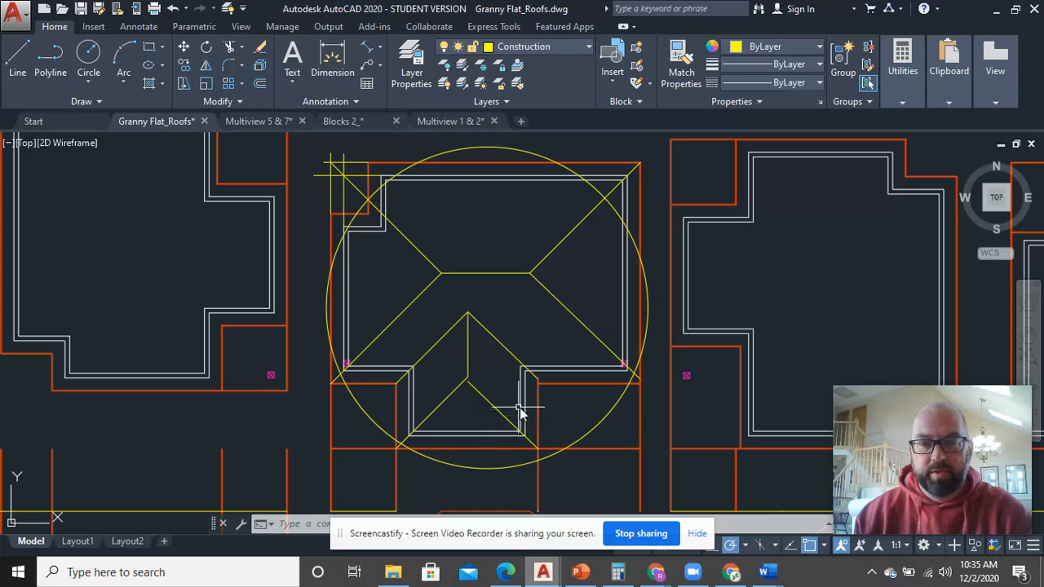
# Step: Examine the ridge, hip and valley lines of the small projecting roof in the circled roof plan
pyautogui.moveTo(524, 396); pyautogui.dragTo(502, 386, button='middle')
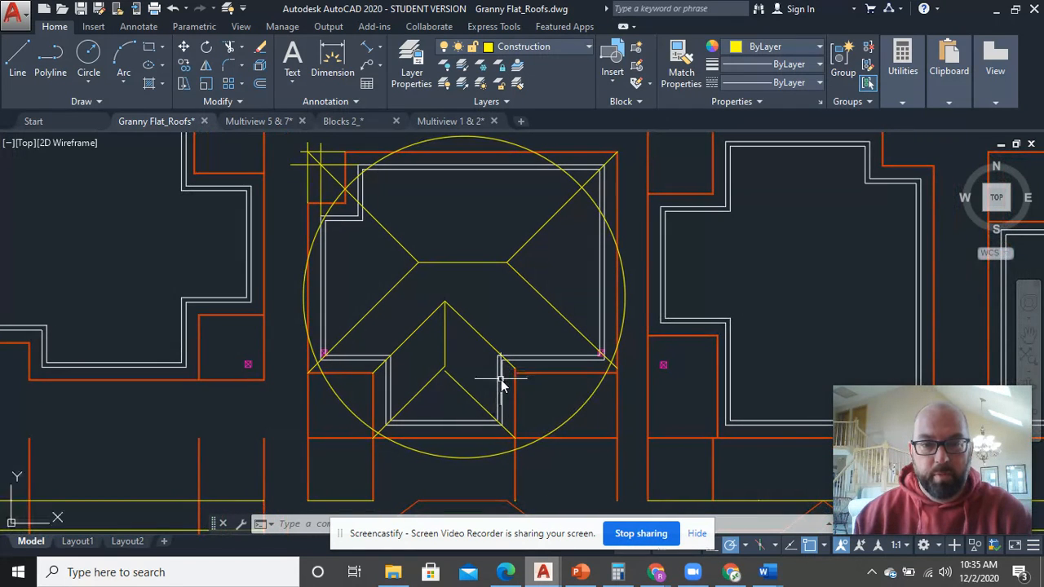
pyautogui.scroll(2, 500, 384)
pyautogui.scroll(1, 496, 373)
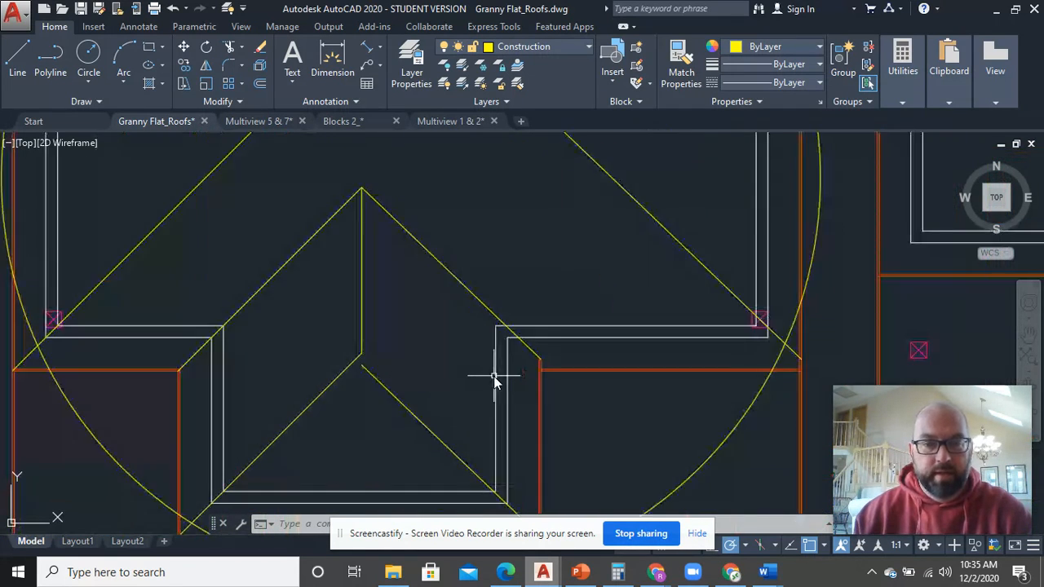
pyautogui.moveTo(466, 373); pyautogui.dragTo(474, 384, button='middle')
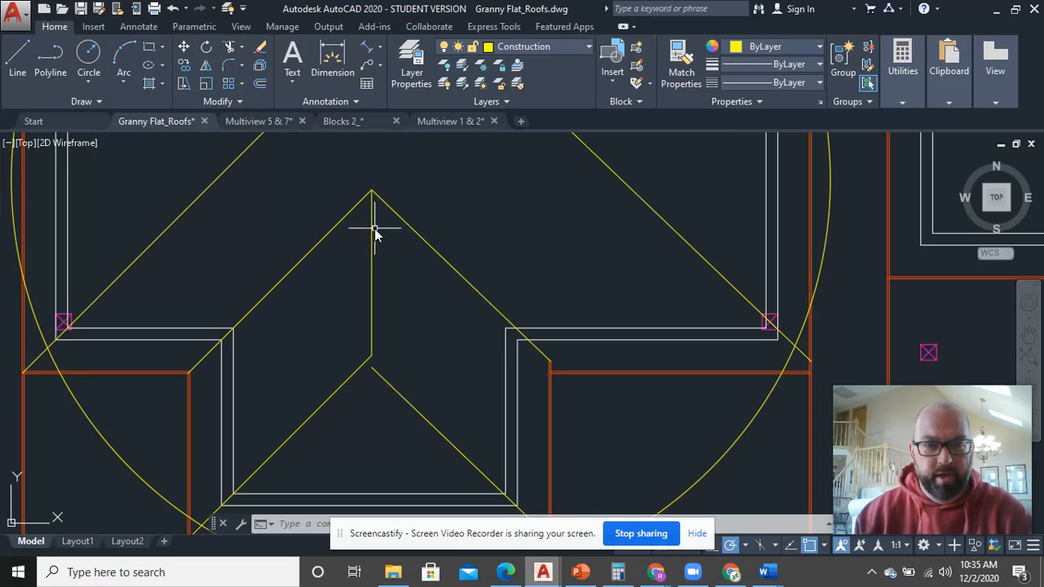
pyautogui.moveTo(442, 375); pyautogui.dragTo(455, 284, button='middle')
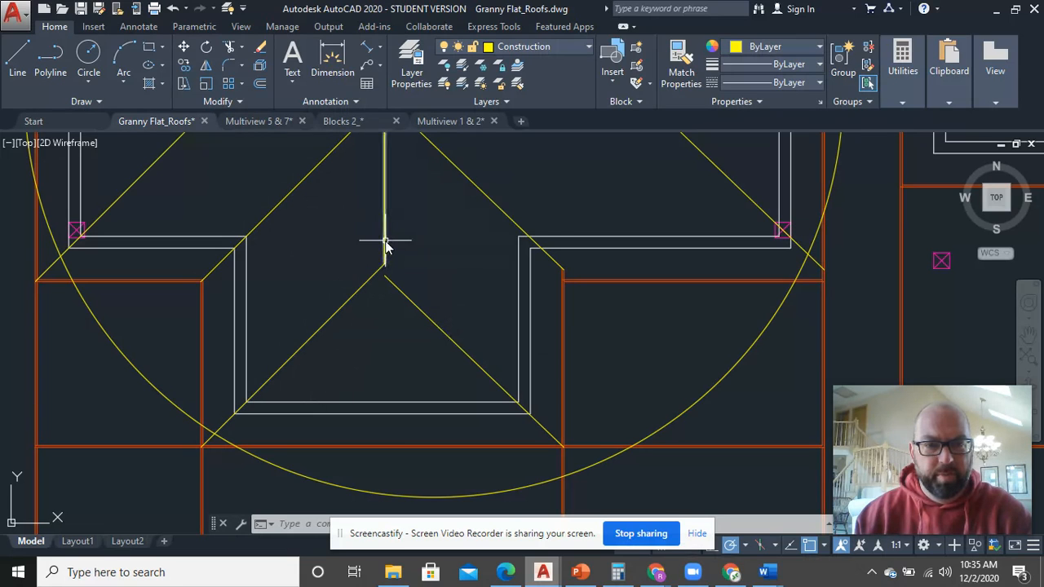
pyautogui.moveTo(400, 233); pyautogui.dragTo(400, 303, button='middle')
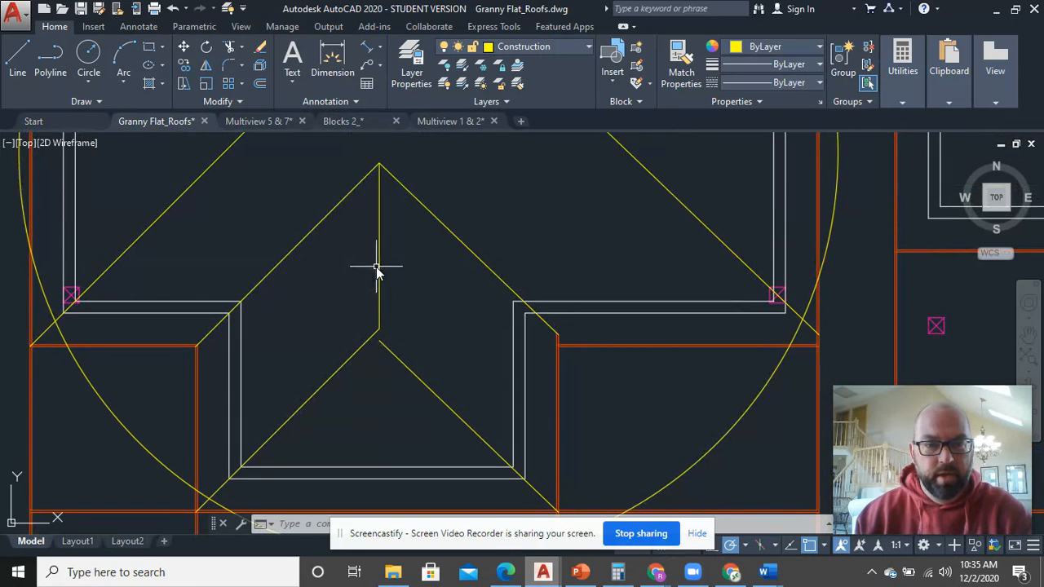
pyautogui.moveTo(398, 260); pyautogui.dragTo(396, 241)
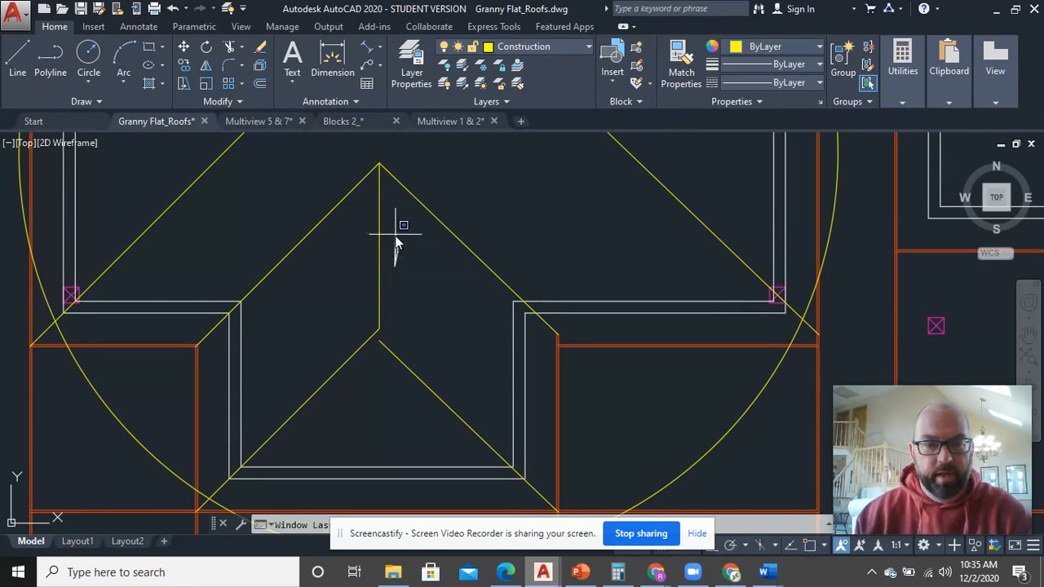
pyautogui.moveTo(396, 277)
pyautogui.mouseDown()
pyautogui.moveTo(396, 233)
pyautogui.moveTo(396, 269)
pyautogui.mouseUp()
pyautogui.scroll(-4, 396, 269)
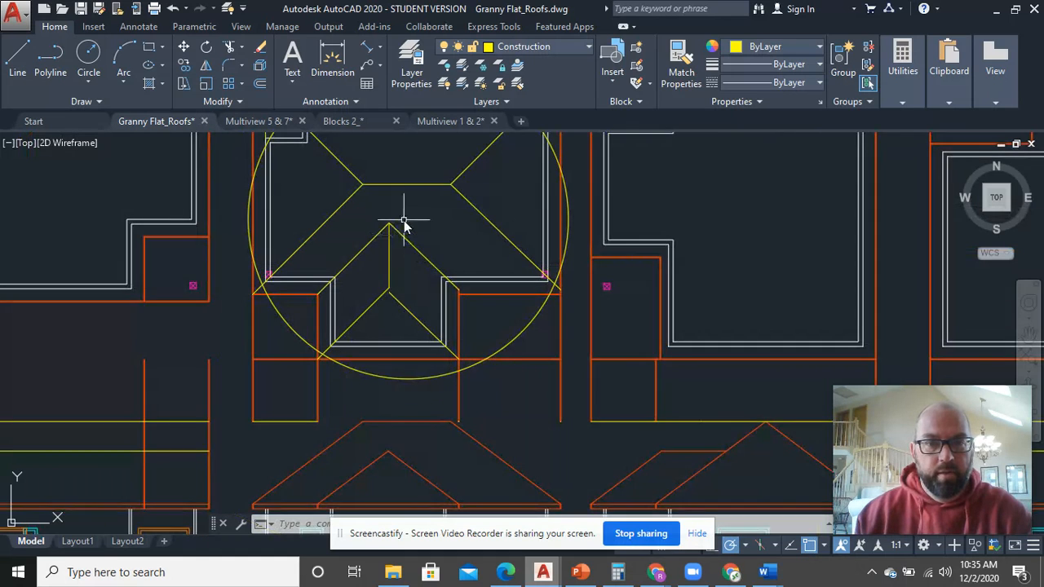
# Step: Compare the small roof's ridge with the floor plan above, and inspect where its right valley meets the eave corner
pyautogui.moveTo(400, 221); pyautogui.dragTo(377, 371, button='middle')
pyautogui.moveTo(390, 242); pyautogui.dragTo(366, 320, button='middle')
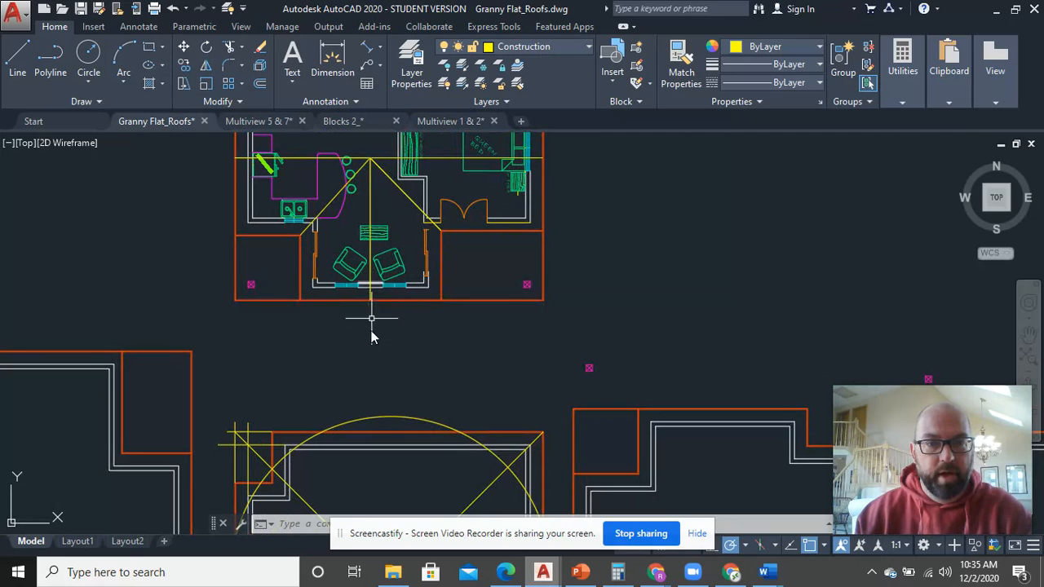
pyautogui.scroll(-2, 371, 328)
pyautogui.moveTo(403, 396)
pyautogui.mouseDown(button='middle')
pyautogui.moveTo(419, 332)
pyautogui.moveTo(393, 326)
pyautogui.moveTo(425, 296)
pyautogui.mouseUp(button='middle')
pyautogui.scroll(5, 412, 345)
pyautogui.scroll(2, 466, 392)
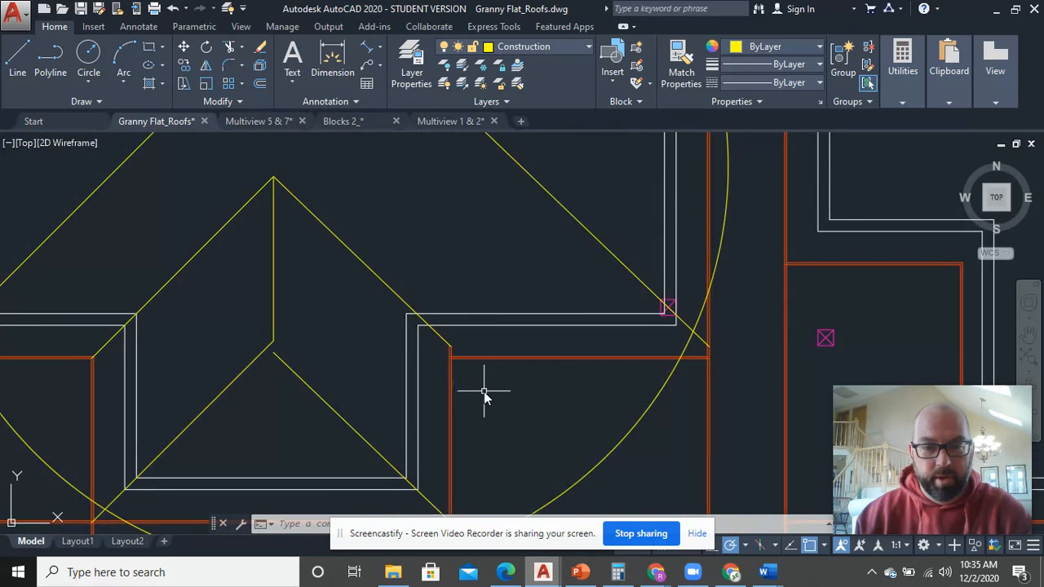
pyautogui.scroll(2, 482, 392)
pyautogui.moveTo(524, 358); pyautogui.dragTo(503, 397, button='middle')
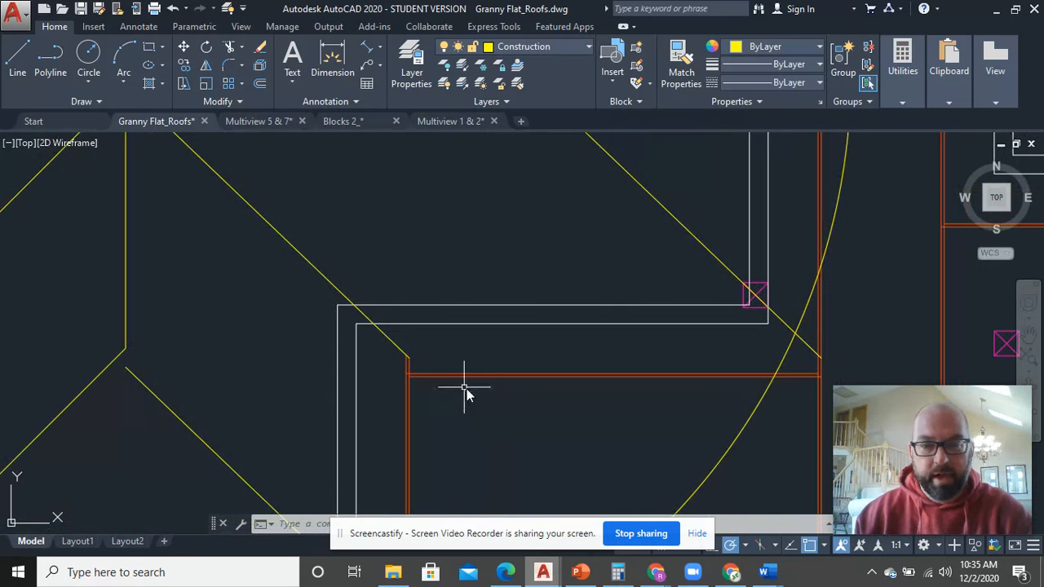
pyautogui.scroll(2, 483, 392)
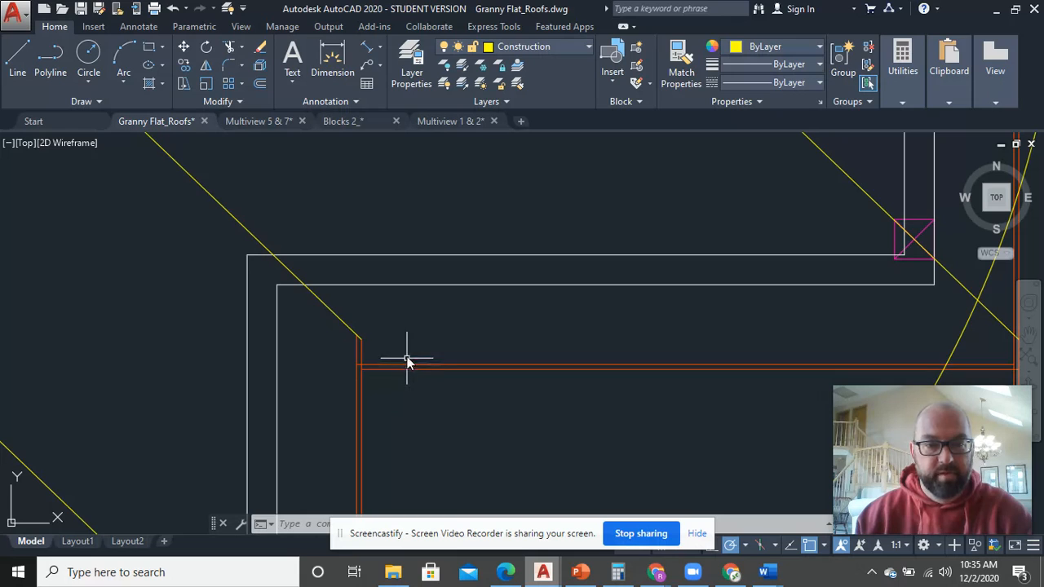
pyautogui.click(520, 367)
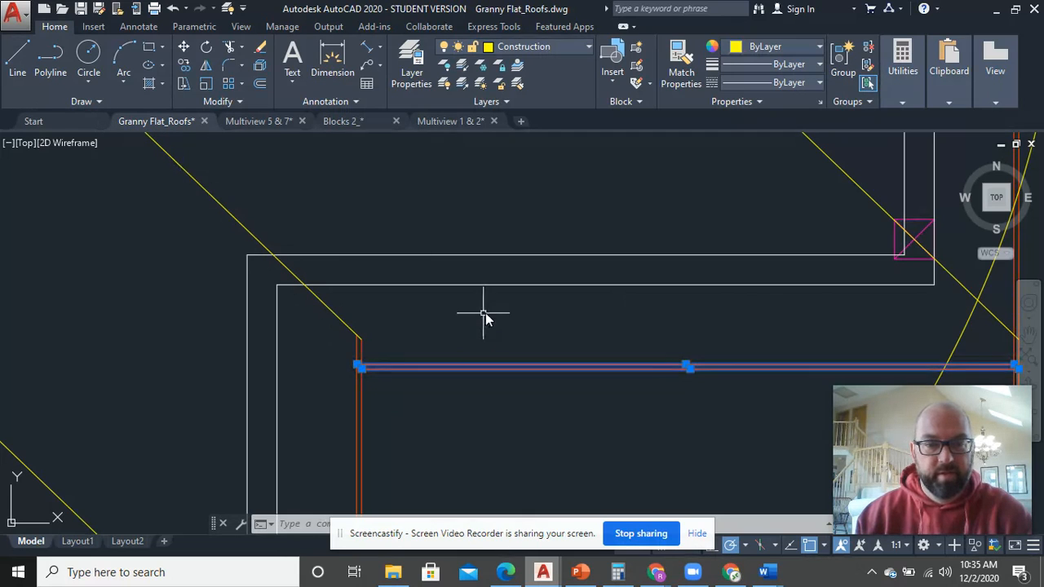
pyautogui.rightClick(486, 313)
pyautogui.click(503, 316)
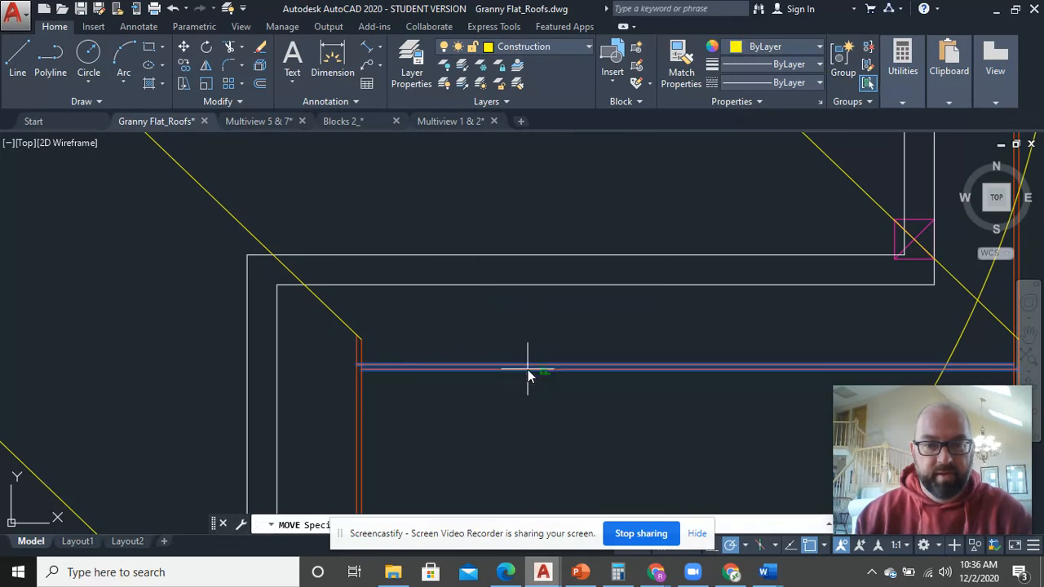
pyautogui.click(527, 367)
pyautogui.scroll(-4, 522, 339)
pyautogui.moveTo(527, 337); pyautogui.dragTo(541, 350, button='middle')
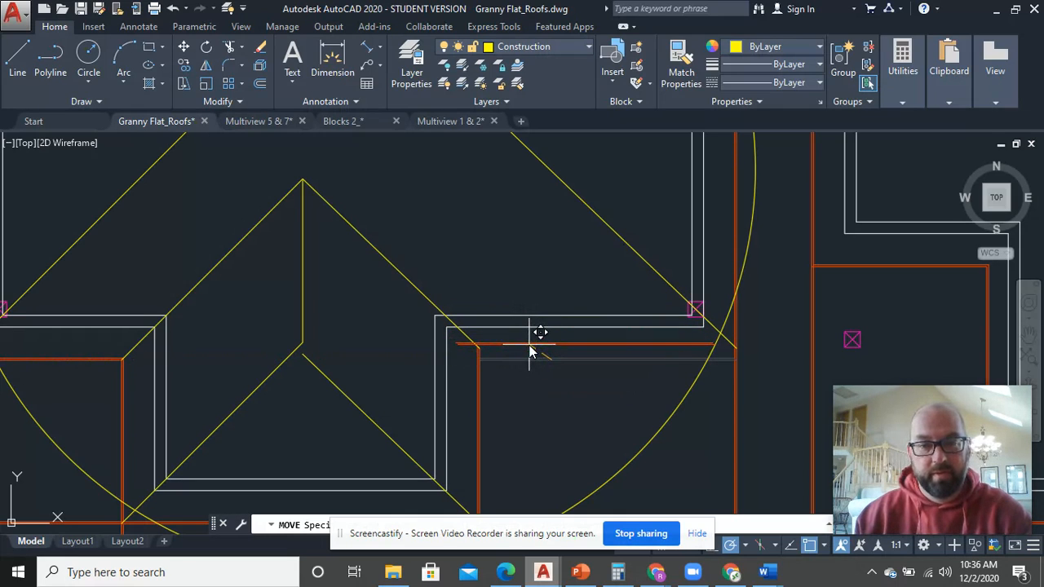
pyautogui.press('Escape')
# Step: Trim the short vertical eave stubs extending above the horizontal eave lines at the small roof's right inside corner
pyautogui.scroll(4, 524, 341)
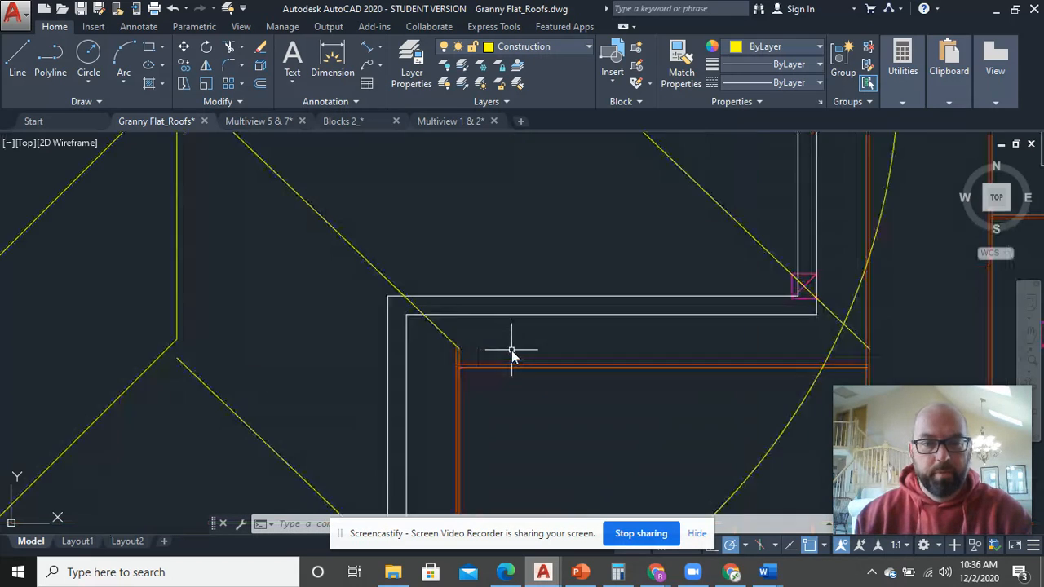
pyautogui.write('tr')
pyautogui.moveTo(484, 372); pyautogui.dragTo(412, 350)
pyautogui.rightClick(457, 341)
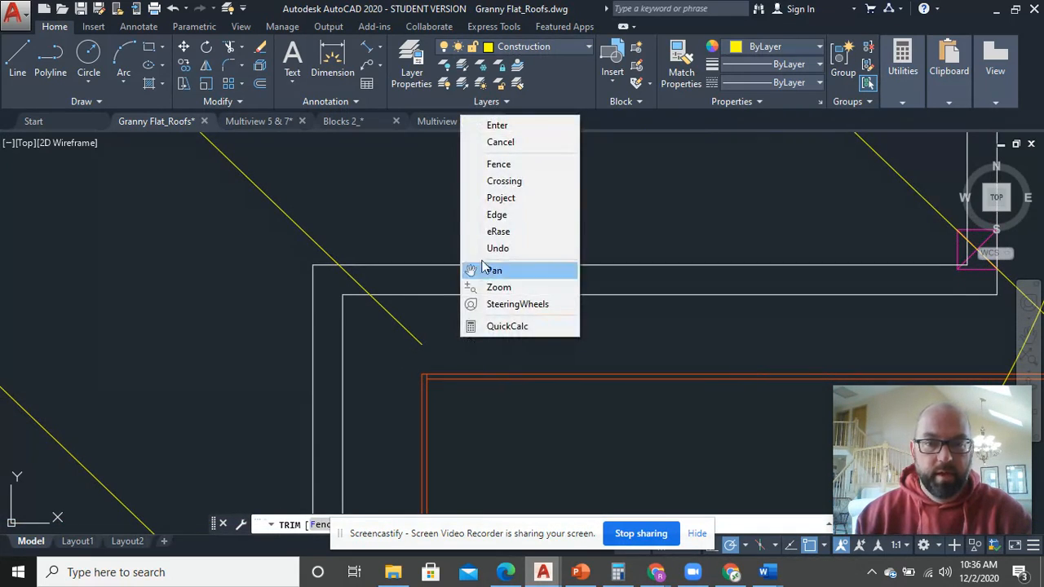
pyautogui.click(525, 140)
# Step: Make Chimney the current layer
pyautogui.scroll(-4, 553, 202)
pyautogui.moveTo(553, 202); pyautogui.dragTo(556, 279, button='middle')
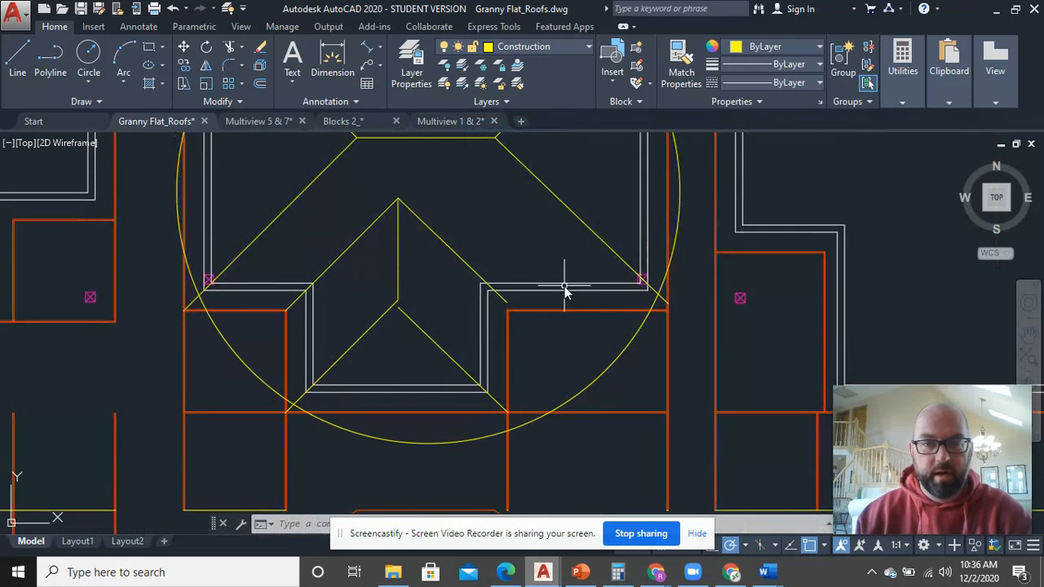
pyautogui.moveTo(473, 349); pyautogui.dragTo(496, 371, button='middle')
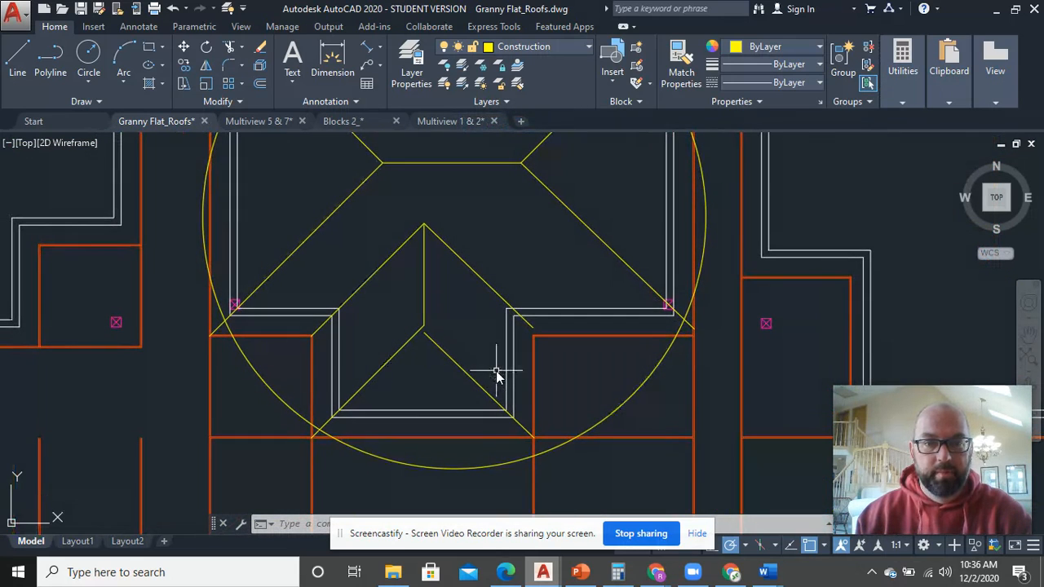
pyautogui.click(569, 50)
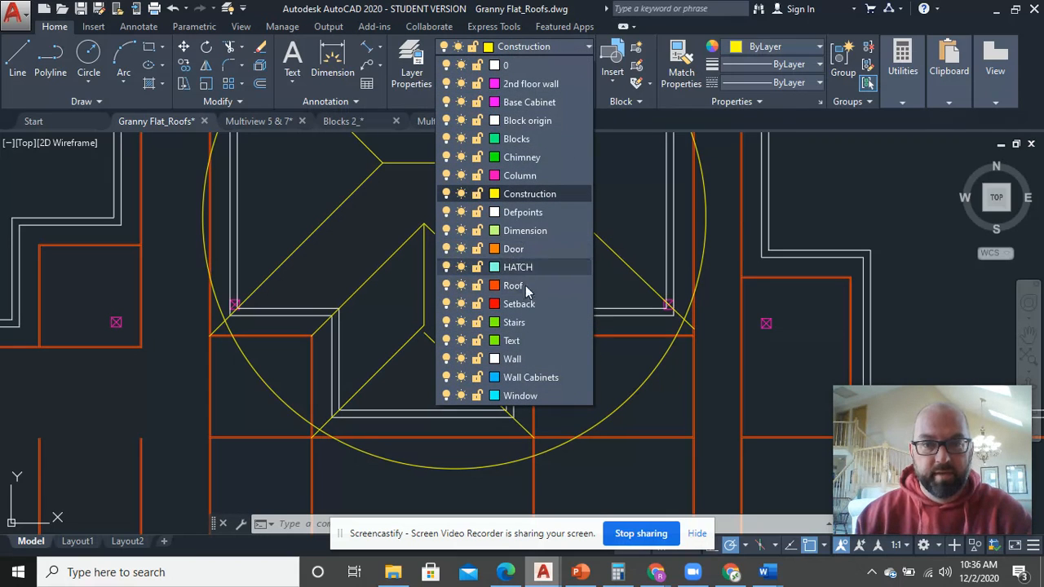
pyautogui.click(518, 156)
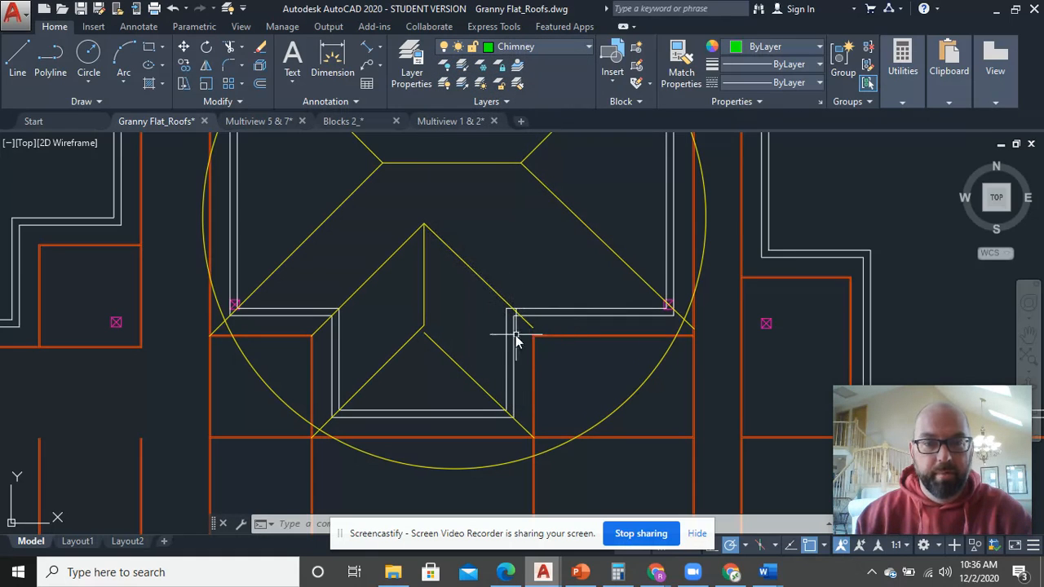
# Step: Check the small roof peak's alignment with the floor plan's vertical centreline using a temporary line from the peak
pyautogui.click(424, 277)
pyautogui.moveTo(424, 277); pyautogui.dragTo(439, 472, button='middle')
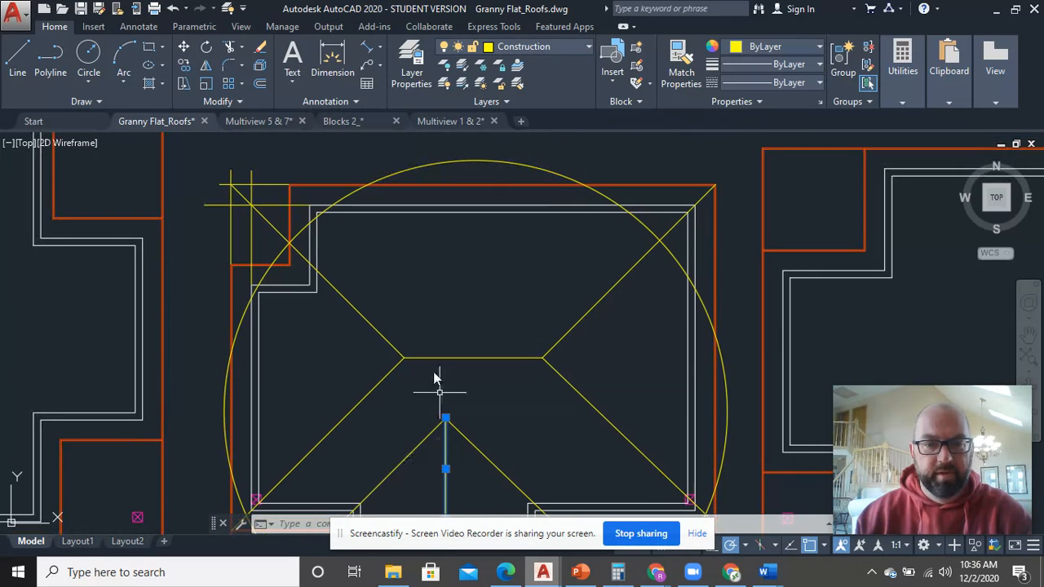
pyautogui.click(18, 58)
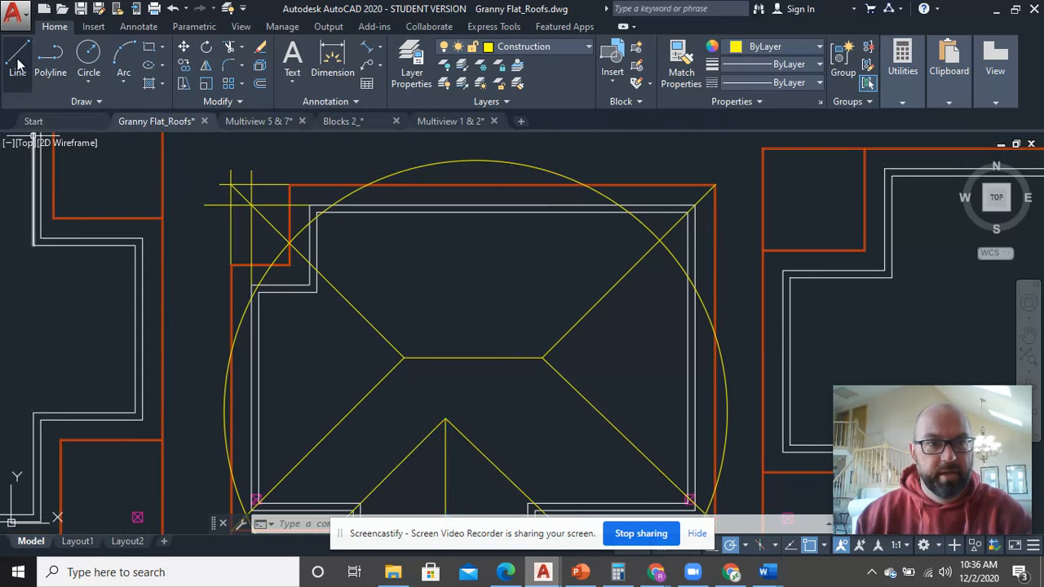
pyautogui.click(445, 420)
pyautogui.scroll(-4, 449, 226)
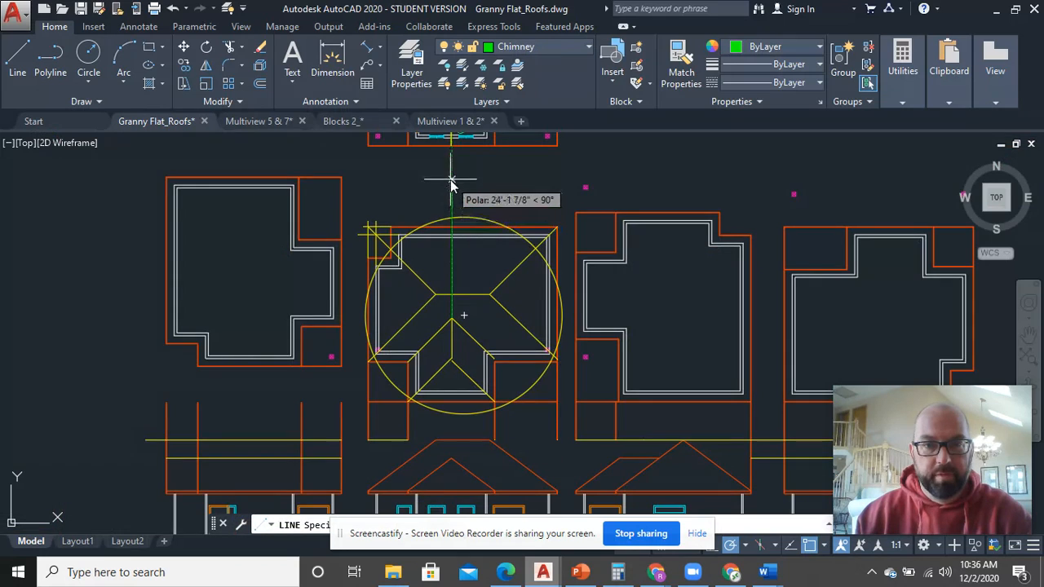
pyautogui.scroll(4, 450, 173)
pyautogui.scroll(2, 464, 157)
pyautogui.moveTo(464, 157); pyautogui.dragTo(429, 380, button='middle')
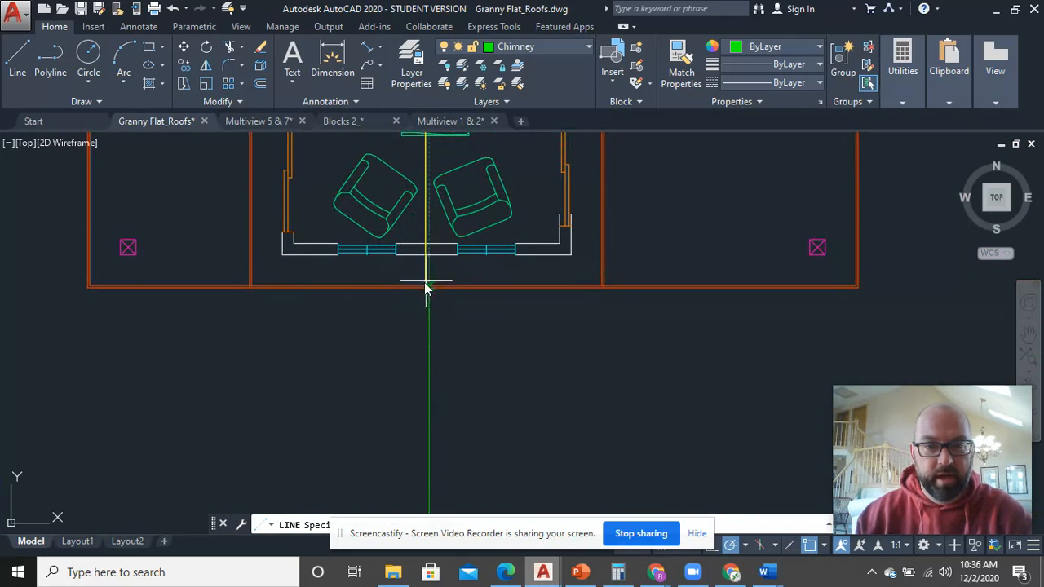
pyautogui.scroll(-4, 438, 230)
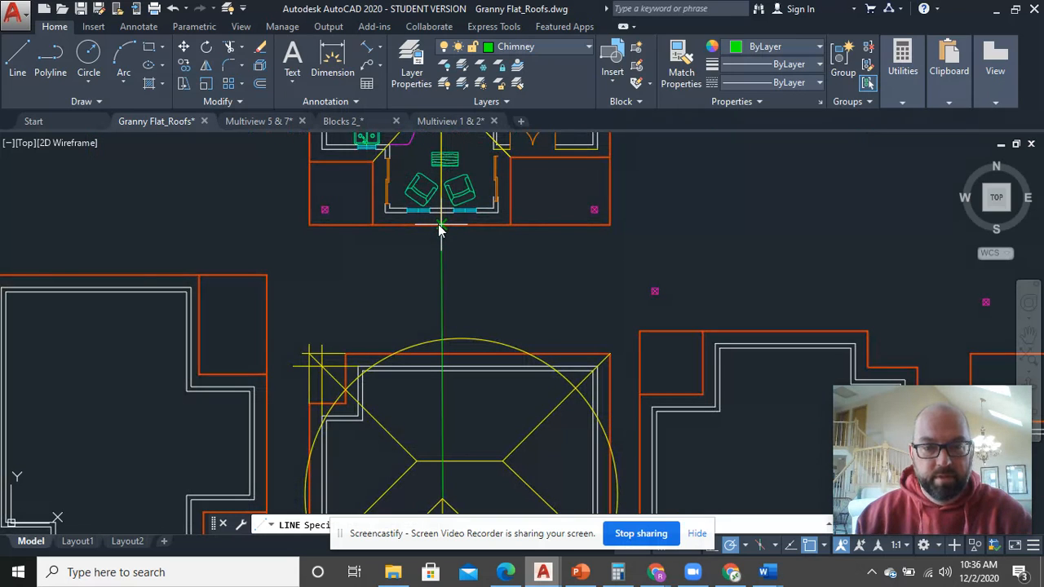
pyautogui.moveTo(443, 350); pyautogui.dragTo(417, 210, button='middle')
pyautogui.press('Escape')
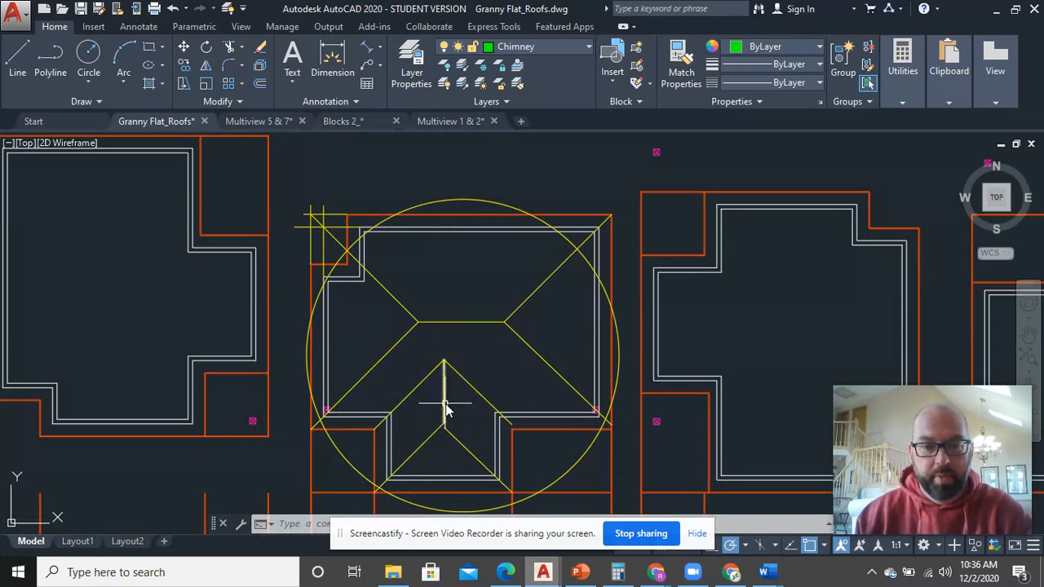
# Step: Draw a vertical line from the midpoint of the projecting room's lower outer wall up past the small roof's peak
pyautogui.moveTo(445, 403); pyautogui.dragTo(383, 287, button='middle')
pyautogui.click(17, 57)
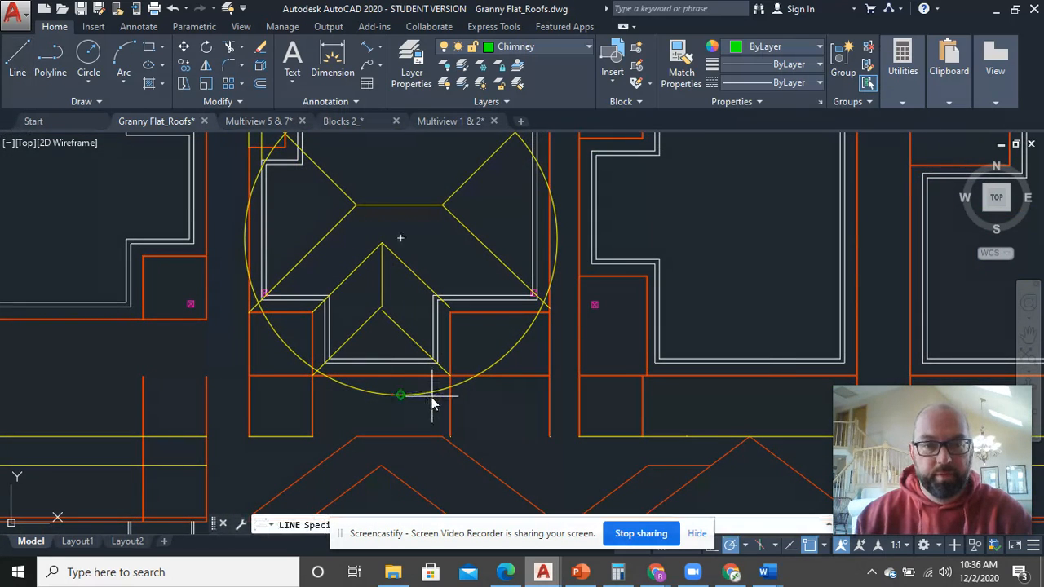
pyautogui.scroll(4, 431, 395)
pyautogui.moveTo(373, 359); pyautogui.dragTo(361, 389, button='middle')
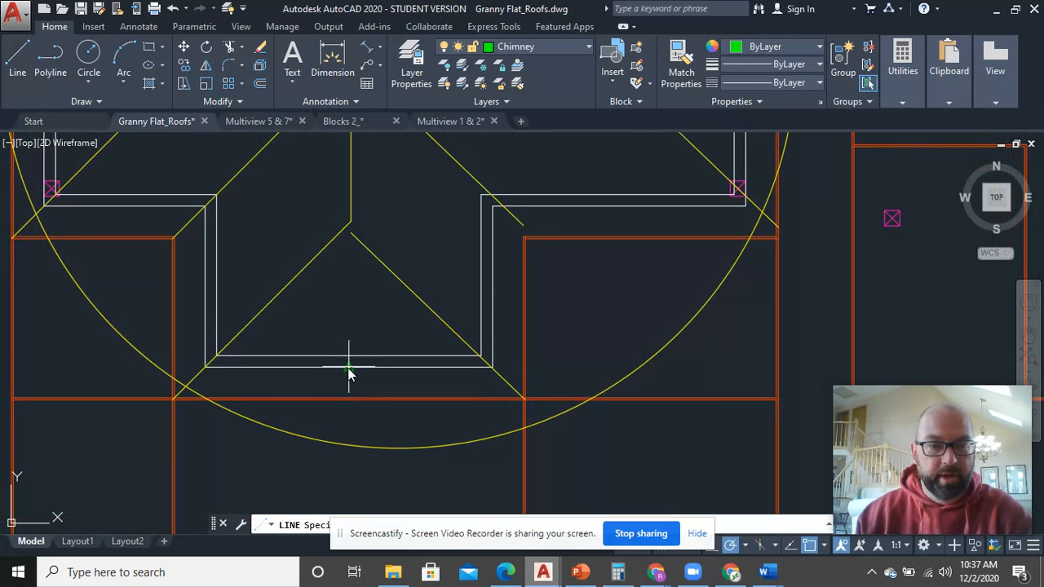
pyautogui.moveTo(368, 245); pyautogui.dragTo(380, 425, button='middle')
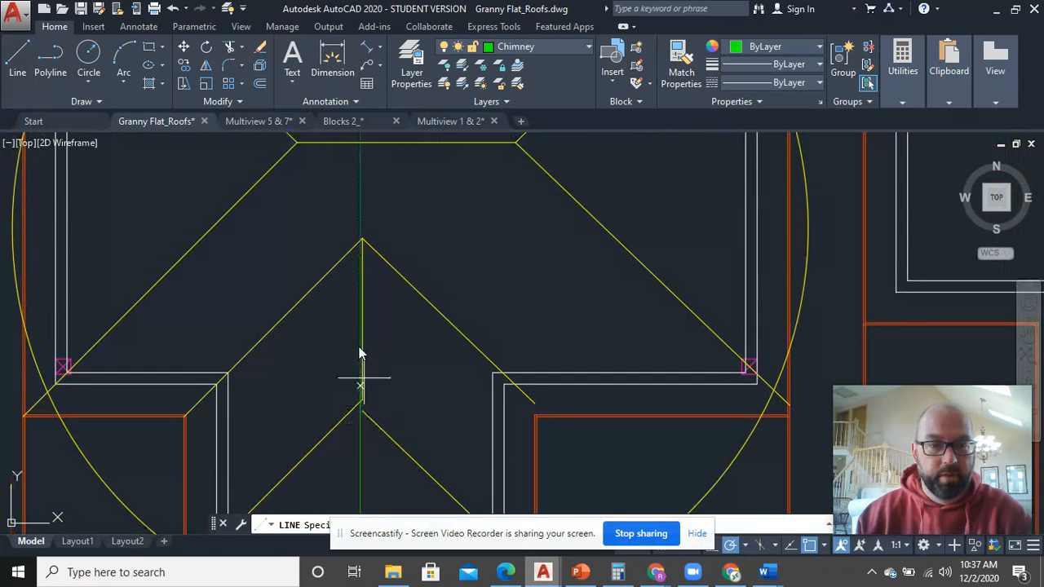
pyautogui.click(363, 197)
pyautogui.rightClick(400, 198)
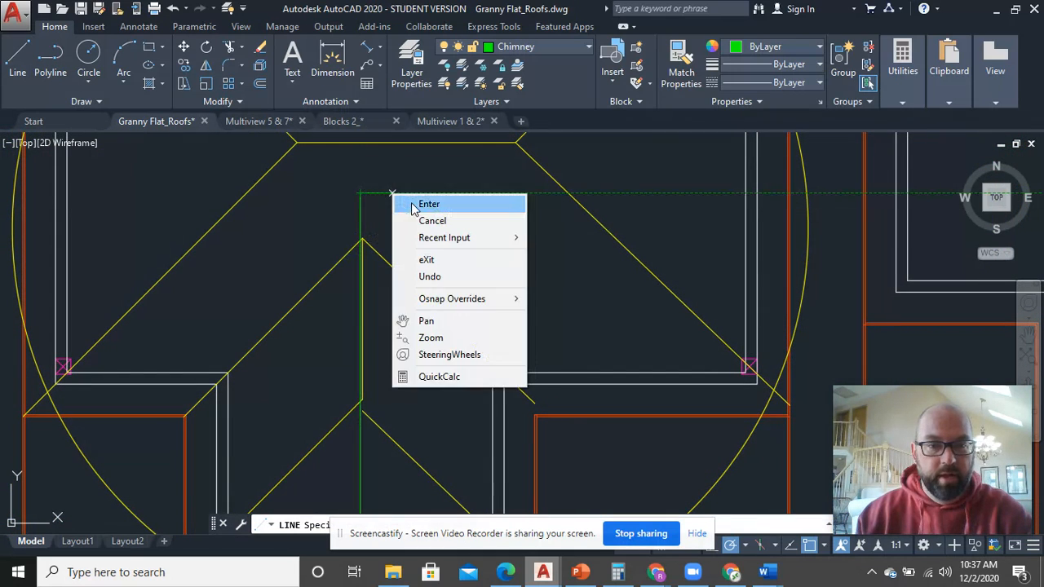
pyautogui.click(420, 203)
pyautogui.scroll(3, 365, 397)
pyautogui.scroll(-4, 368, 294)
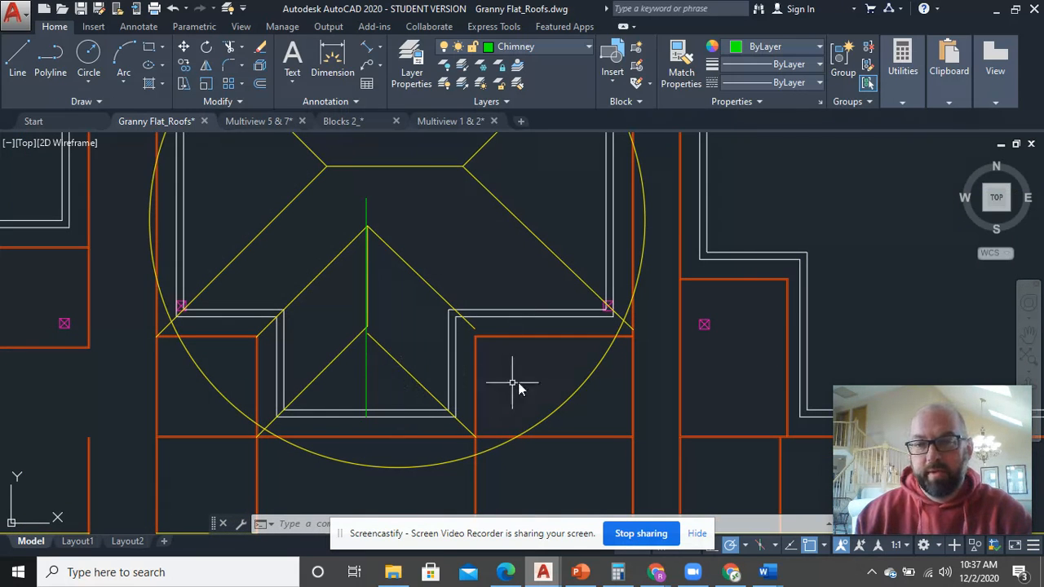
# Step: Check the main ridge's right end against the front elevation's ridge with a temporary vertical line from the elevation
pyautogui.moveTo(590, 356); pyautogui.dragTo(560, 406, button='middle')
pyautogui.click(17, 57)
pyautogui.scroll(-4, 338, 335)
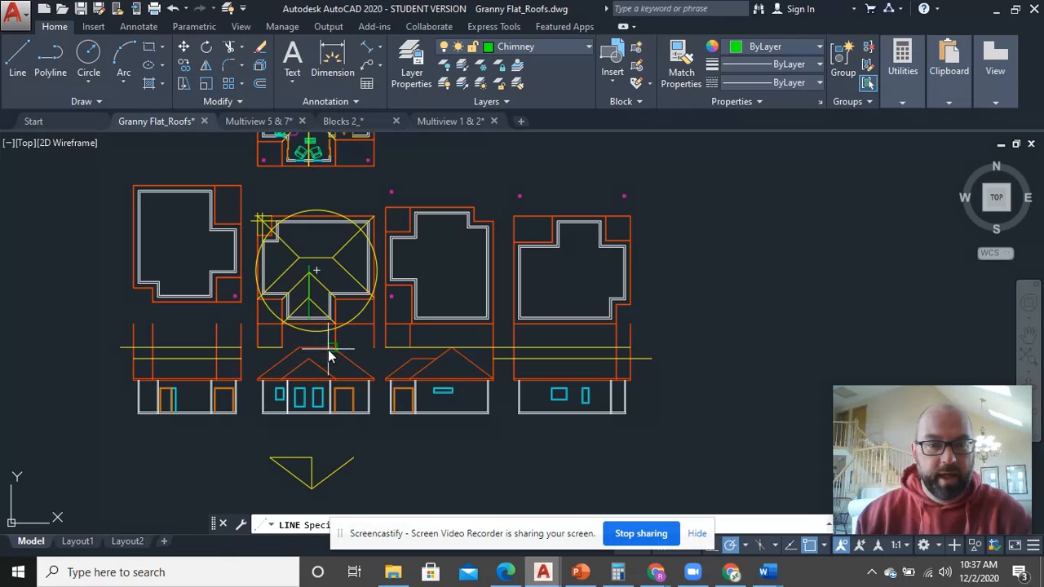
pyautogui.scroll(3, 330, 355)
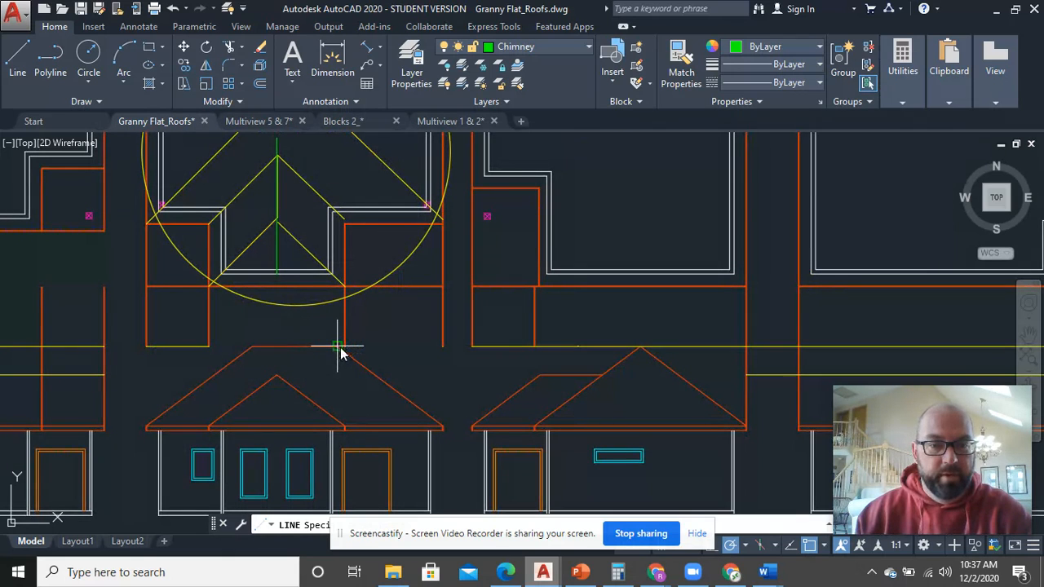
pyautogui.click(341, 348)
pyautogui.moveTo(345, 175); pyautogui.dragTo(346, 280, button='middle')
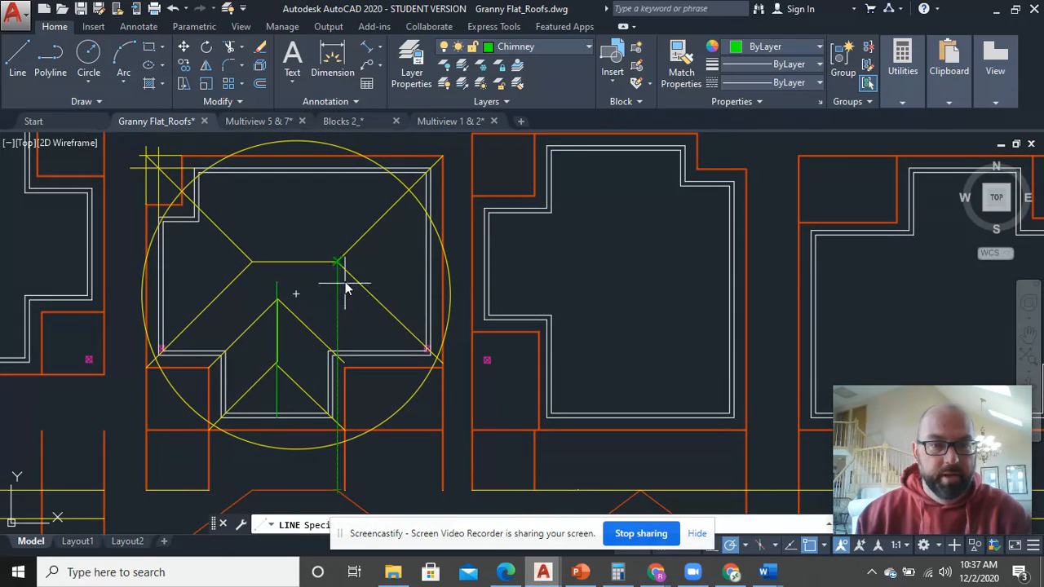
pyautogui.scroll(4, 333, 280)
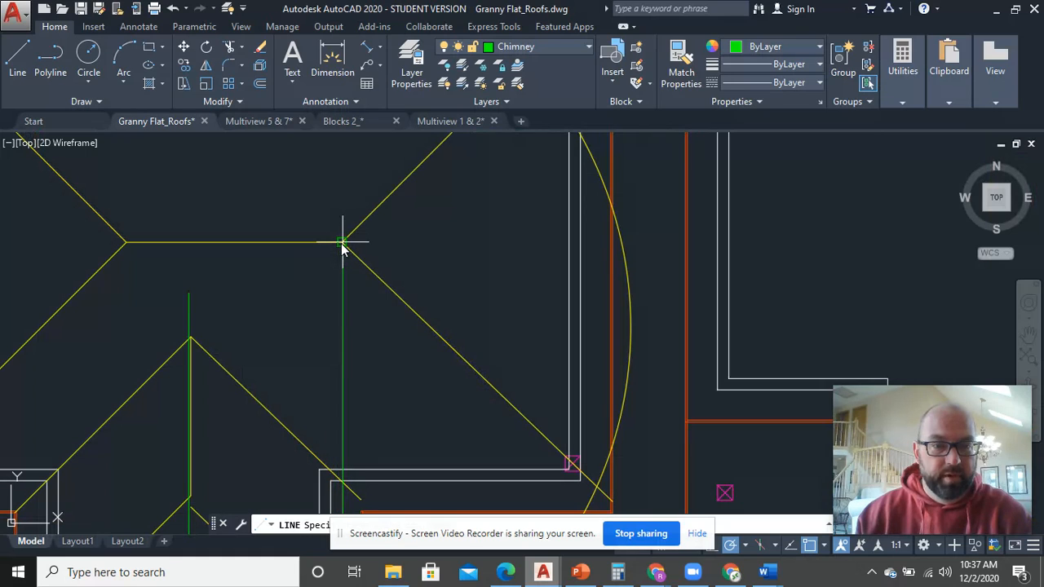
pyautogui.press('Escape')
# Step: Check the main ridge's left end against the front elevation with a temporary vertical line from the elevation ridge's left end
pyautogui.scroll(-6, 343, 285)
pyautogui.rightClick(334, 292)
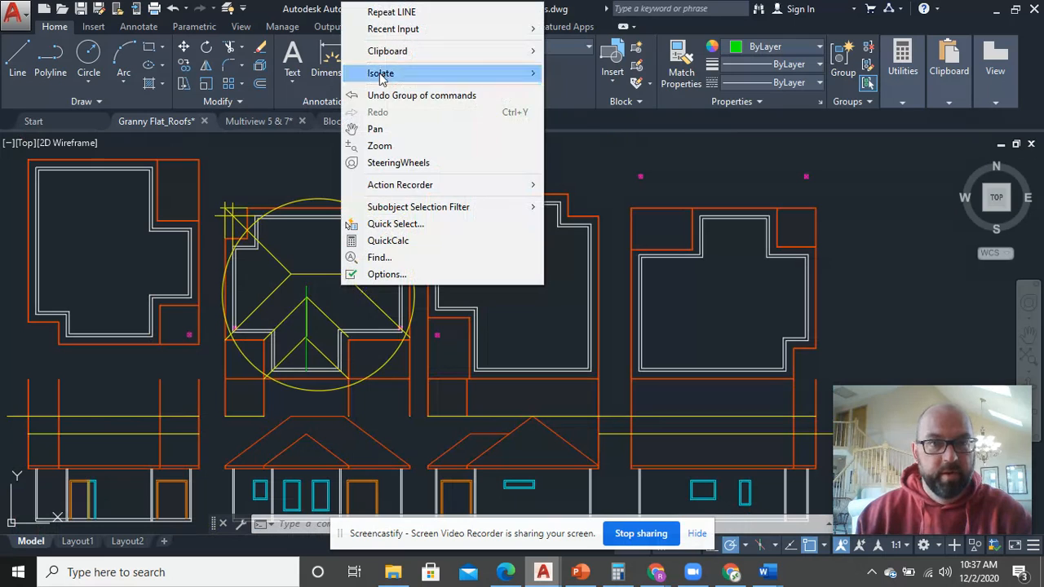
pyautogui.click(367, 9)
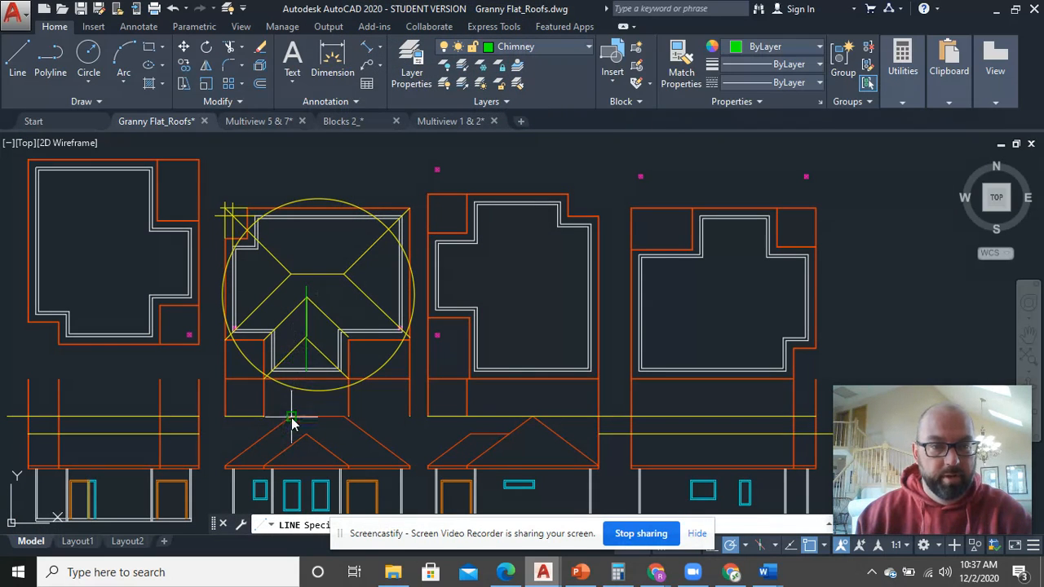
pyautogui.scroll(4, 293, 306)
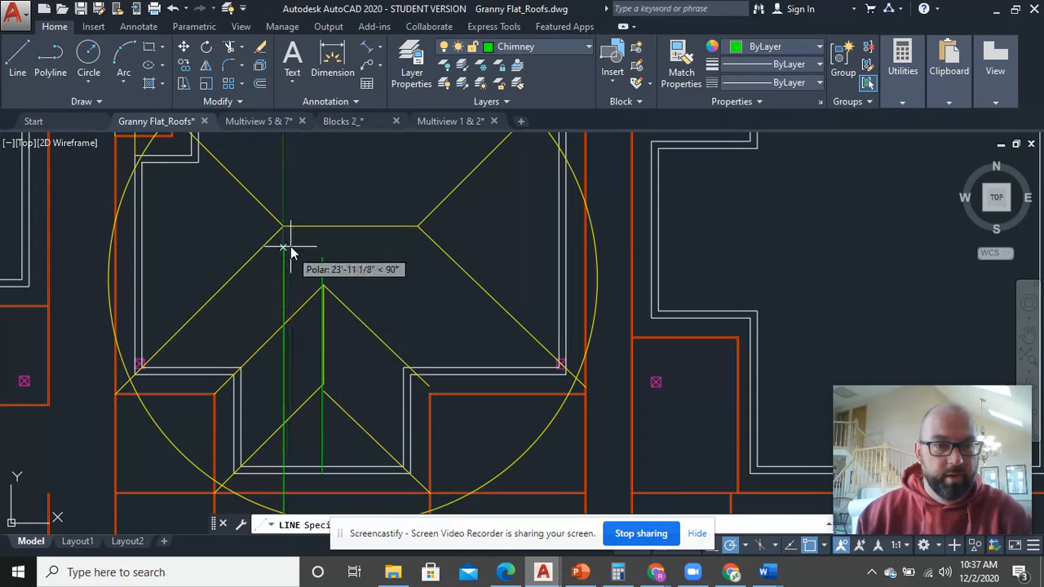
pyautogui.scroll(3, 286, 241)
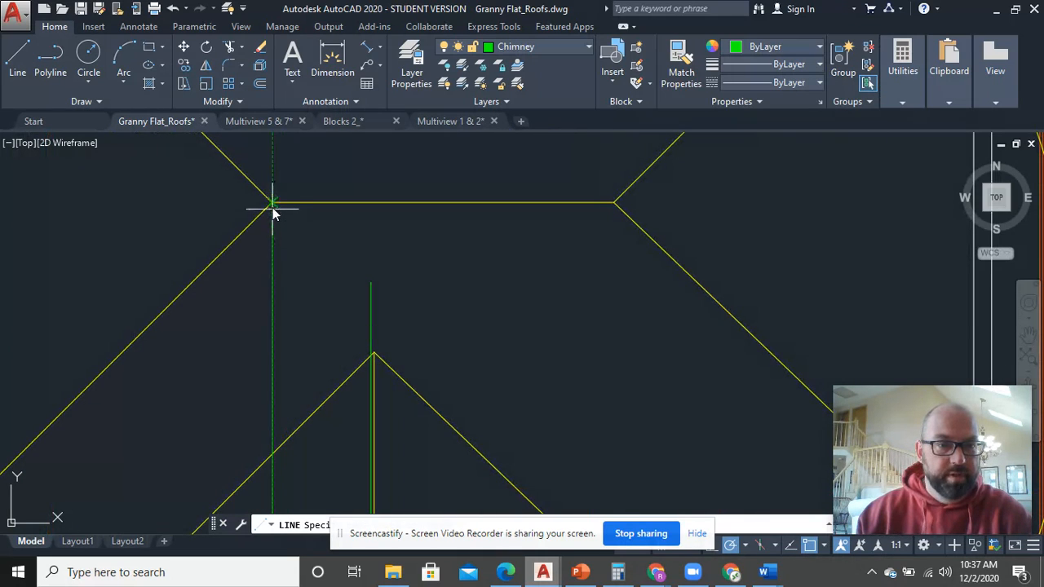
pyautogui.scroll(-5, 286, 264)
pyautogui.press('Escape')
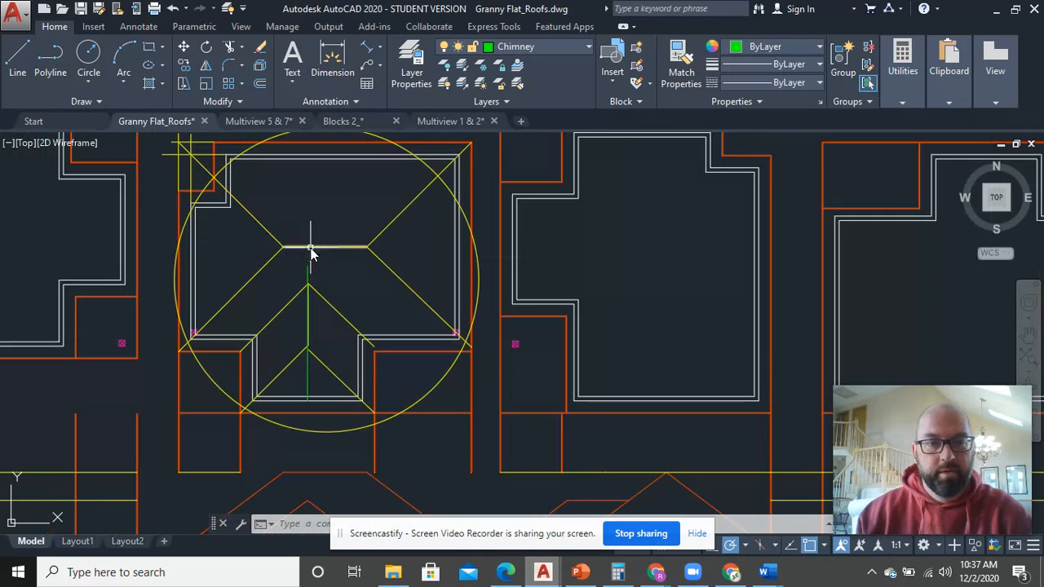
# Step: Examine the main ridge and the lower-right hip line, checking where the hip meets the eave lines
pyautogui.click(318, 244)
pyautogui.press('Escape')
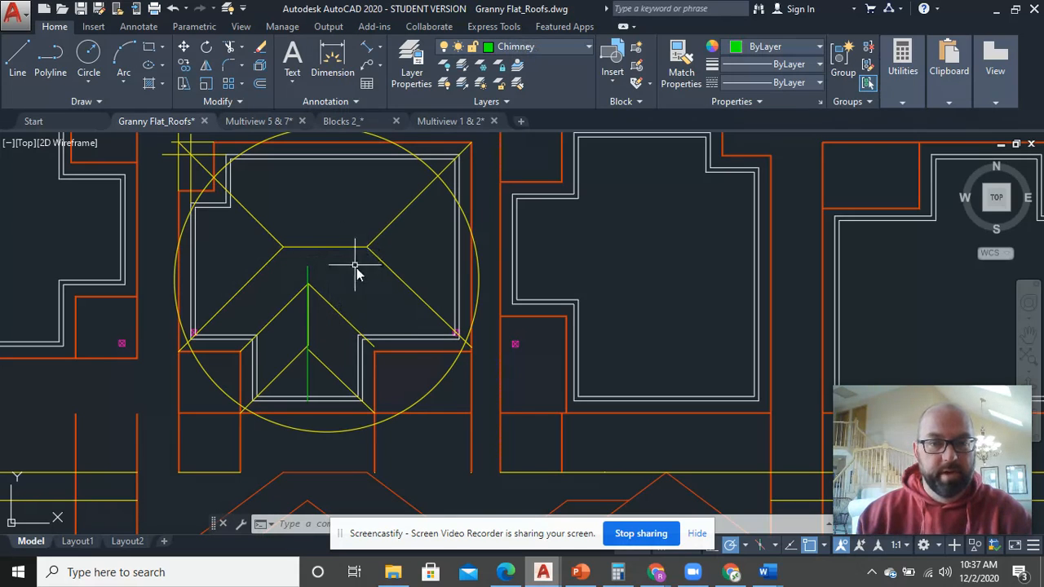
pyautogui.click(408, 309)
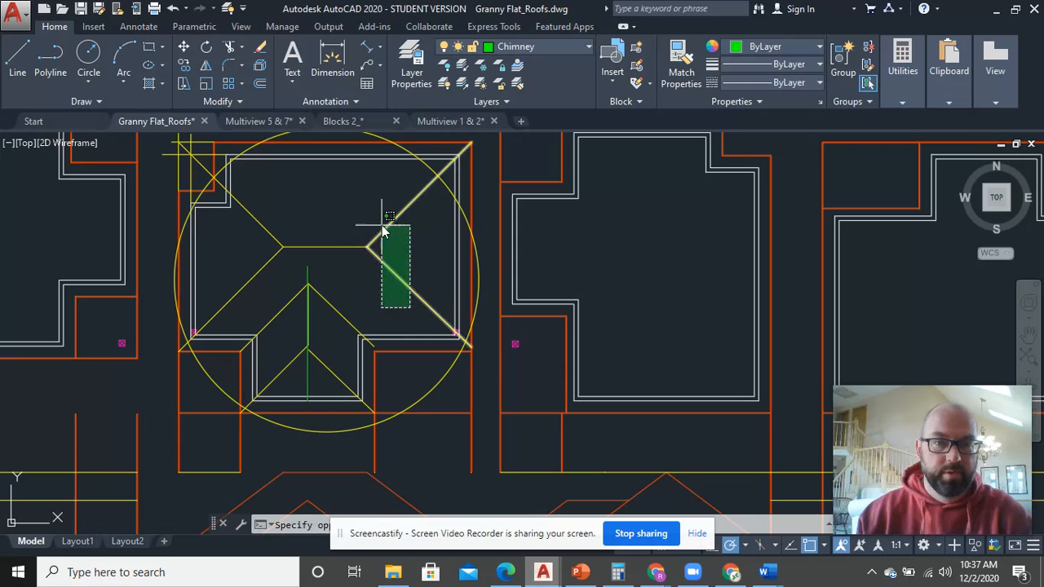
pyautogui.click(399, 281)
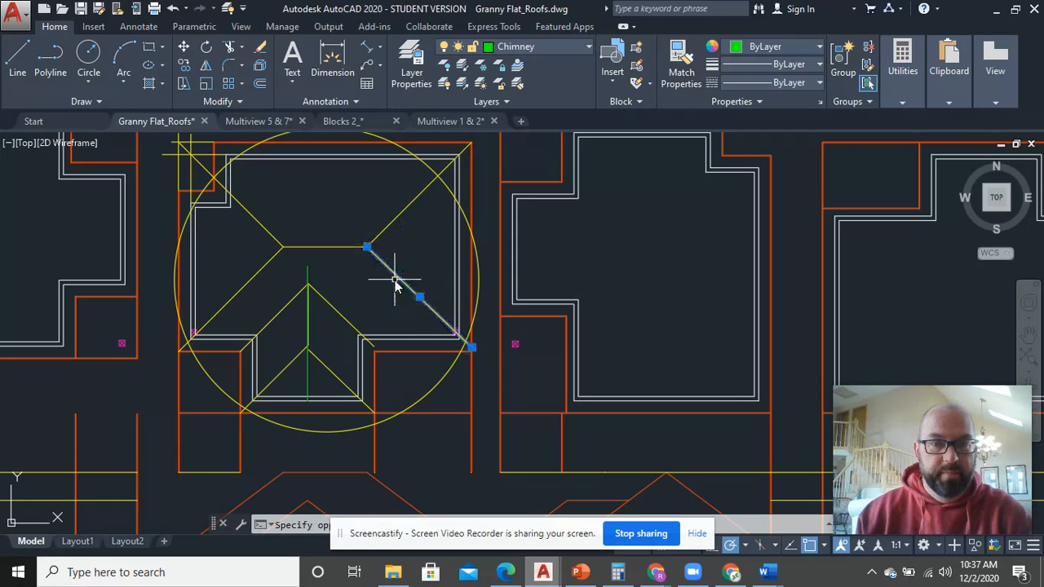
pyautogui.scroll(3, 435, 353)
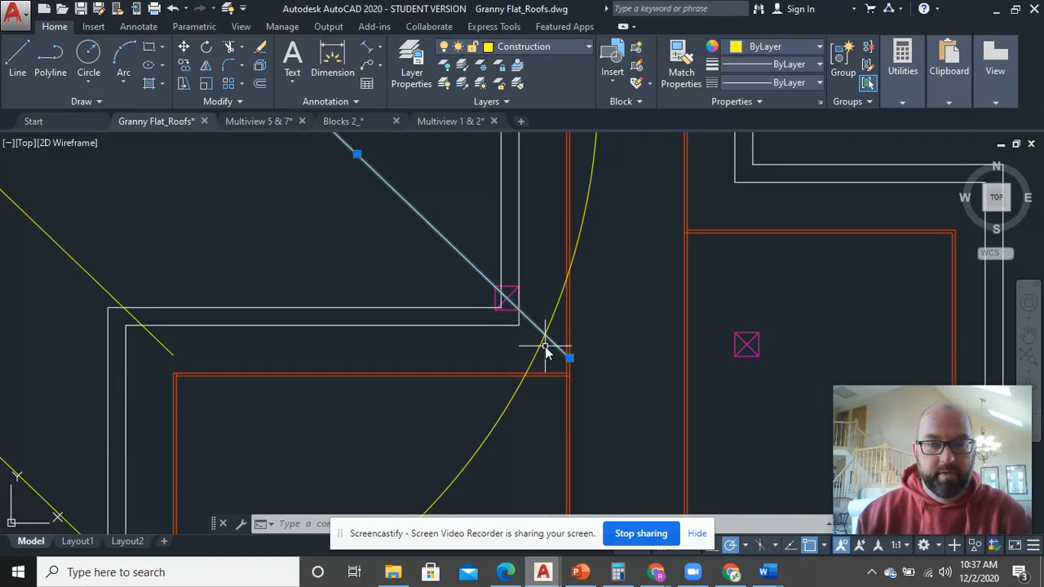
pyautogui.press('Escape')
# Step: Try copying the lower-right hip line from its outer endpoint so that it starts at the outer eave corner
pyautogui.moveTo(426, 245); pyautogui.dragTo(432, 301, button='middle')
pyautogui.click(434, 302)
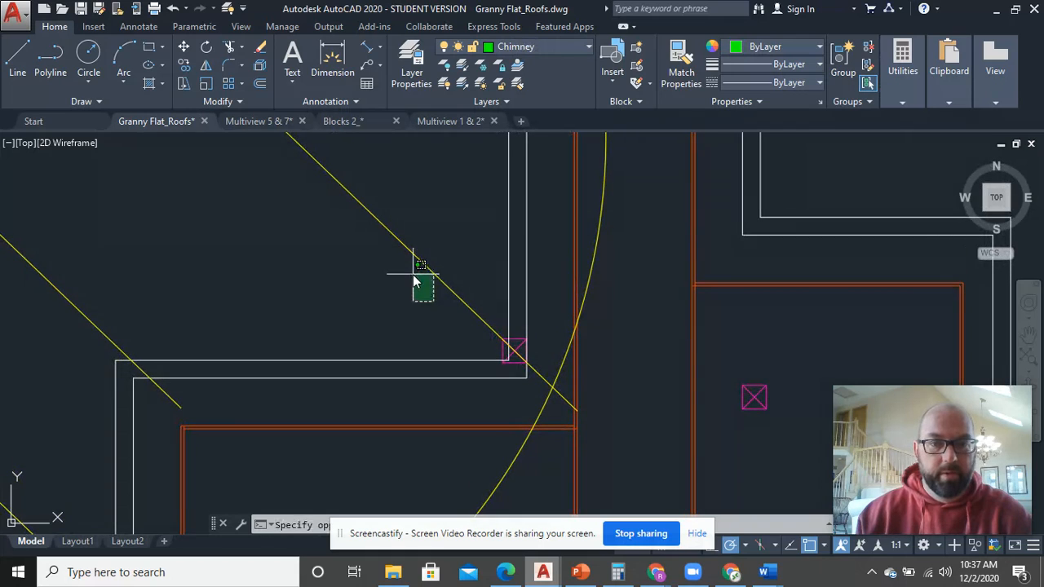
pyautogui.click(411, 281)
pyautogui.click(370, 252)
pyautogui.rightClick(370, 261)
pyautogui.click(463, 312)
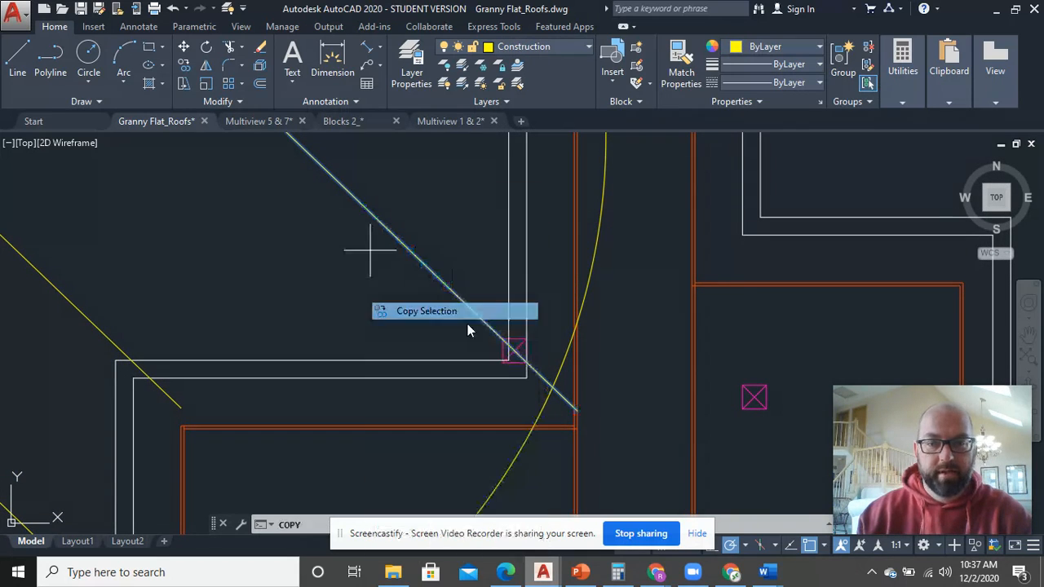
pyautogui.click(578, 412)
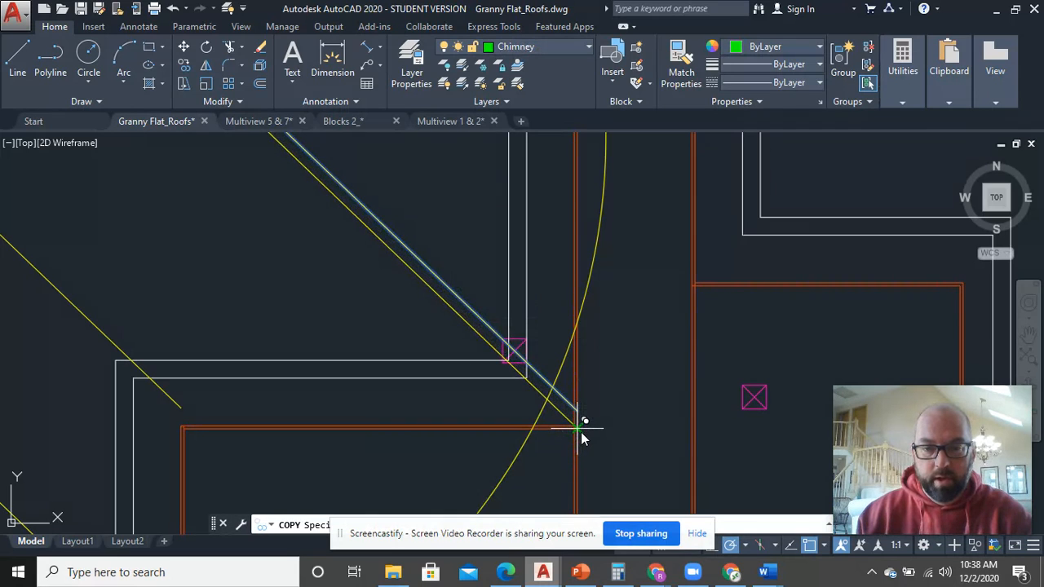
pyautogui.scroll(-5, 581, 439)
pyautogui.rightClick(627, 377)
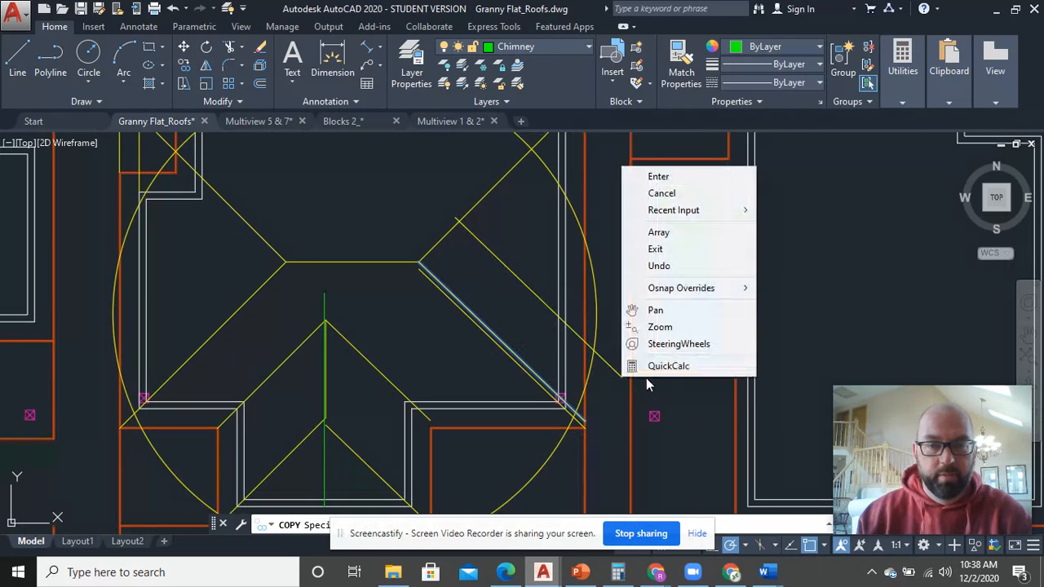
pyautogui.click(657, 177)
# Step: Compare the copied hip line with the ridge's right end and delete the copy
pyautogui.scroll(6, 383, 268)
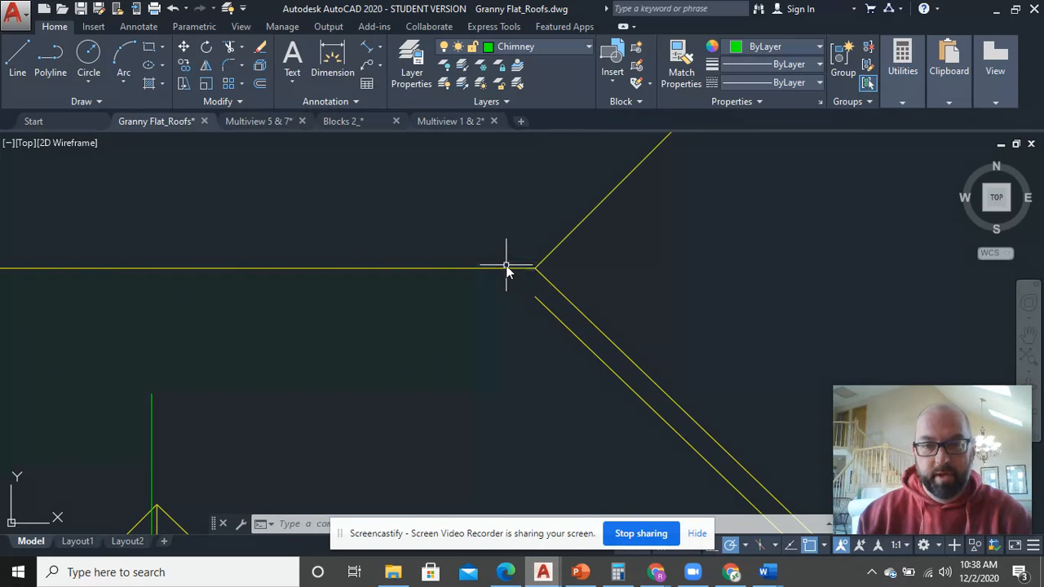
pyautogui.scroll(-5, 506, 265)
pyautogui.scroll(-2, 515, 453)
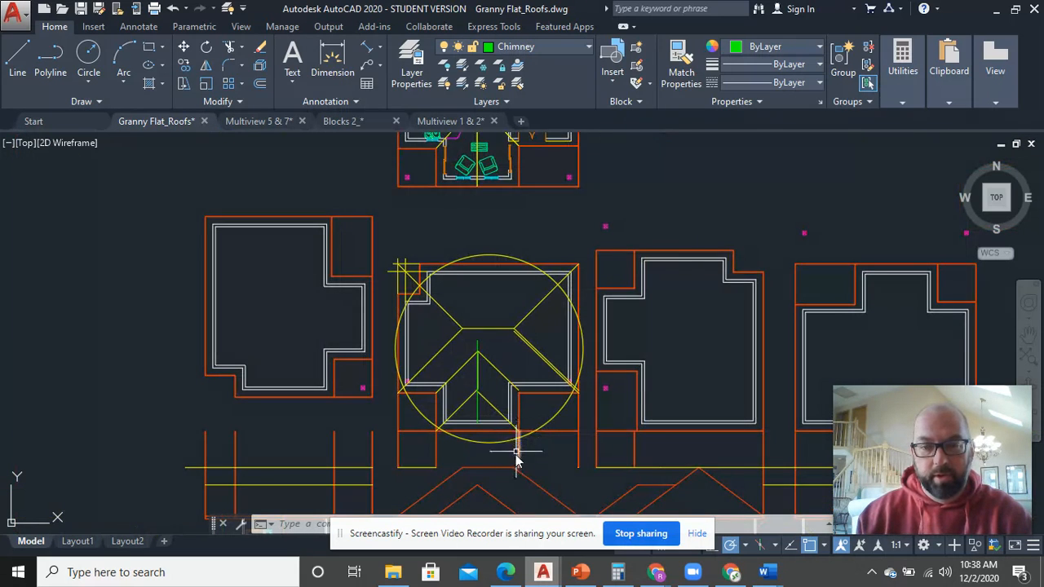
pyautogui.scroll(8, 527, 376)
pyautogui.click(583, 238)
pyautogui.press('Delete')
pyautogui.scroll(-4, 577, 258)
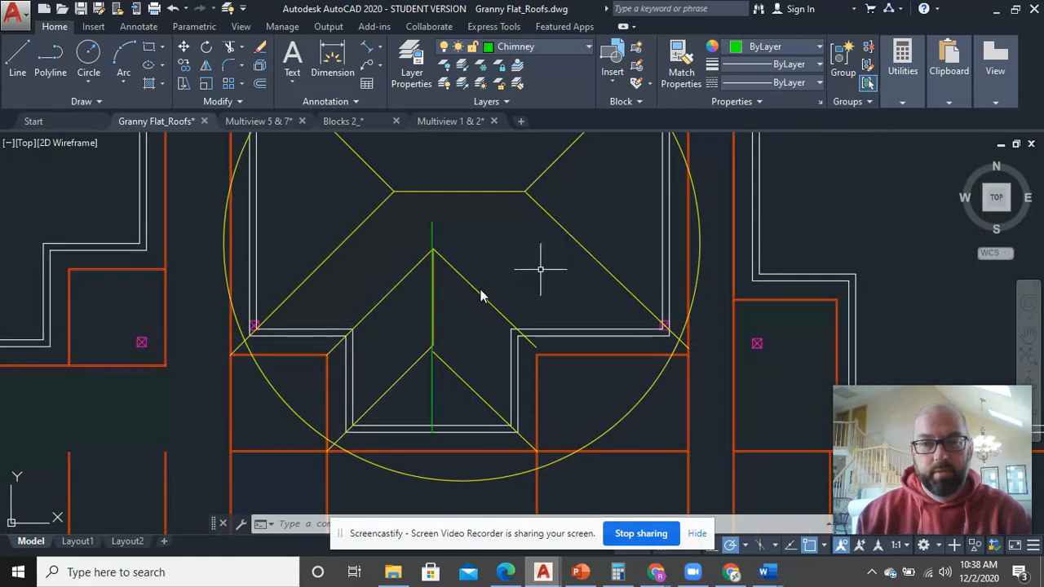
# Step: Draw a hip line from the main roof's lower-right outer eave corner to the right end of the ridge
pyautogui.scroll(8, 580, 325)
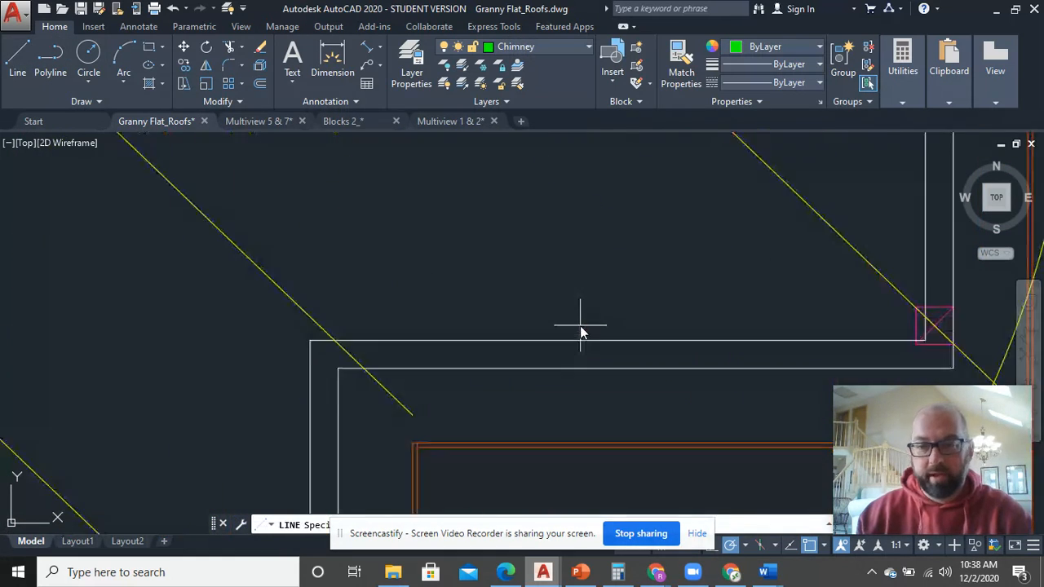
pyautogui.moveTo(966, 368); pyautogui.dragTo(235, 309, button='middle')
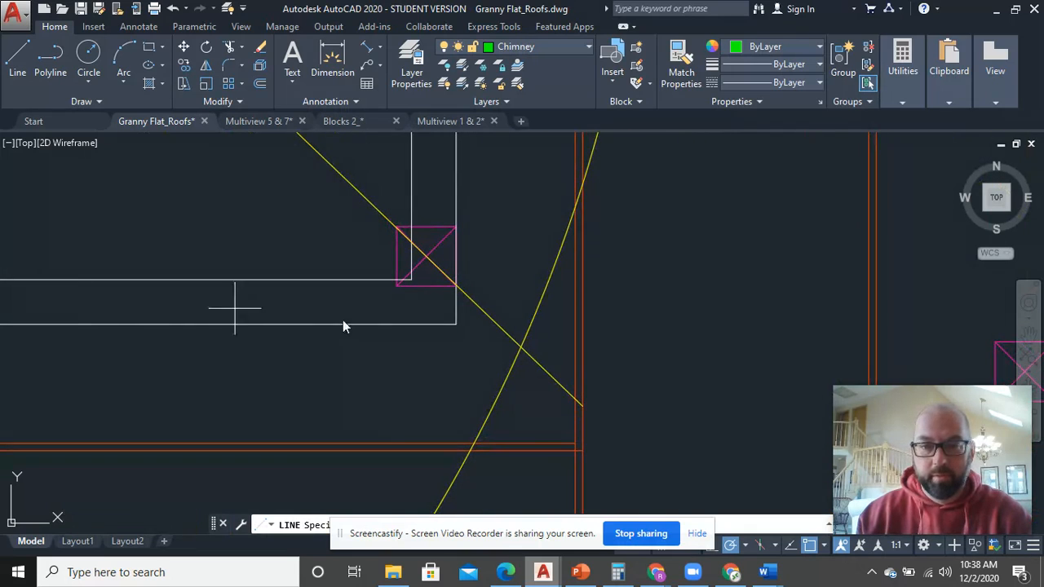
pyautogui.click(582, 452)
pyautogui.scroll(-6, 393, 269)
pyautogui.moveTo(359, 254); pyautogui.dragTo(624, 413, button='middle')
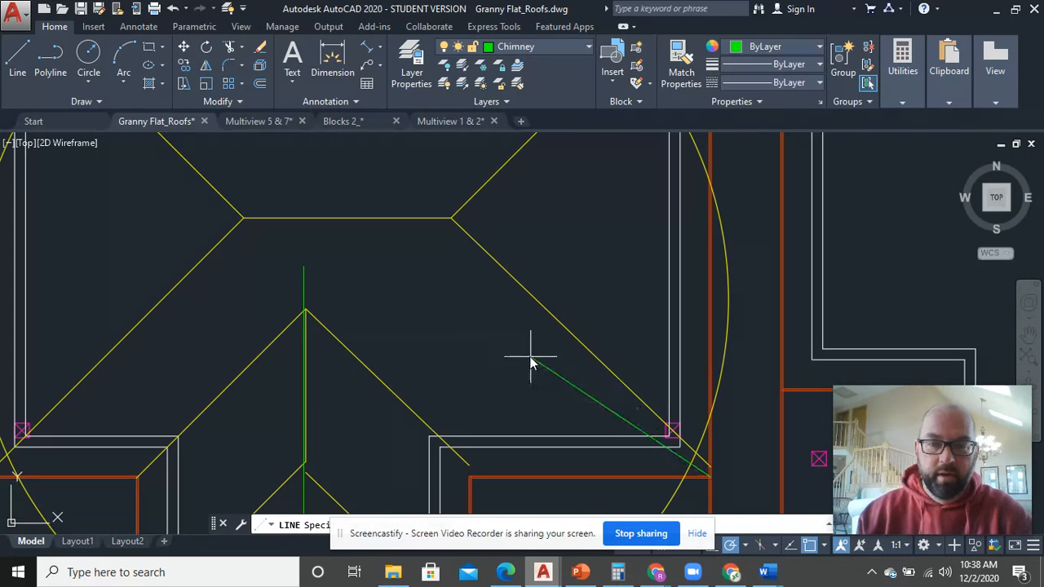
pyautogui.click(452, 219)
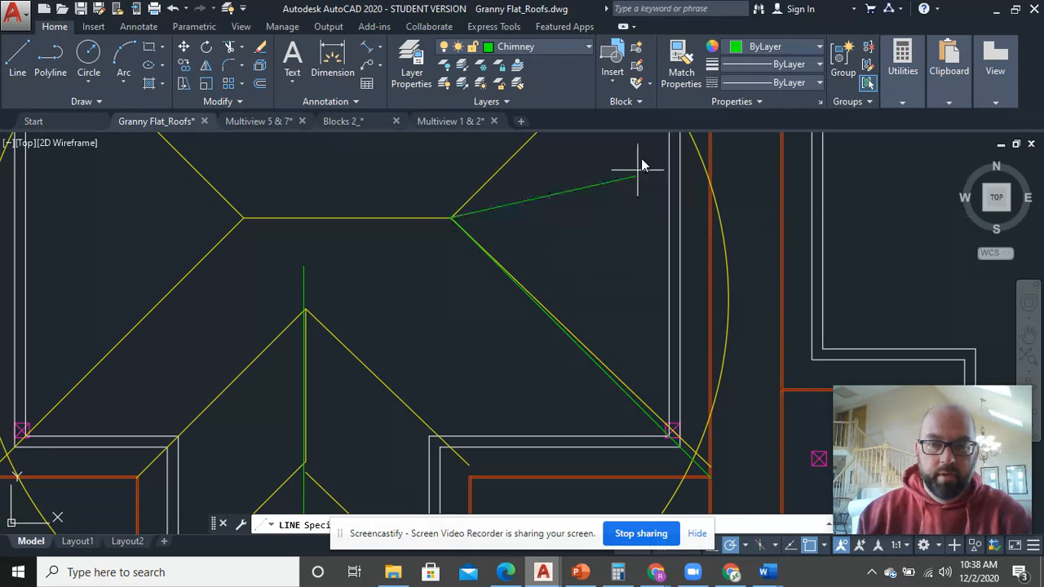
# Step: Check the upper-right hip against the outer eave corner with a temporary line from the ridge end, and end the Line command
pyautogui.scroll(5, 623, 226)
pyautogui.click(601, 191)
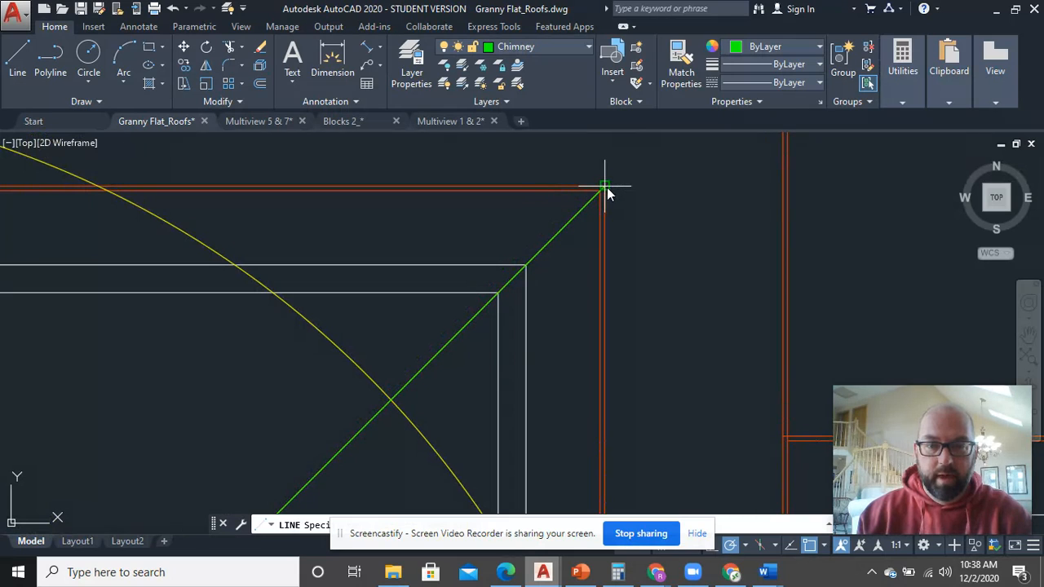
pyautogui.click(607, 187)
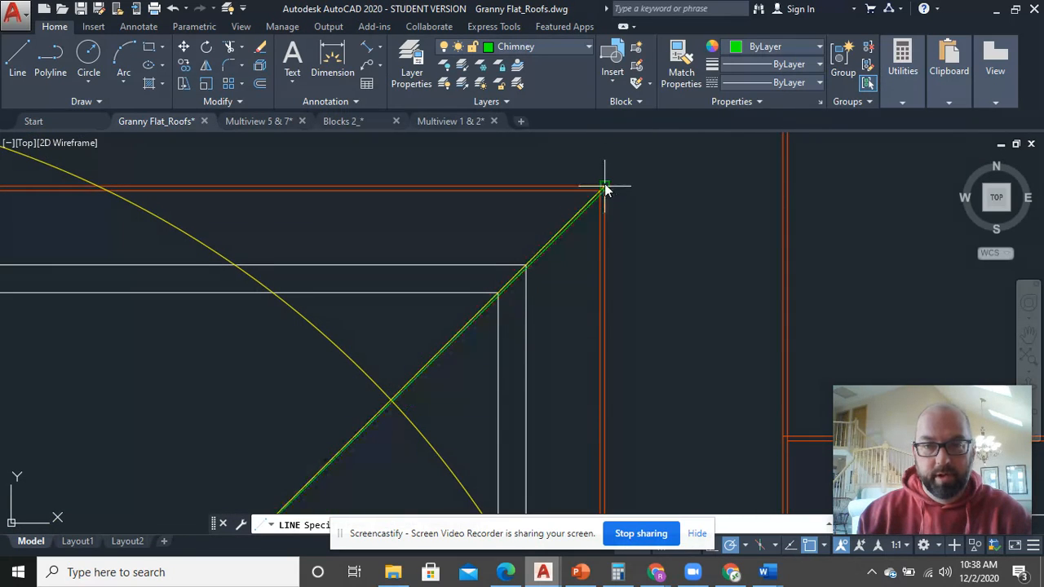
pyautogui.press('Escape')
# Step: Delete the original yellow lower-right hip line beside the new green one
pyautogui.moveTo(623, 365); pyautogui.dragTo(607, 164, button='middle')
pyautogui.scroll(-6, 598, 266)
pyautogui.moveTo(462, 419); pyautogui.dragTo(480, 246, button='middle')
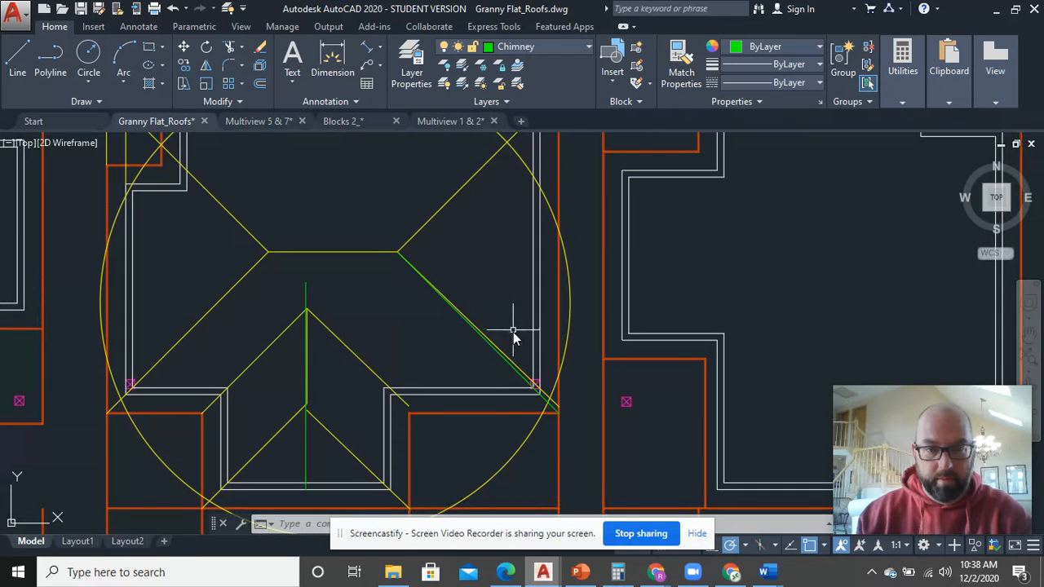
pyautogui.scroll(2, 513, 337)
pyautogui.click(504, 362)
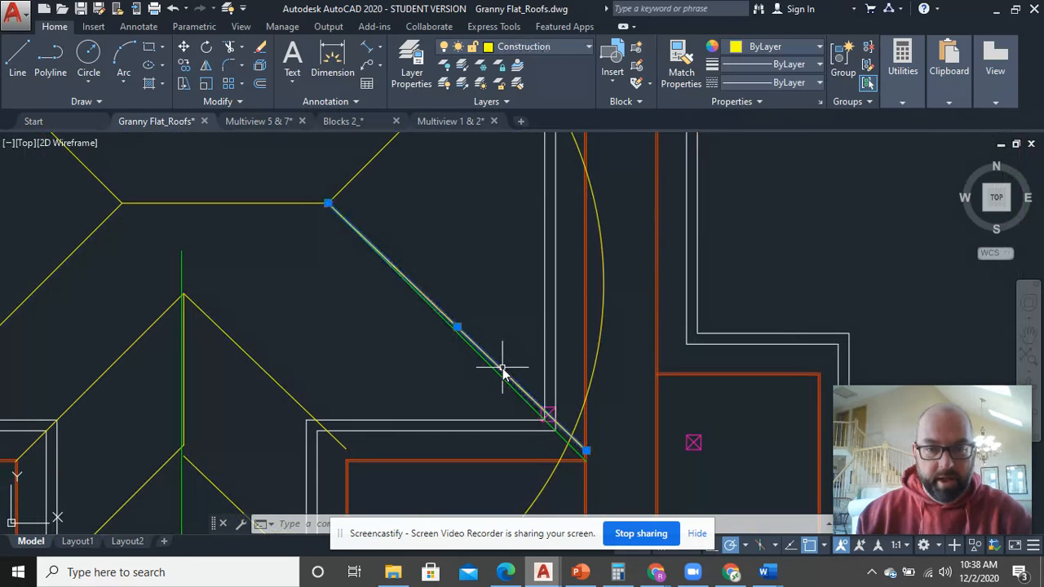
pyautogui.press('Delete')
# Step: Compare the new lower-right hip with the upper-left hip by previewing a copy placed at the ridge's left end
pyautogui.moveTo(517, 294); pyautogui.dragTo(743, 356, button='middle')
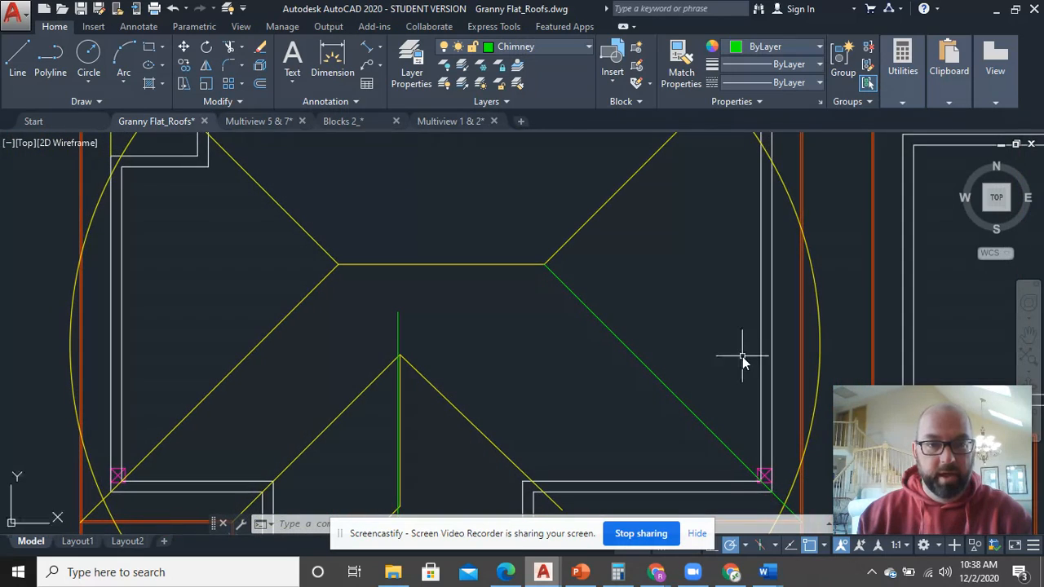
pyautogui.moveTo(573, 342); pyautogui.dragTo(582, 400, button='middle')
pyautogui.scroll(-2, 587, 375)
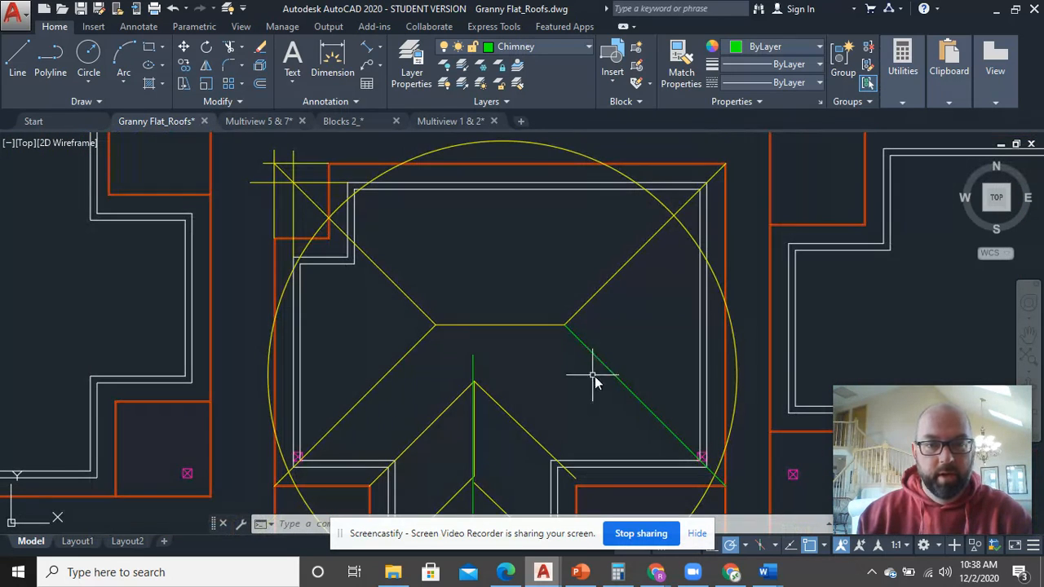
pyautogui.click(634, 392)
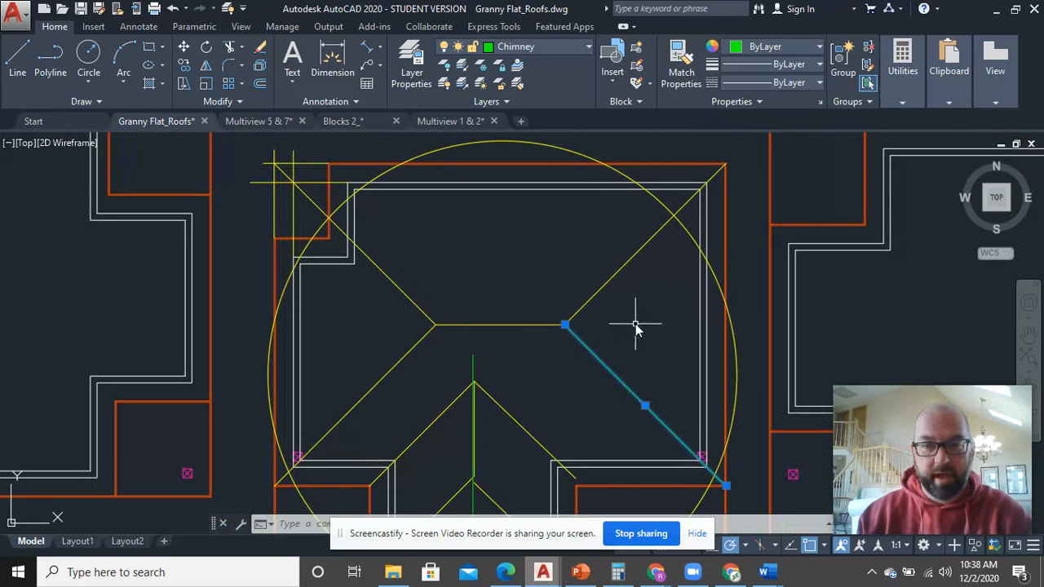
pyautogui.rightClick(636, 327)
pyautogui.click(696, 313)
pyautogui.scroll(6, 734, 486)
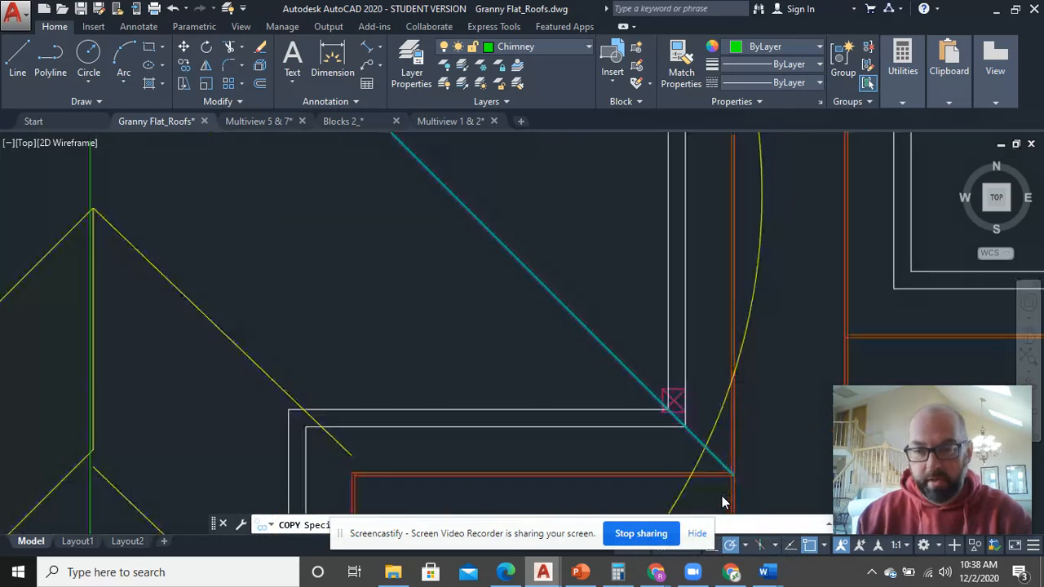
pyautogui.click(751, 443)
pyautogui.scroll(-5, 269, 250)
pyautogui.moveTo(235, 224); pyautogui.dragTo(832, 512, button='middle')
pyautogui.moveTo(522, 332); pyautogui.dragTo(525, 431, button='middle')
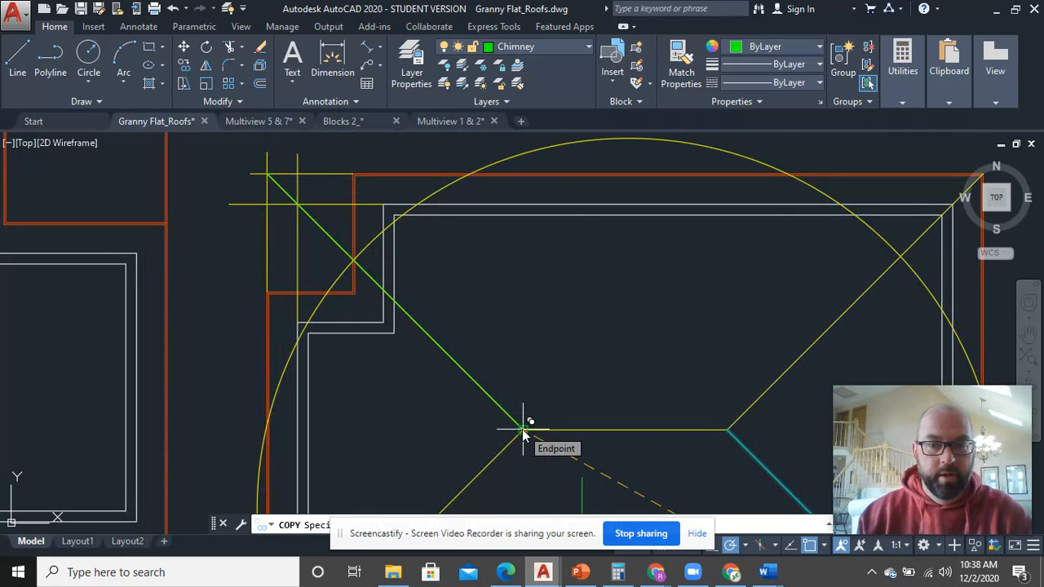
pyautogui.press('Escape')
pyautogui.scroll(-4, 598, 374)
pyautogui.moveTo(628, 441)
pyautogui.mouseDown(button='middle')
pyautogui.moveTo(530, 282)
pyautogui.moveTo(578, 353)
pyautogui.mouseUp(button='middle')
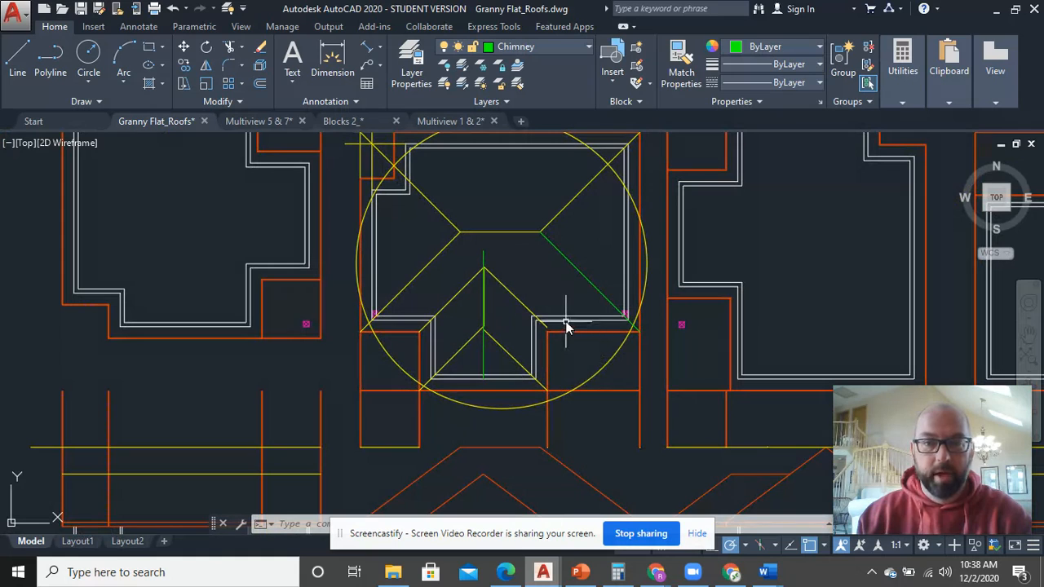
pyautogui.scroll(2, 538, 332)
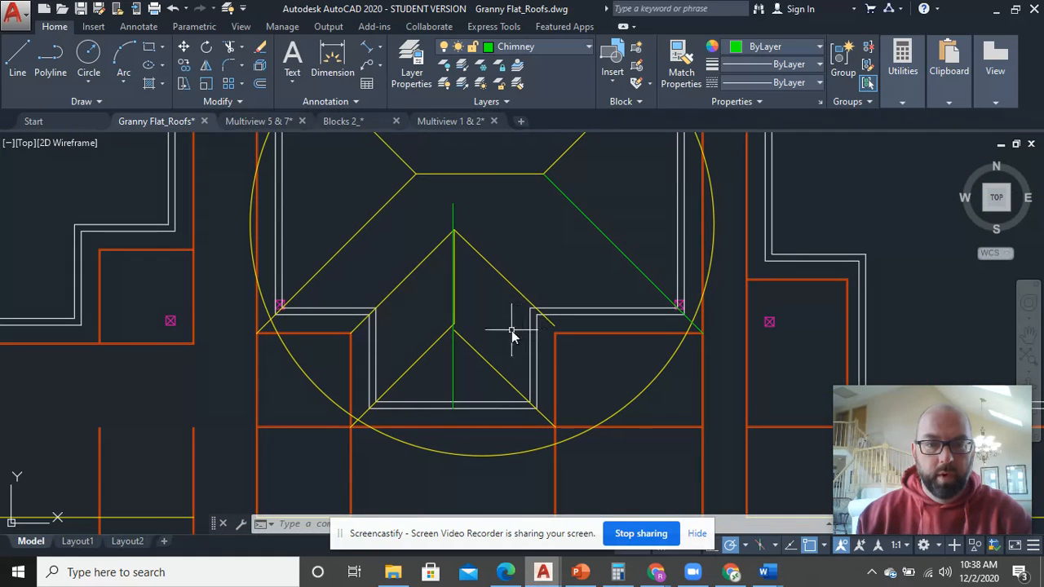
# Step: Copy the green lower-right hip line from the main roof's outer eave corner to the eave corner where the front wing's right side begins
pyautogui.click(626, 252)
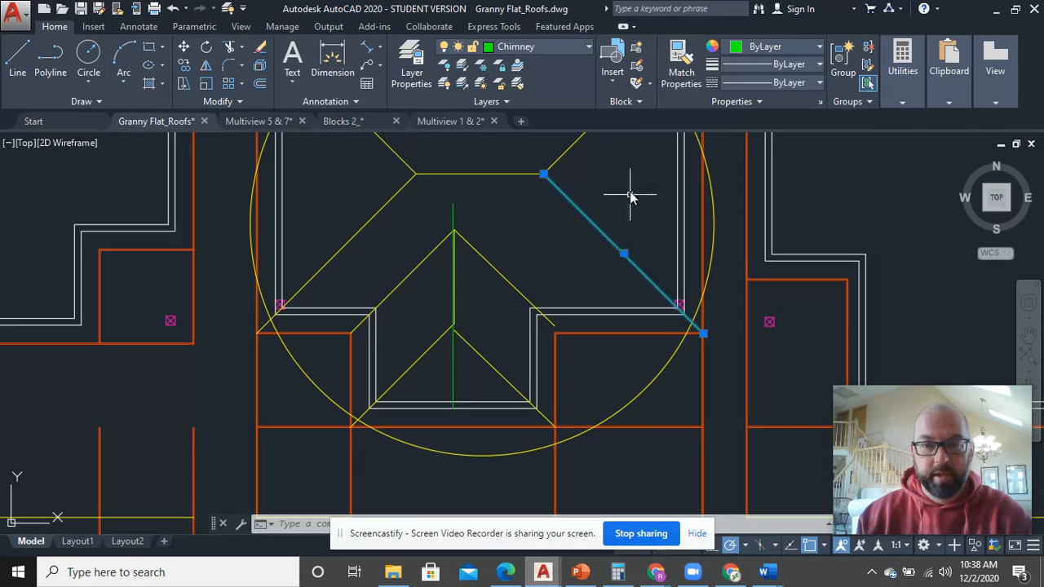
pyautogui.rightClick(631, 181)
pyautogui.click(686, 307)
pyautogui.scroll(5, 716, 329)
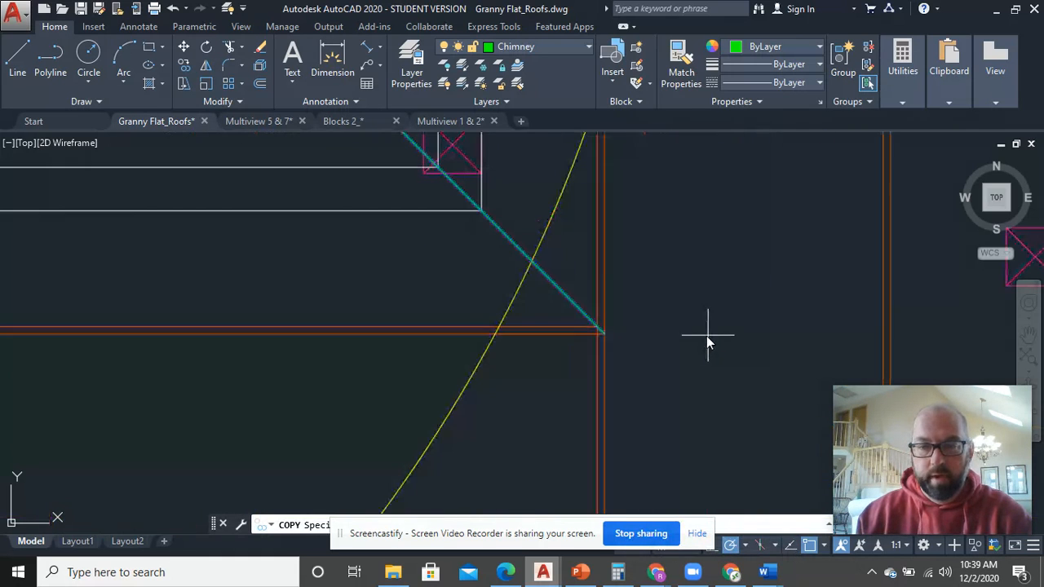
pyautogui.click(604, 335)
pyautogui.scroll(-6, 95, 233)
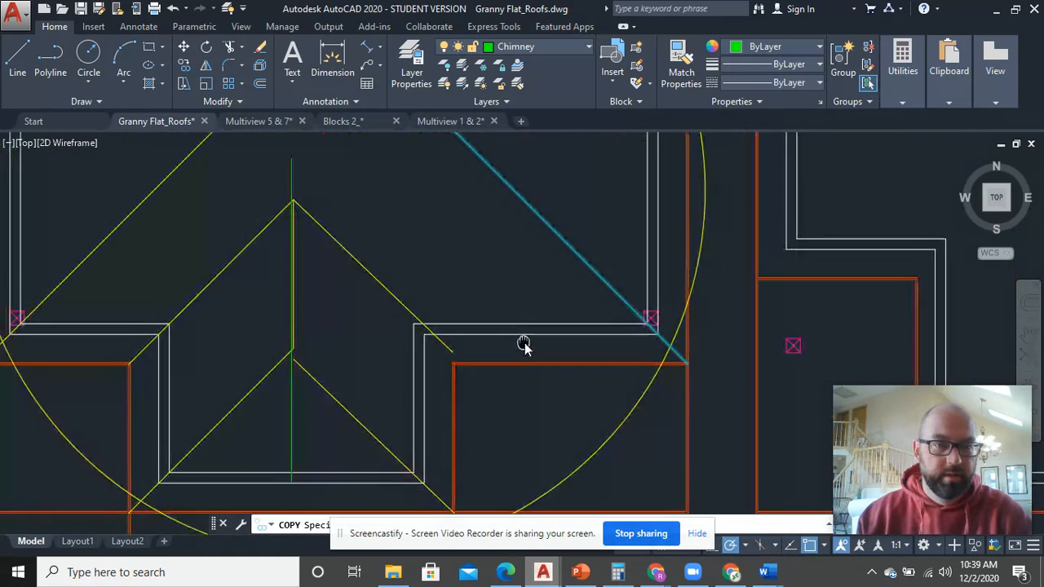
pyautogui.scroll(5, 472, 358)
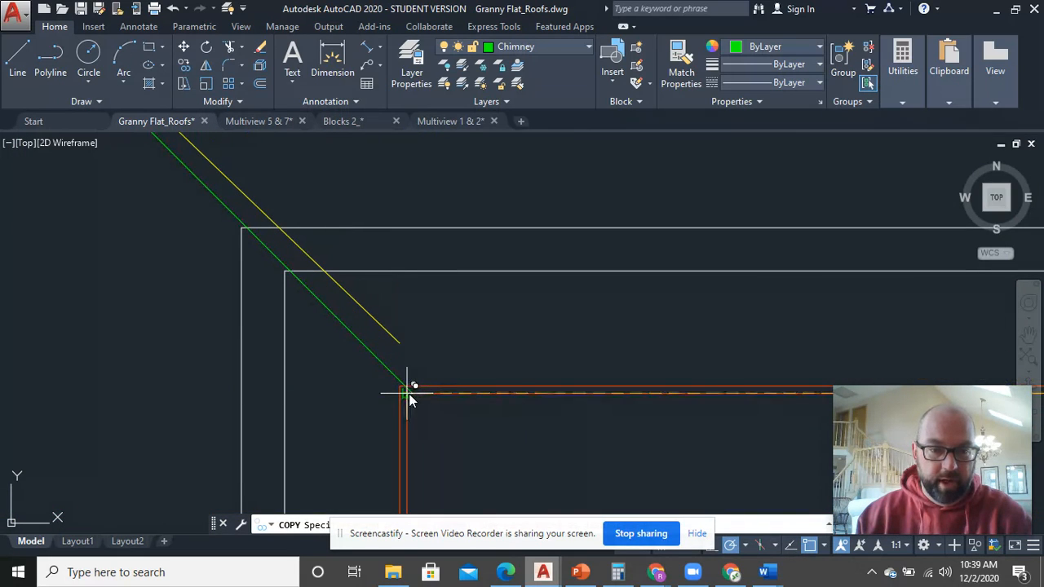
pyautogui.scroll(-5, 489, 359)
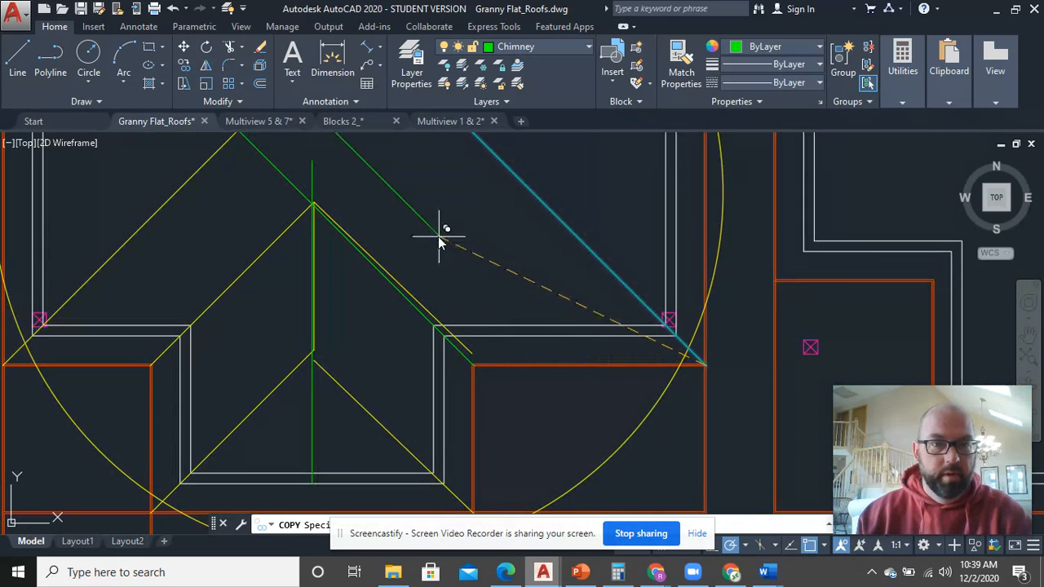
pyautogui.rightClick(433, 229)
pyautogui.click(467, 236)
# Step: Trim the front wing's left valley line and the copied green line where they cross the green centreline at the upper apex
pyautogui.scroll(4, 287, 262)
pyautogui.scroll(-1, 279, 427)
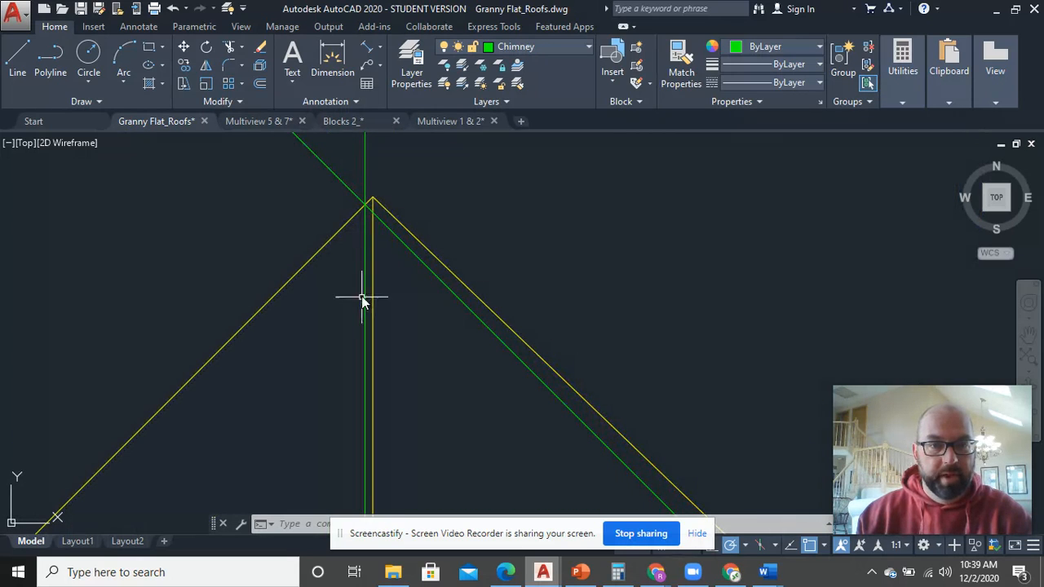
pyautogui.scroll(4, 374, 250)
pyautogui.moveTo(373, 251); pyautogui.dragTo(446, 408, button='middle')
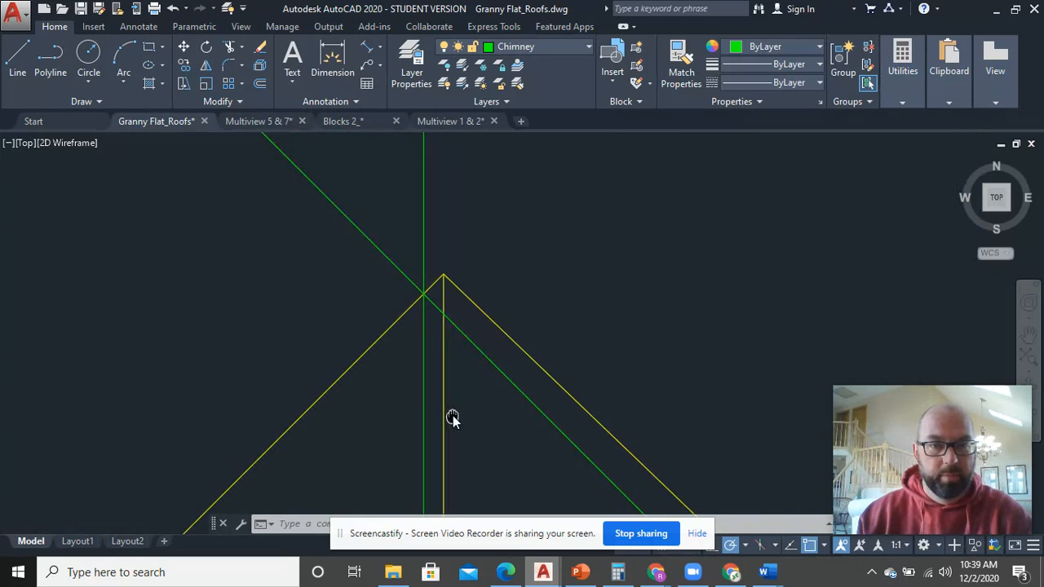
pyautogui.click(422, 228)
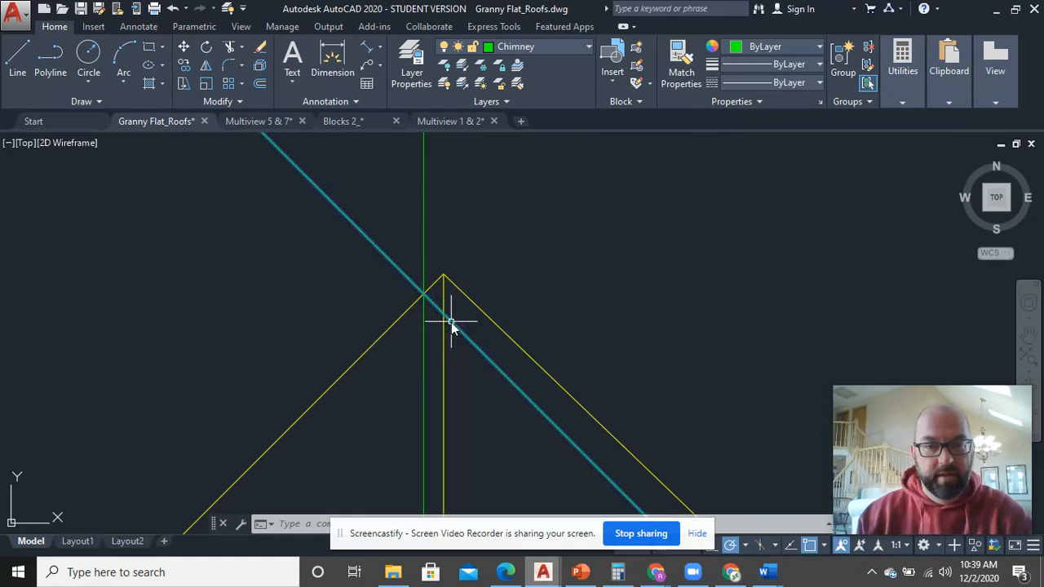
pyautogui.click(415, 302)
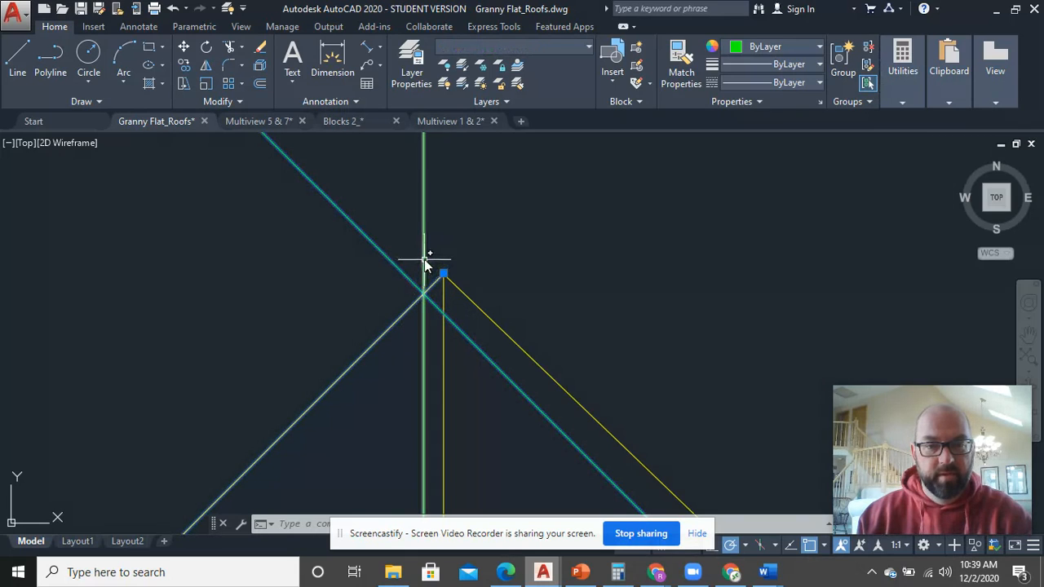
pyautogui.press('Escape')
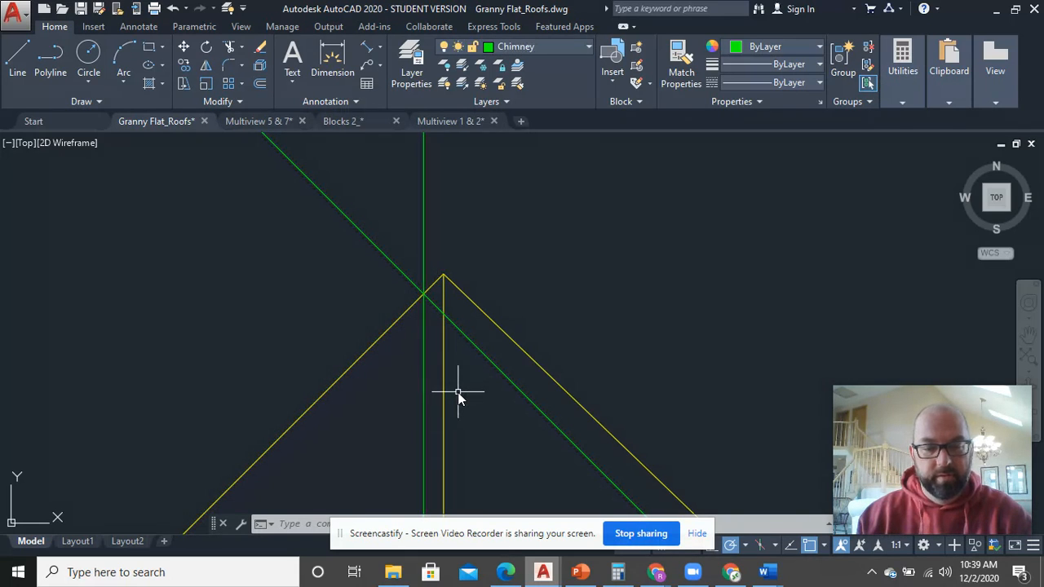
pyautogui.press('Return')
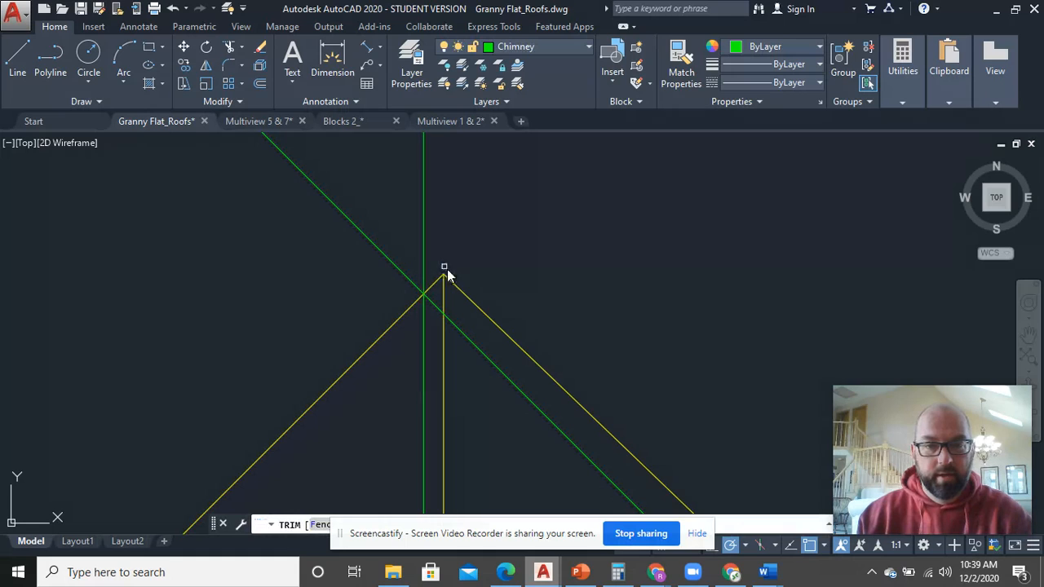
pyautogui.click(452, 298)
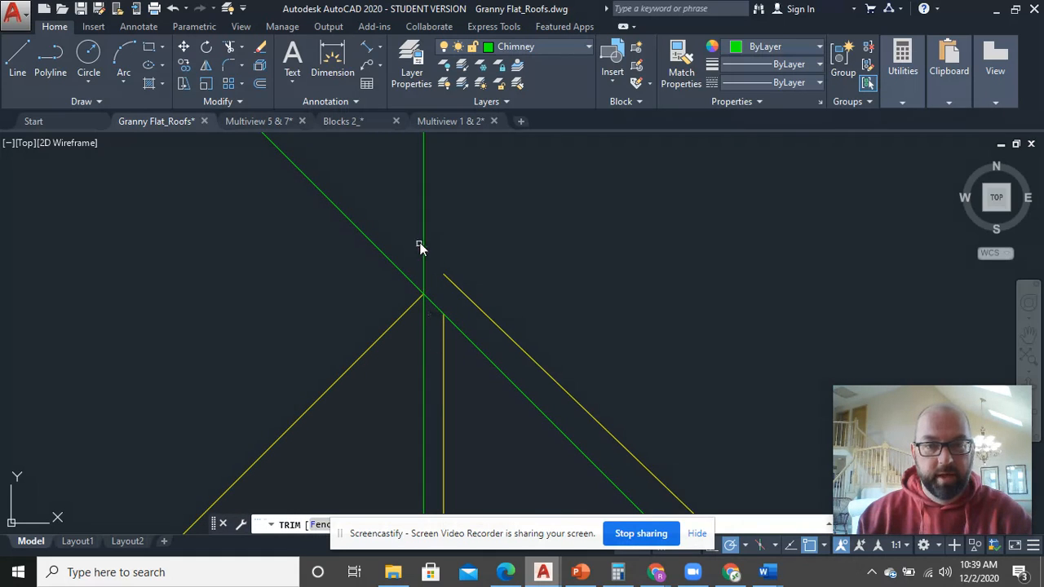
pyautogui.scroll(-2, 433, 262)
pyautogui.click(341, 212)
pyautogui.scroll(-3, 354, 248)
pyautogui.moveTo(376, 324)
pyautogui.mouseDown(button='middle')
pyautogui.moveTo(417, 272)
pyautogui.moveTo(417, 247)
pyautogui.mouseUp(button='middle')
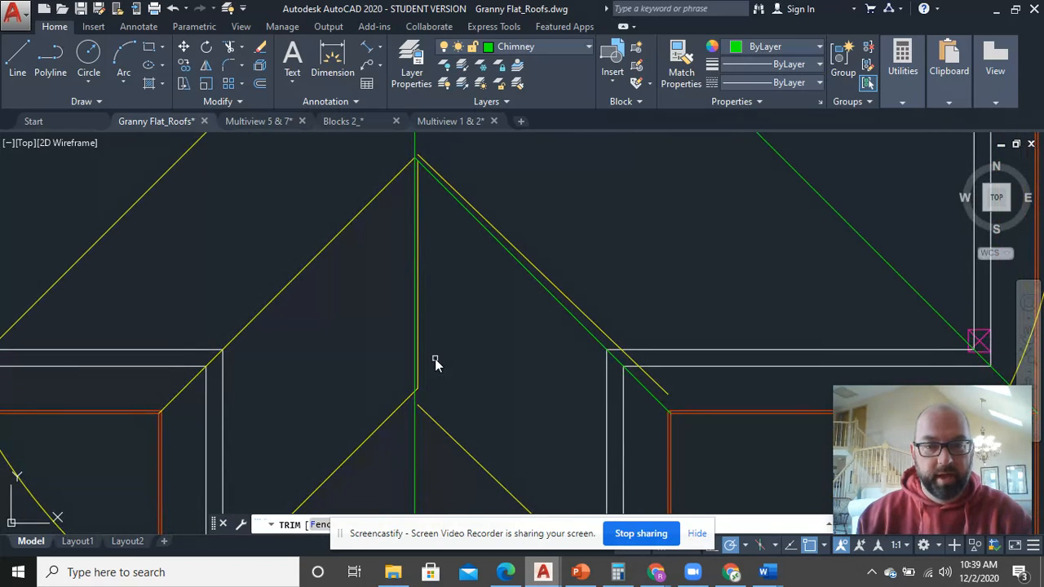
pyautogui.rightClick(435, 359)
pyautogui.click(477, 143)
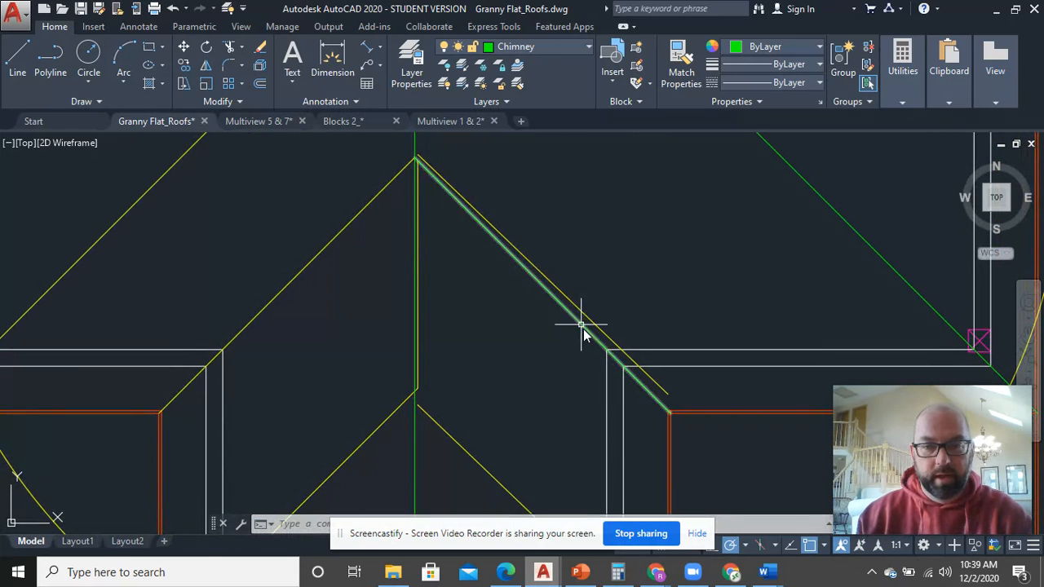
# Step: Delete the front wing's yellow lower-right hip line and the yellow valley line beside the copied green one
pyautogui.moveTo(638, 396); pyautogui.dragTo(563, 282, button='middle')
pyautogui.moveTo(473, 433); pyautogui.dragTo(433, 373)
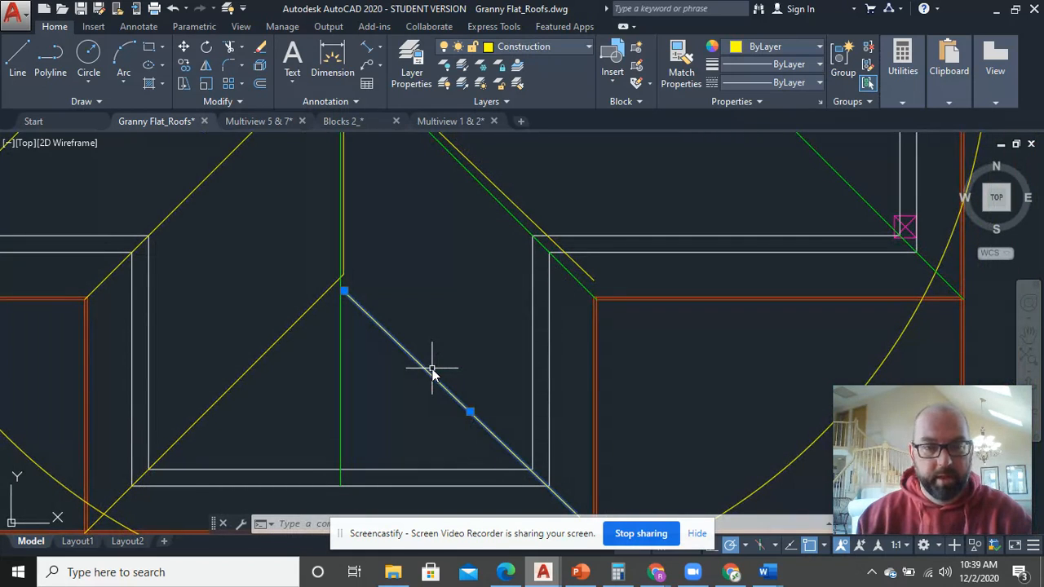
pyautogui.press('Delete')
pyautogui.click(581, 292)
pyautogui.click(572, 280)
pyautogui.press('Escape')
pyautogui.click(579, 265)
pyautogui.write('e')
pyautogui.press('Return')
# Step: Copy the green right valley line from its eave corner to the front wing's lower-right outer eave corner
pyautogui.click(580, 300)
pyautogui.click(566, 277)
pyautogui.rightClick(565, 276)
pyautogui.click(608, 312)
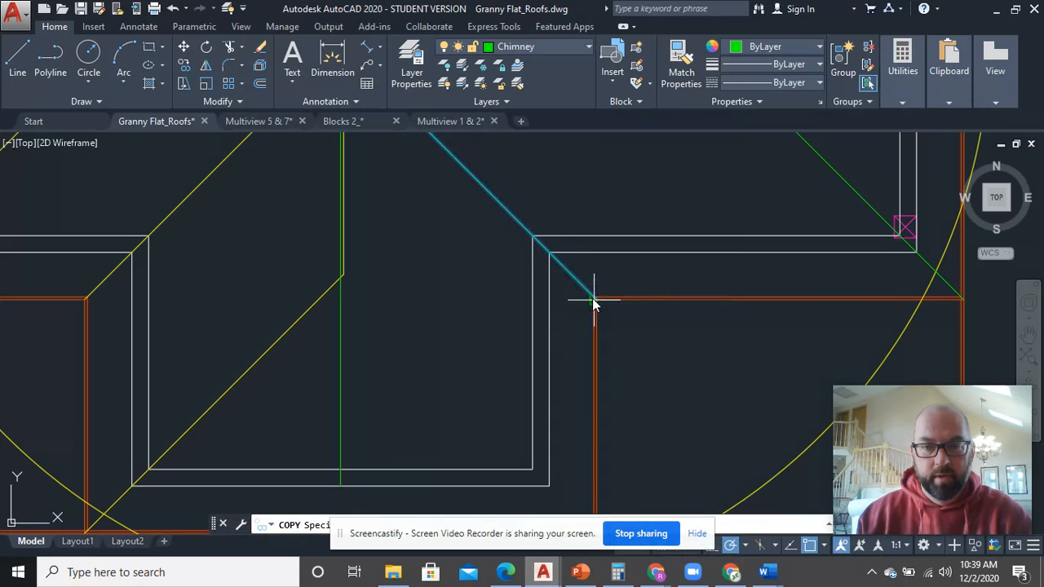
pyautogui.click(597, 303)
pyautogui.scroll(-3, 596, 303)
pyautogui.scroll(5, 594, 353)
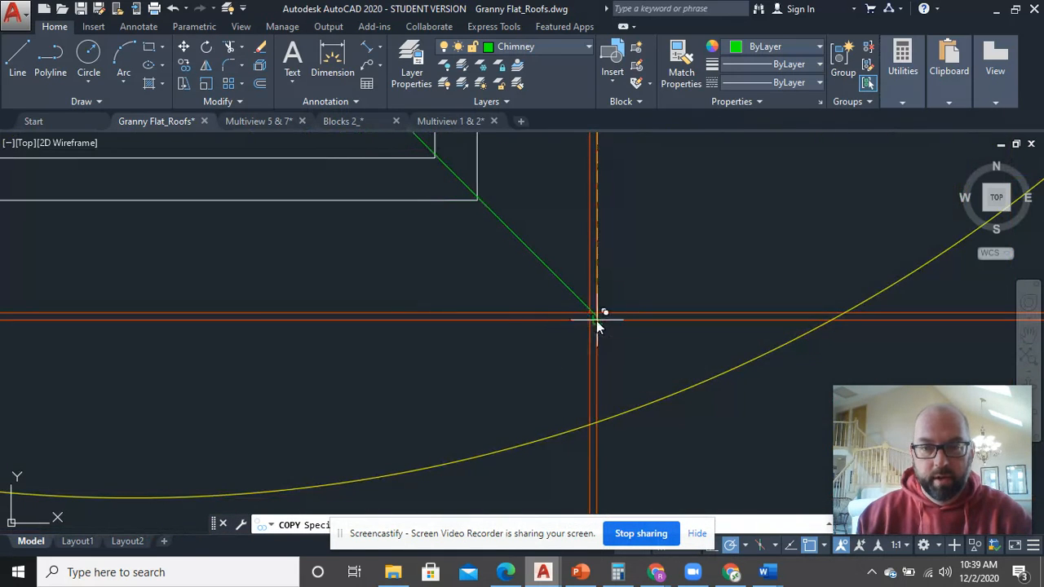
pyautogui.scroll(-3, 613, 296)
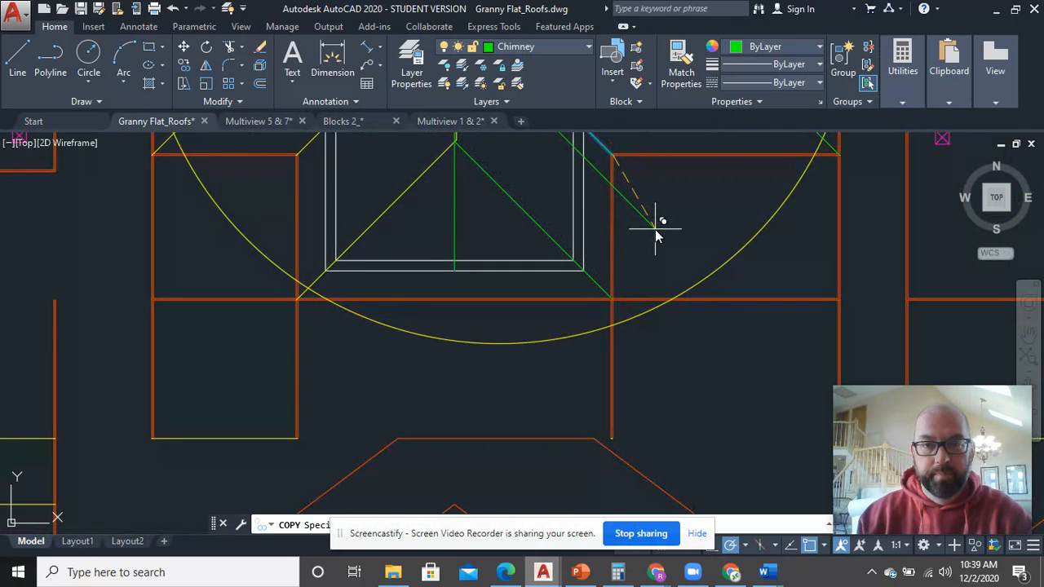
pyautogui.moveTo(655, 229); pyautogui.dragTo(674, 300, button='middle')
pyautogui.rightClick(480, 201)
pyautogui.click(511, 211)
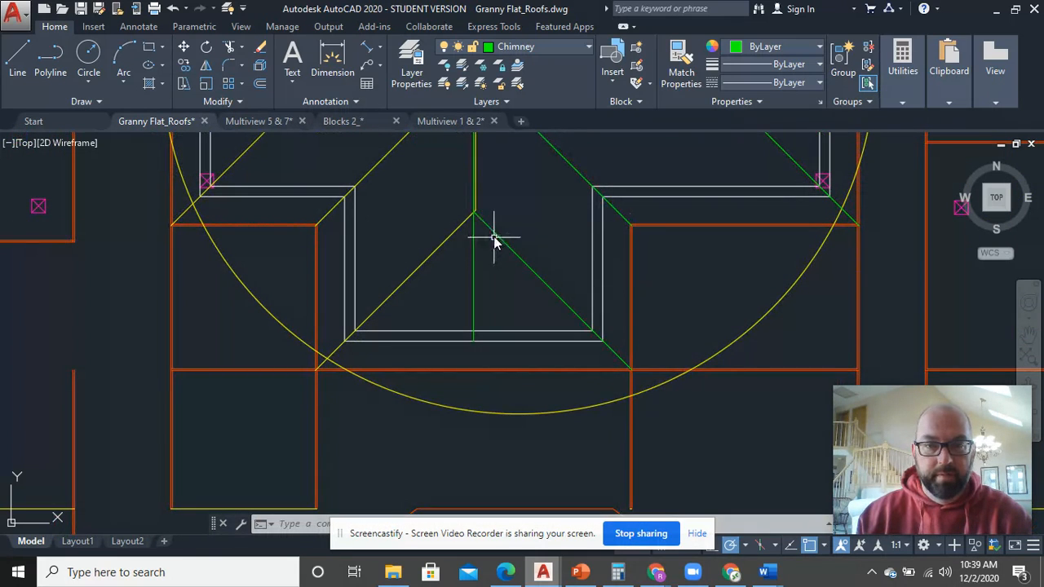
# Step: Trim the end of the front wing's yellow lower-left hip line that passes the green centreline at the lower apex
pyautogui.scroll(5, 494, 233)
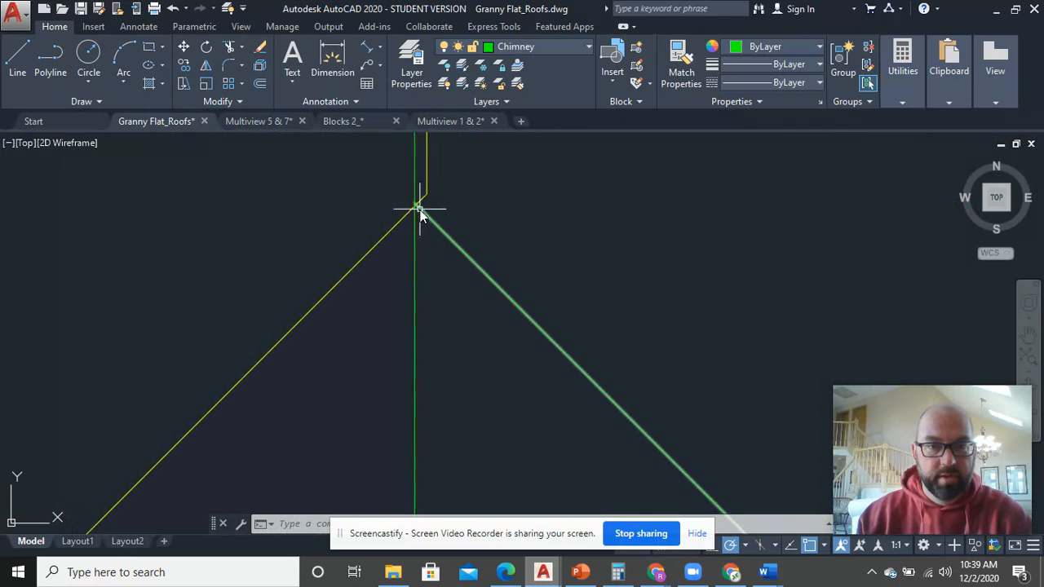
pyautogui.moveTo(427, 222); pyautogui.dragTo(440, 269, button='middle')
pyautogui.write('tr')
pyautogui.press('Return')
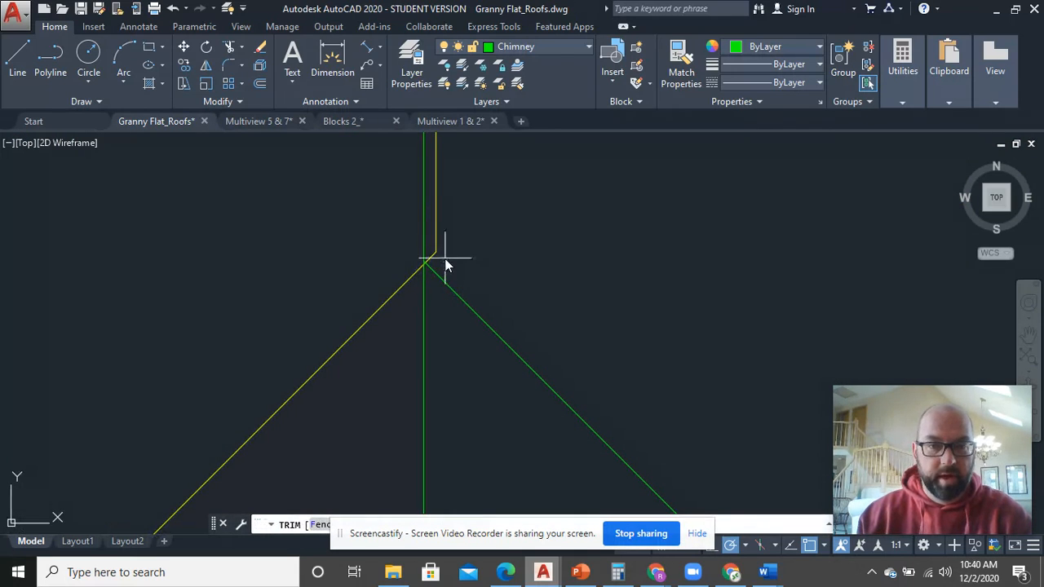
pyautogui.scroll(-1, 440, 249)
pyautogui.rightClick(438, 310)
pyautogui.click(457, 323)
# Step: Erase the green vertical centreline and trim the overshooting tip where the front wing's two hip lines meet
pyautogui.click(423, 323)
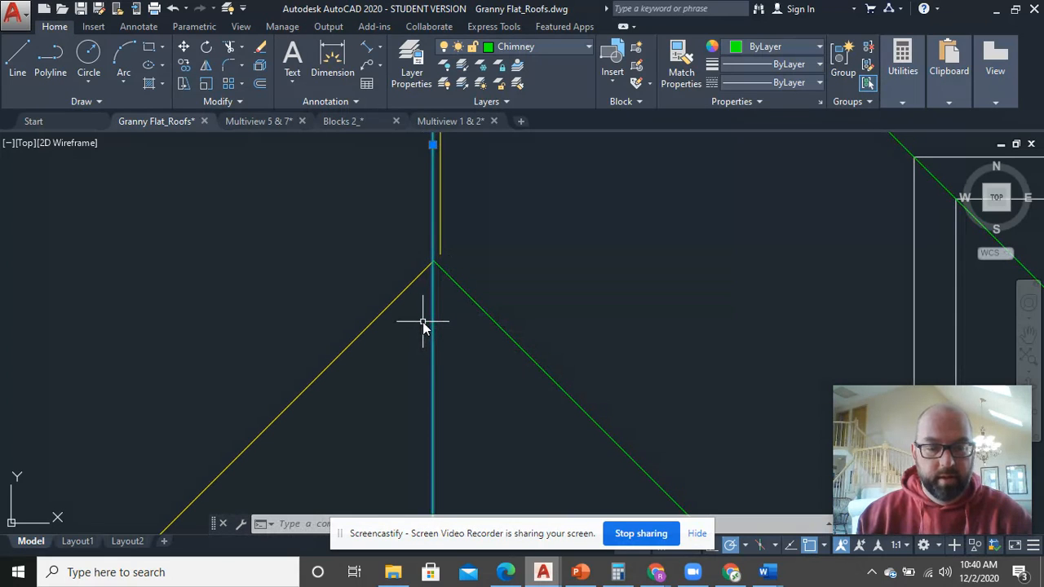
pyautogui.write('e')
pyautogui.press('Return')
pyautogui.scroll(3, 431, 280)
pyautogui.moveTo(435, 280); pyautogui.dragTo(444, 364, button='middle')
pyautogui.write('t')
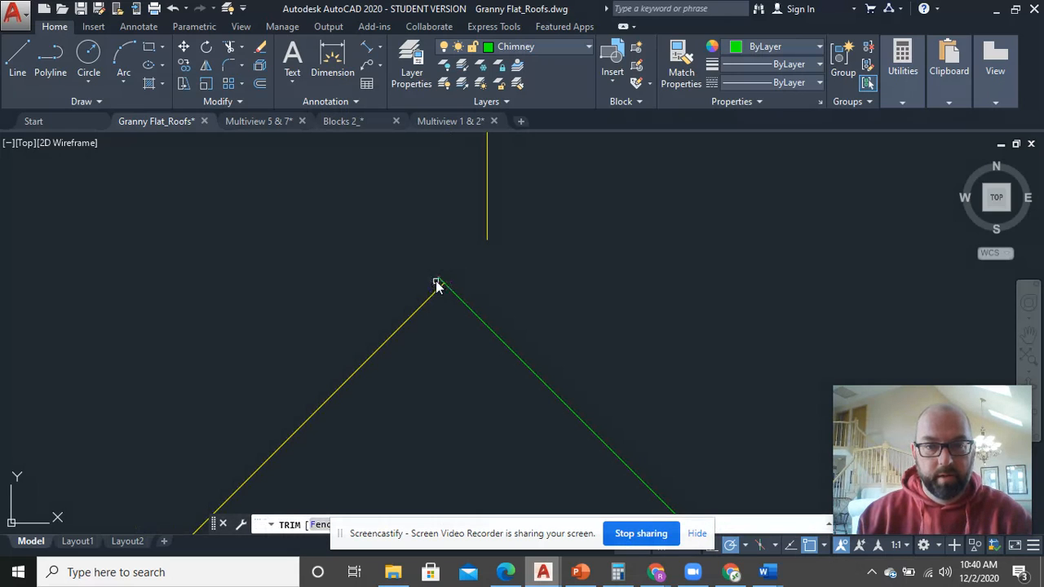
pyautogui.rightClick(494, 258)
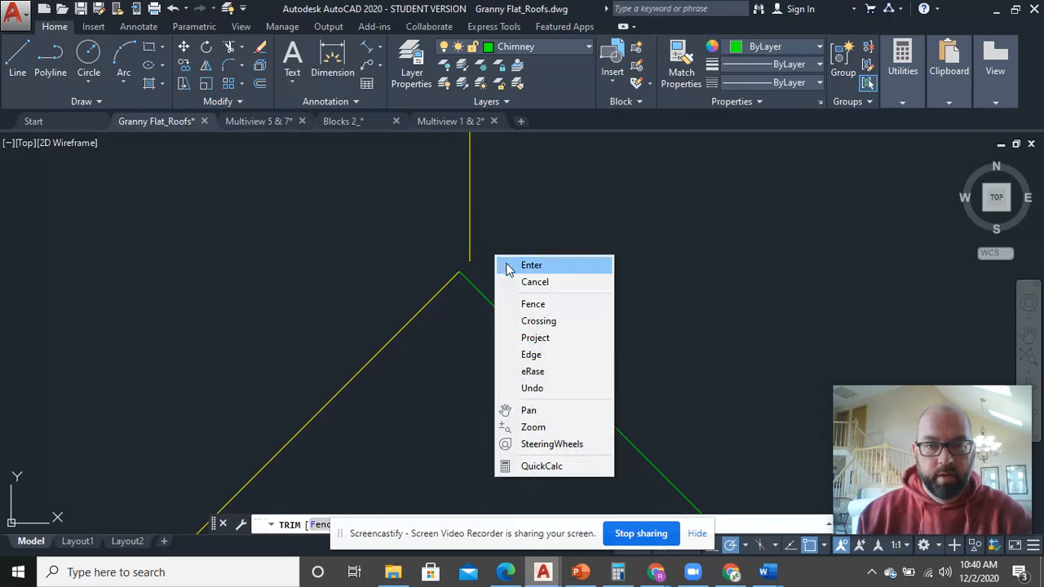
pyautogui.click(512, 264)
# Step: Replace the front wing's yellow ridge with a new line from the lower hip apex to the upper valley apex
pyautogui.scroll(-2, 506, 268)
pyautogui.moveTo(506, 269); pyautogui.dragTo(480, 365, button='middle')
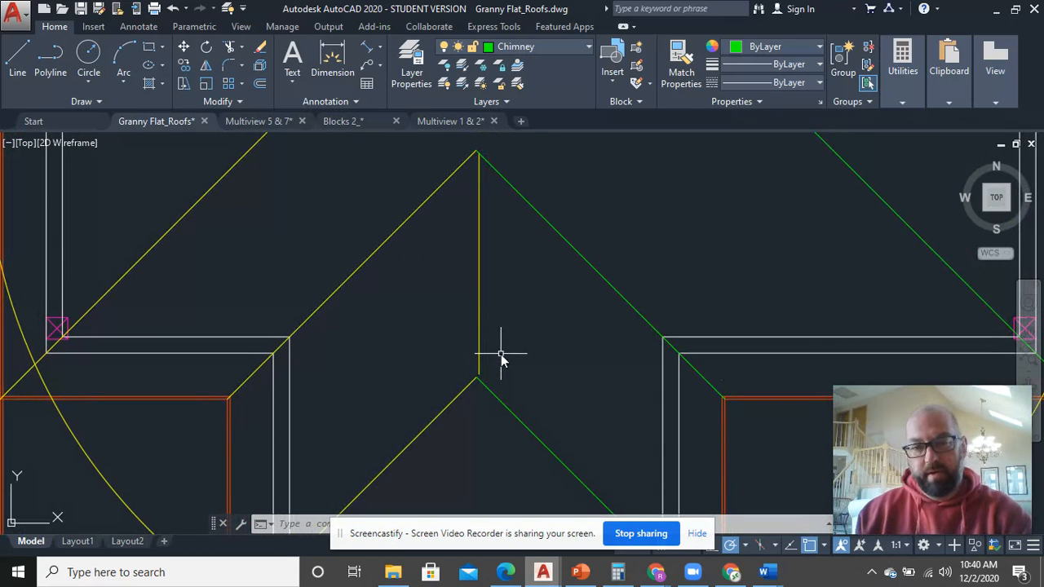
pyautogui.moveTo(499, 351); pyautogui.dragTo(456, 326)
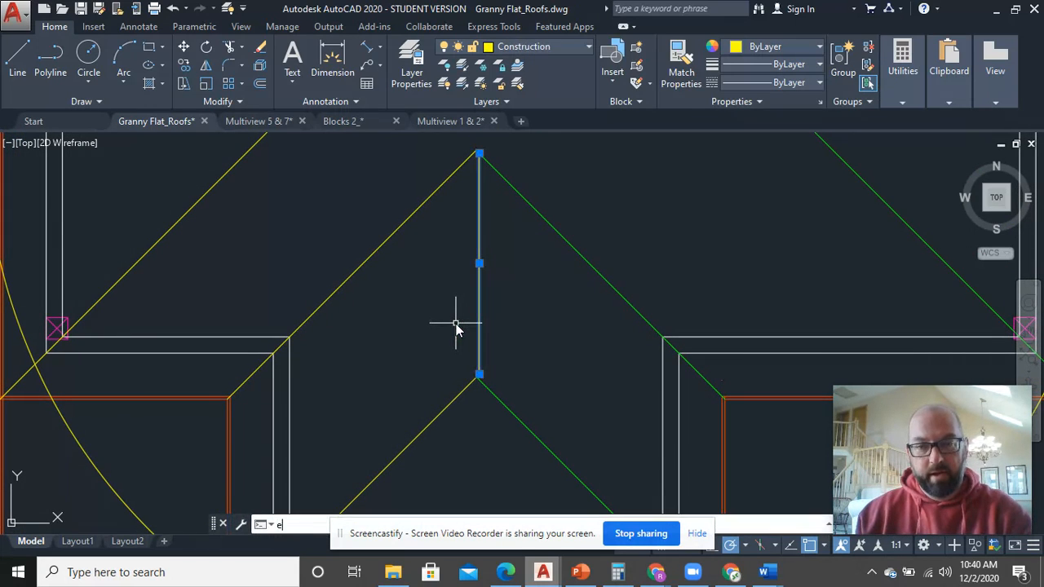
pyautogui.press('Delete')
pyautogui.click(477, 378)
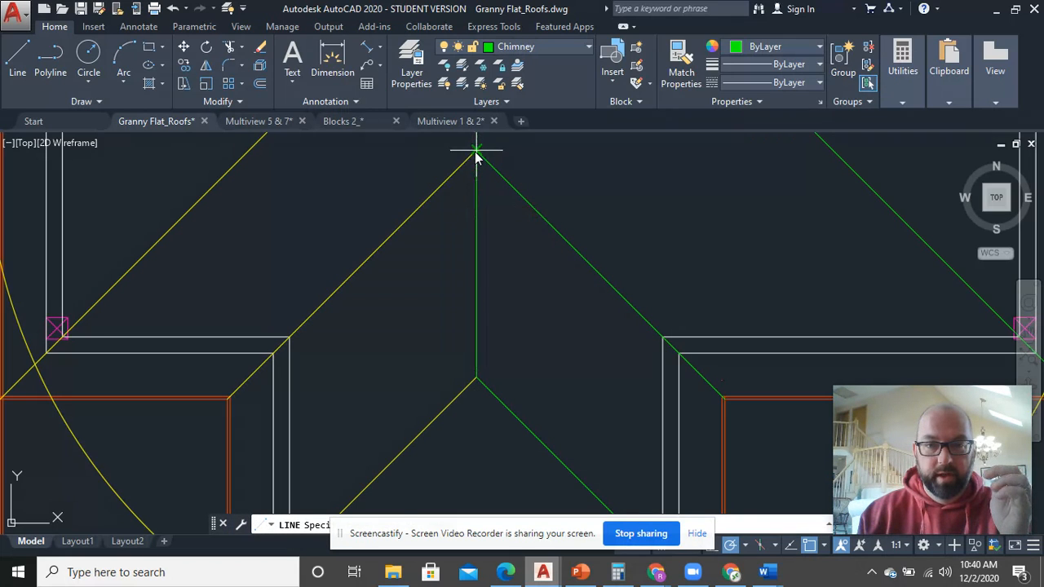
# Step: Check the new wing ridge against the floor plan's yellow centreline with a temporary vertical line, and end the Line command
pyautogui.scroll(5, 542, 245)
pyautogui.scroll(-4, 535, 228)
pyautogui.scroll(-2, 449, 278)
pyautogui.scroll(-6, 449, 278)
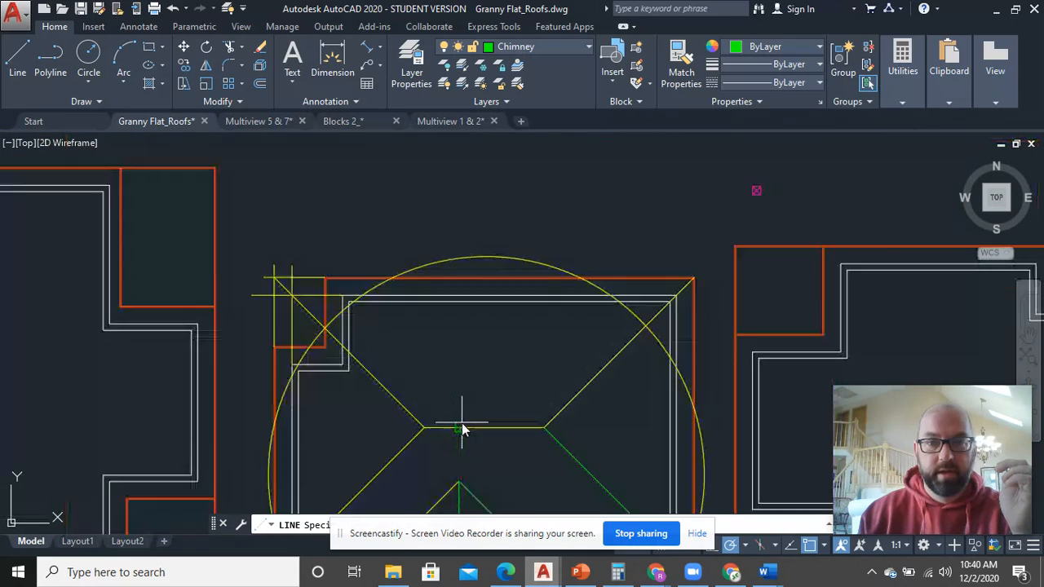
pyautogui.scroll(6, 459, 306)
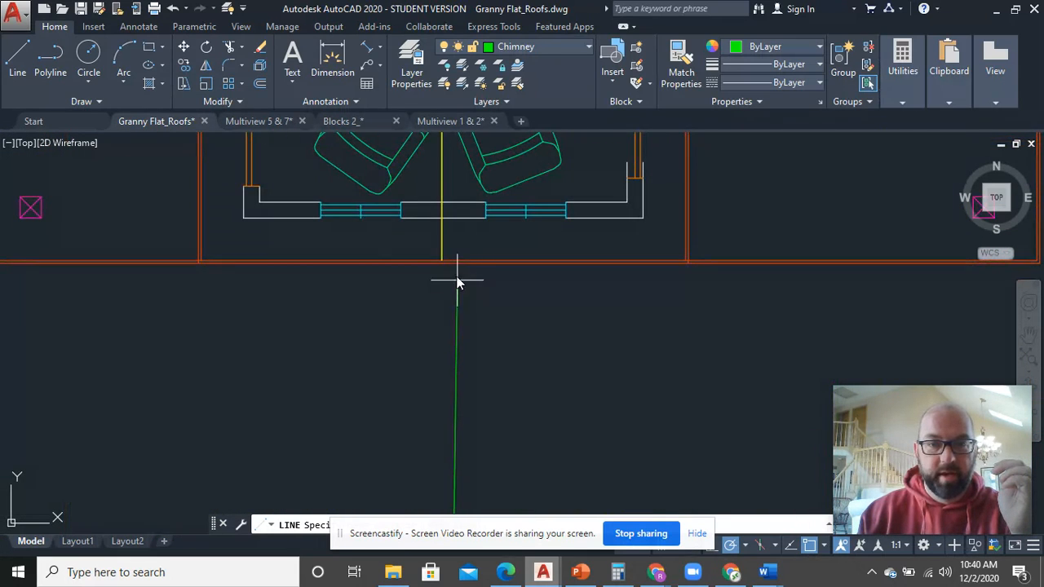
pyautogui.click(442, 206)
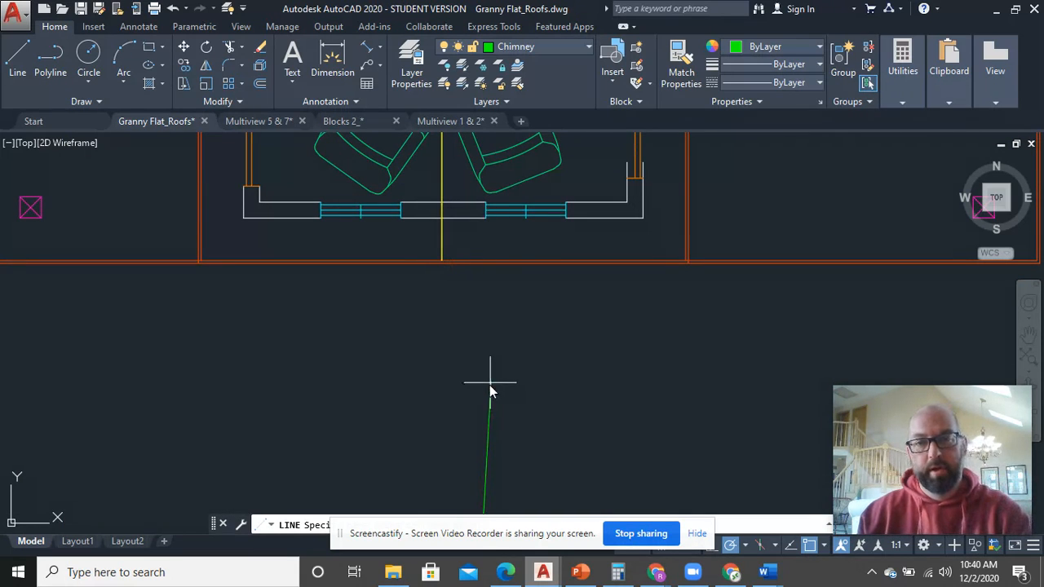
pyautogui.press('Escape')
# Step: Delete the yellow construction circle around the hip roof plan
pyautogui.scroll(-4, 488, 394)
pyautogui.scroll(-6, 488, 393)
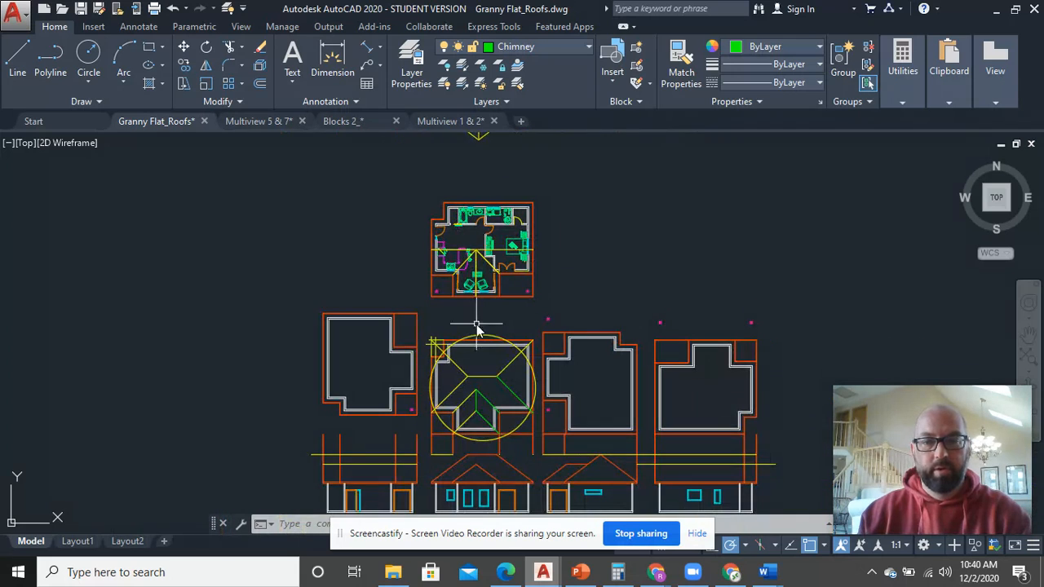
pyautogui.scroll(5, 505, 461)
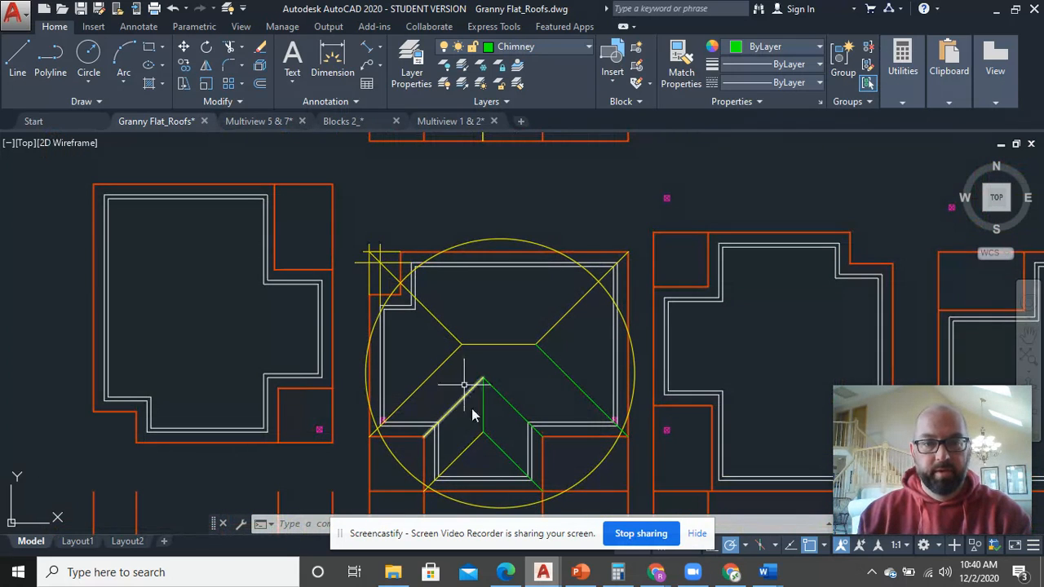
pyautogui.click(496, 242)
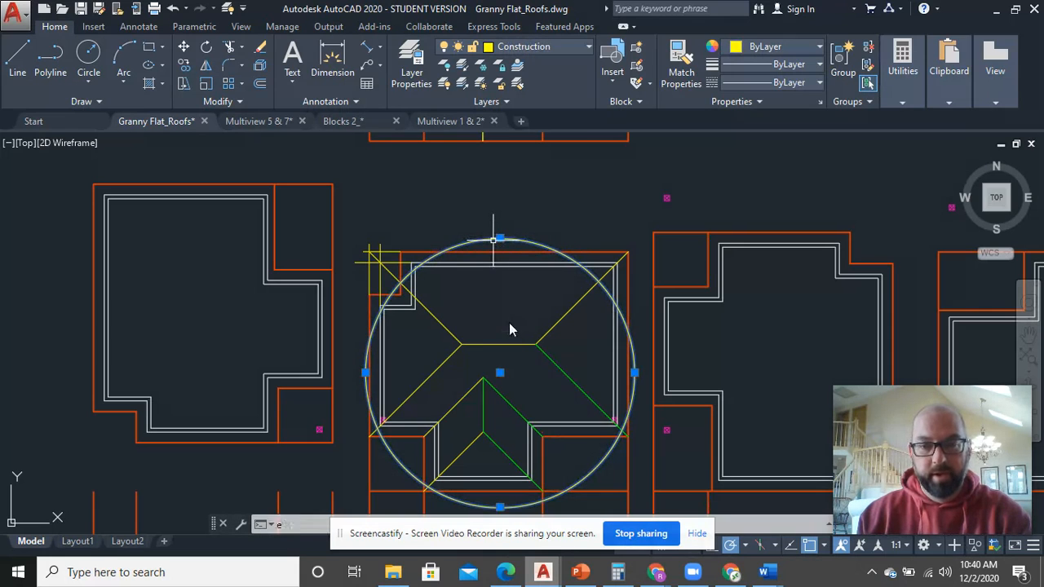
pyautogui.press('Delete')
pyautogui.scroll(-2, 550, 401)
pyautogui.moveTo(555, 408); pyautogui.dragTo(465, 290, button='middle')
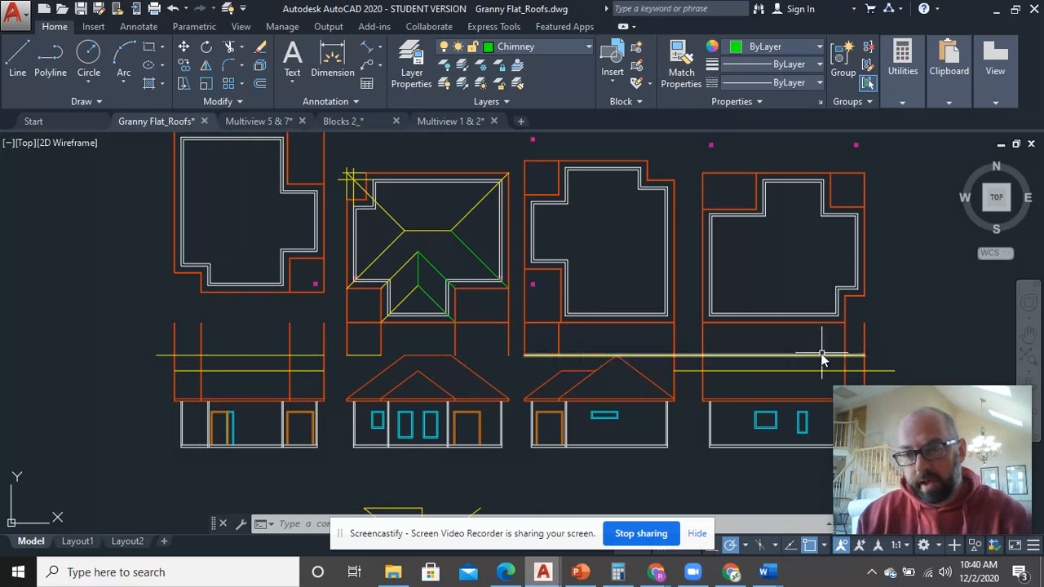
pyautogui.moveTo(282, 214); pyautogui.dragTo(254, 301, button='middle')
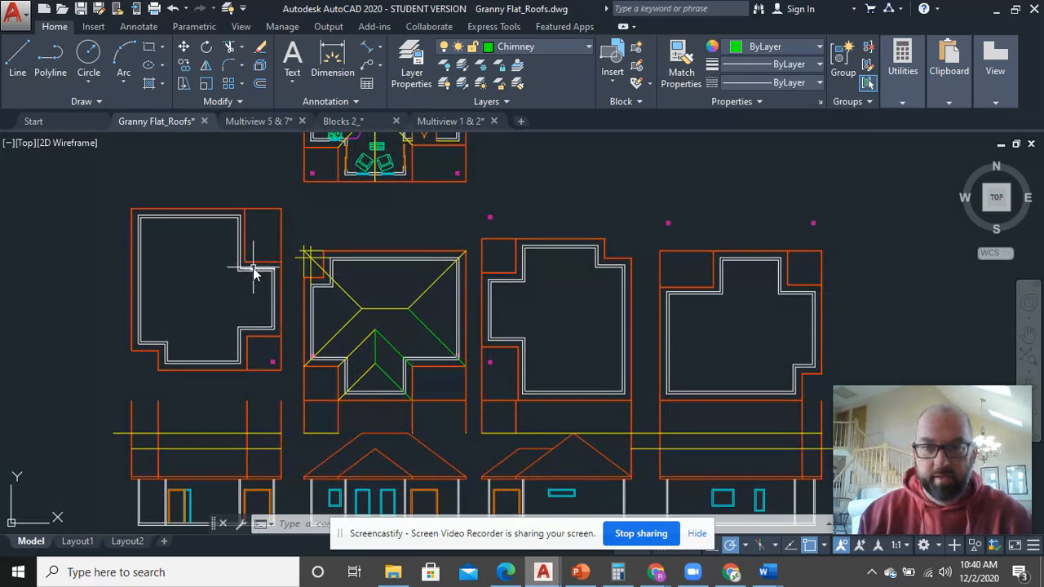
# Step: Examine the hip roof plan and the four elevations below it, comparing the finished roof outlines with the projected eave and ridge lines
pyautogui.scroll(4, 253, 272)
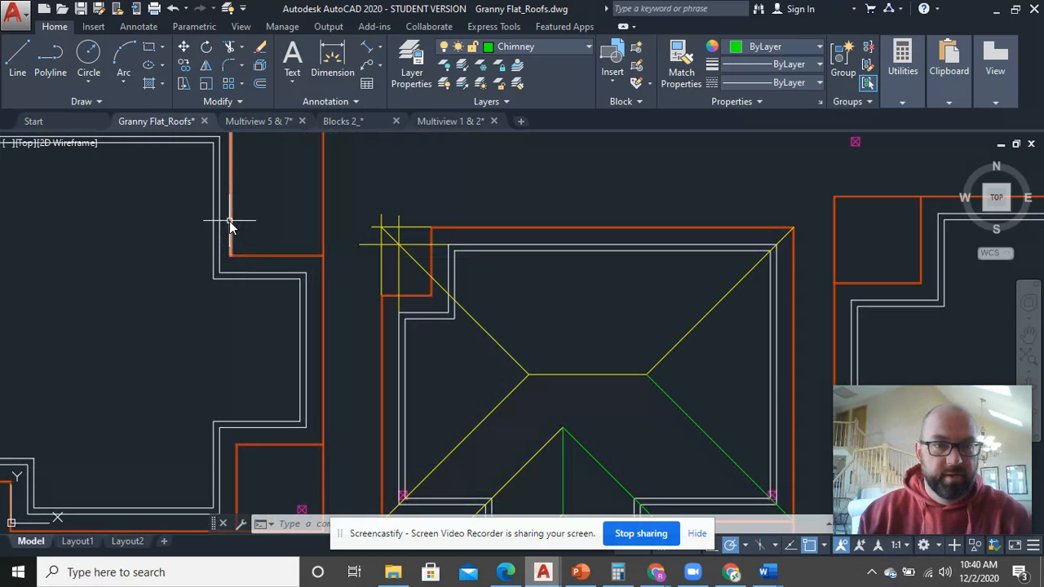
pyautogui.moveTo(680, 302); pyautogui.dragTo(2, 191, button='middle')
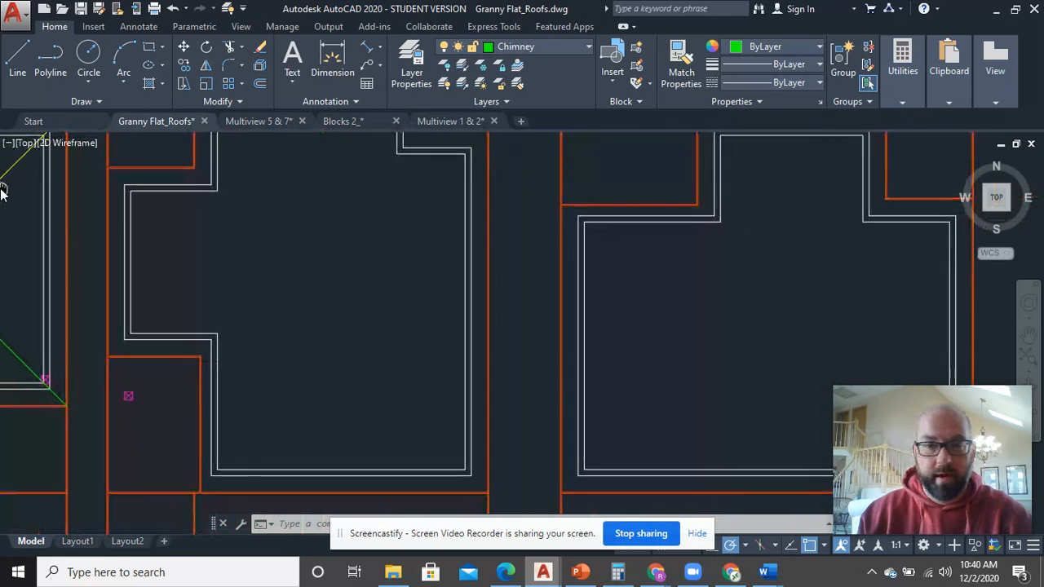
pyautogui.moveTo(350, 330)
pyautogui.mouseDown(button='middle')
pyautogui.moveTo(366, 392)
pyautogui.moveTo(357, 421)
pyautogui.mouseUp(button='middle')
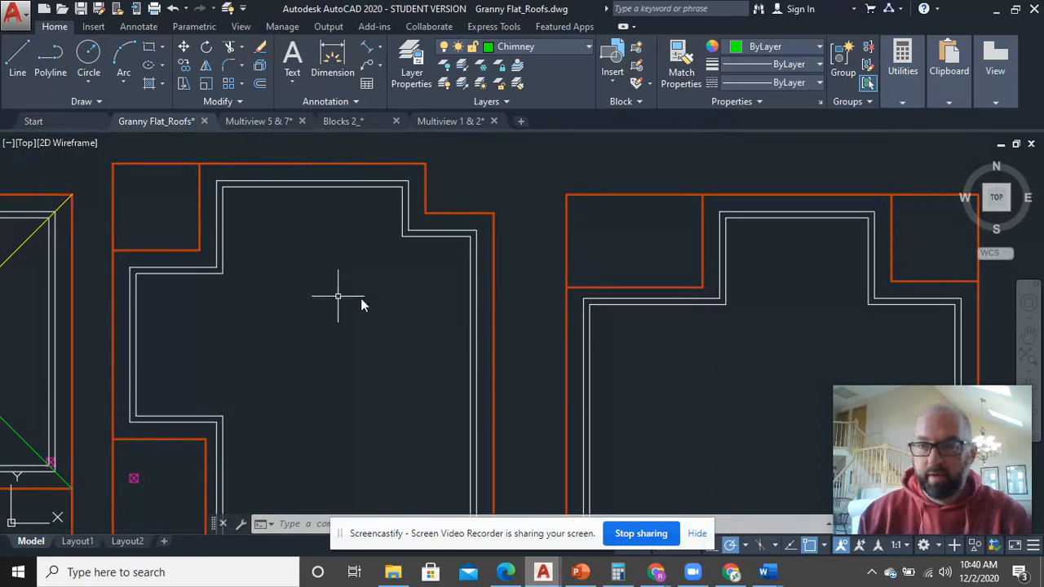
pyautogui.scroll(-5, 620, 362)
pyautogui.scroll(6, 629, 373)
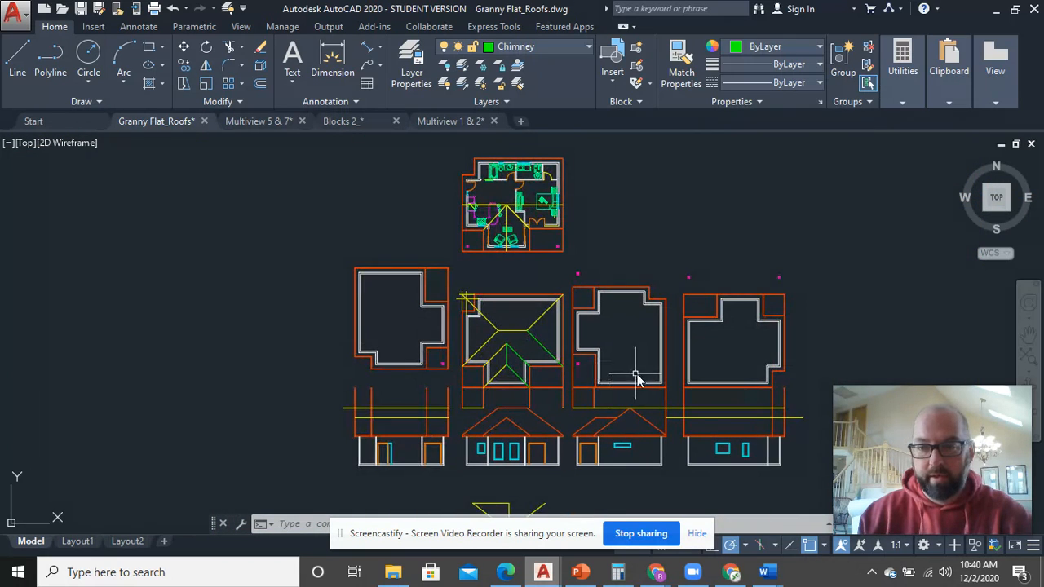
pyautogui.scroll(-4, 576, 383)
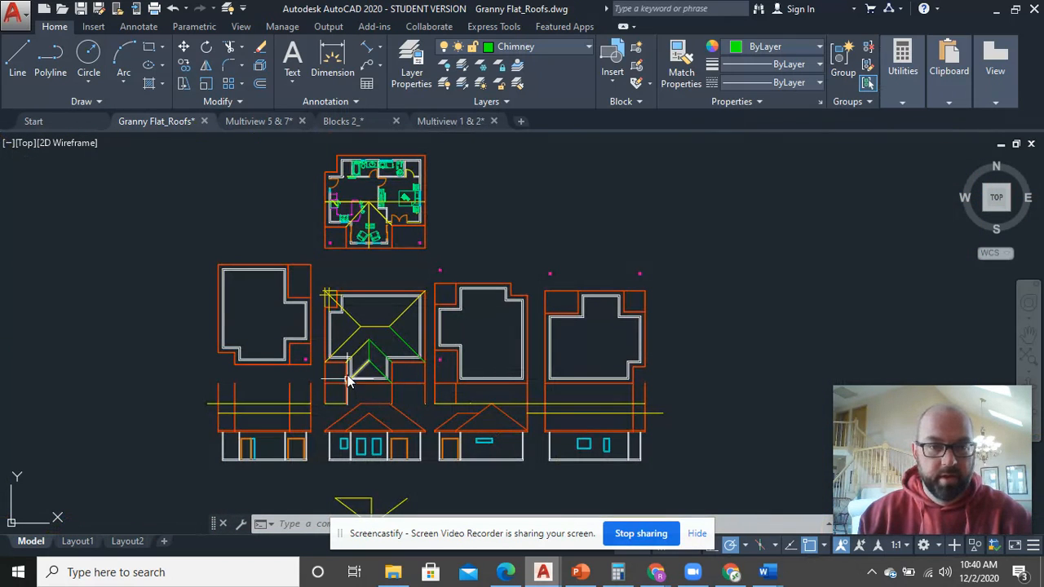
pyautogui.scroll(4, 397, 349)
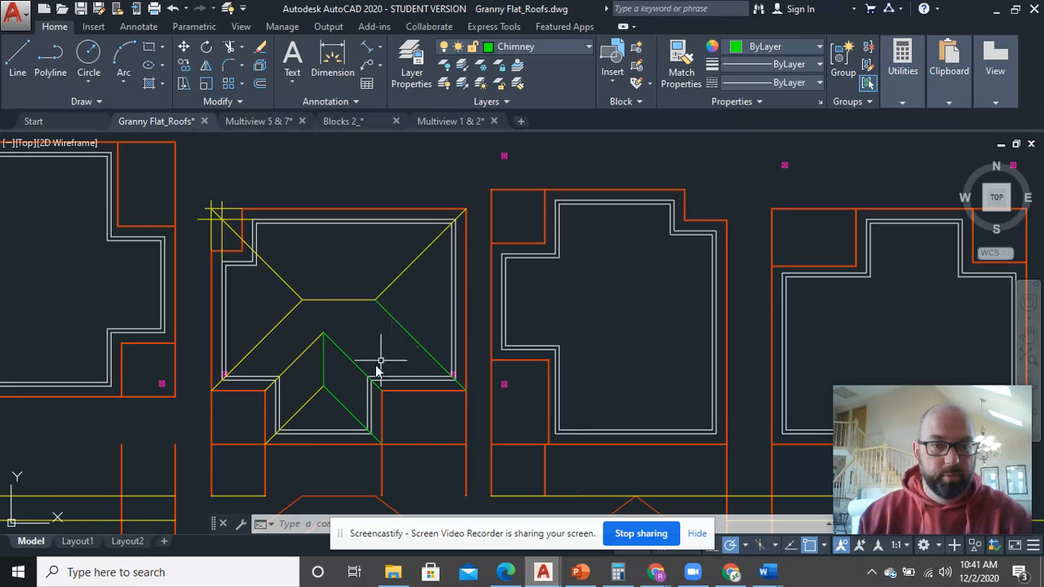
pyautogui.scroll(-2, 408, 343)
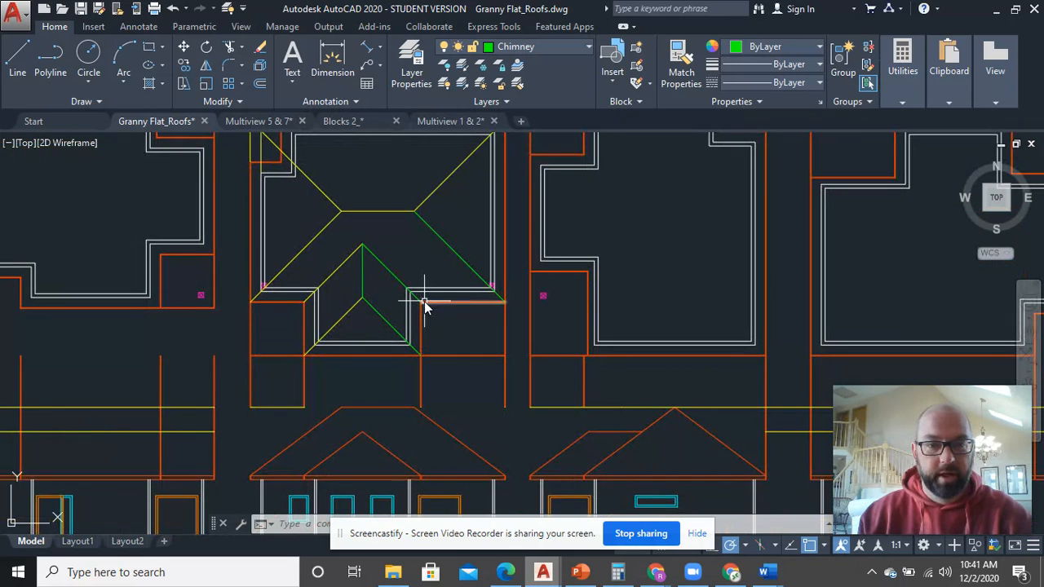
pyautogui.scroll(2, 430, 384)
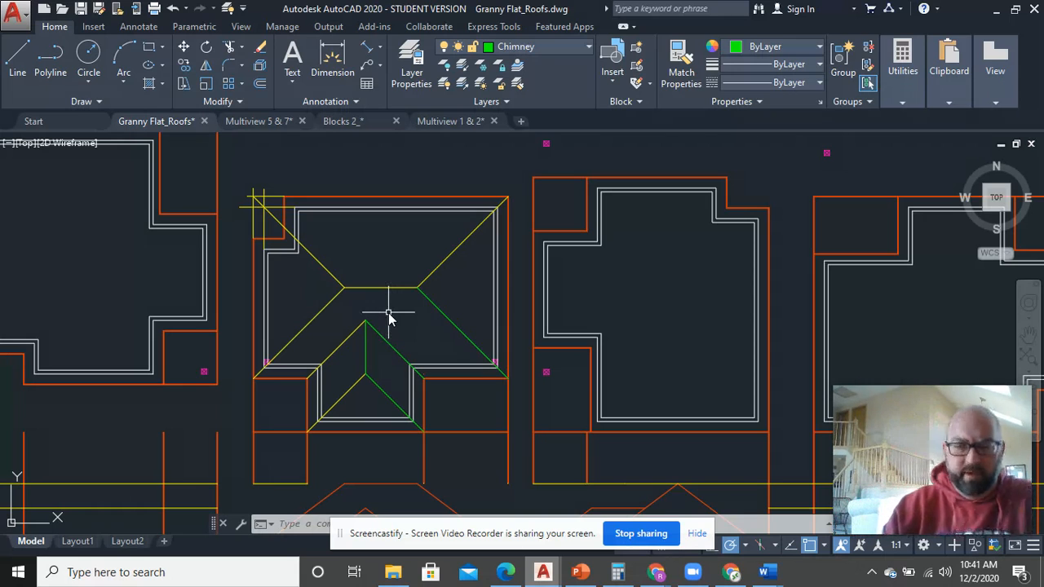
pyautogui.scroll(-4, 432, 342)
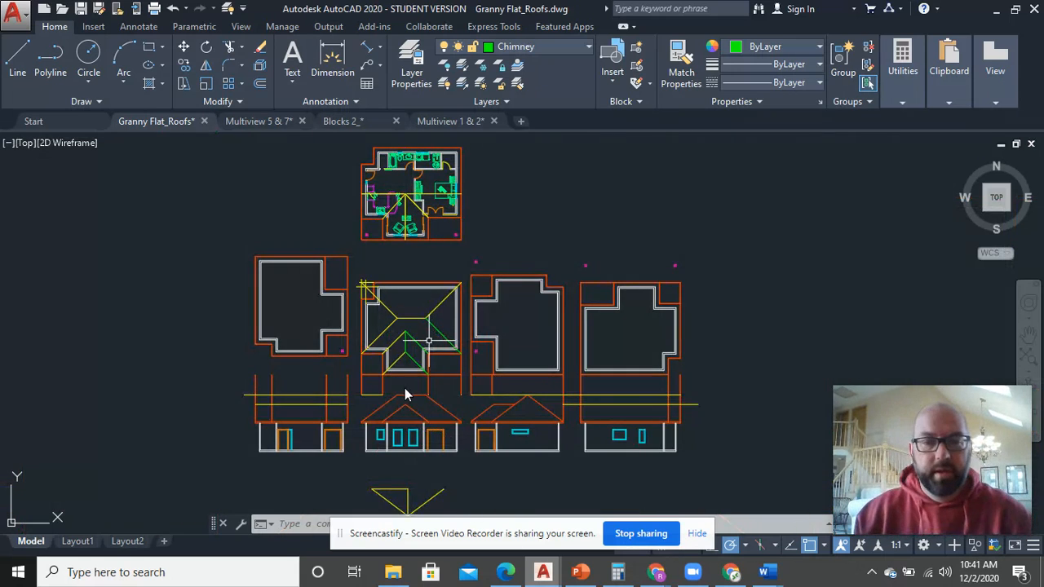
pyautogui.moveTo(408, 391); pyautogui.dragTo(435, 362, button='middle')
pyautogui.scroll(4, 424, 378)
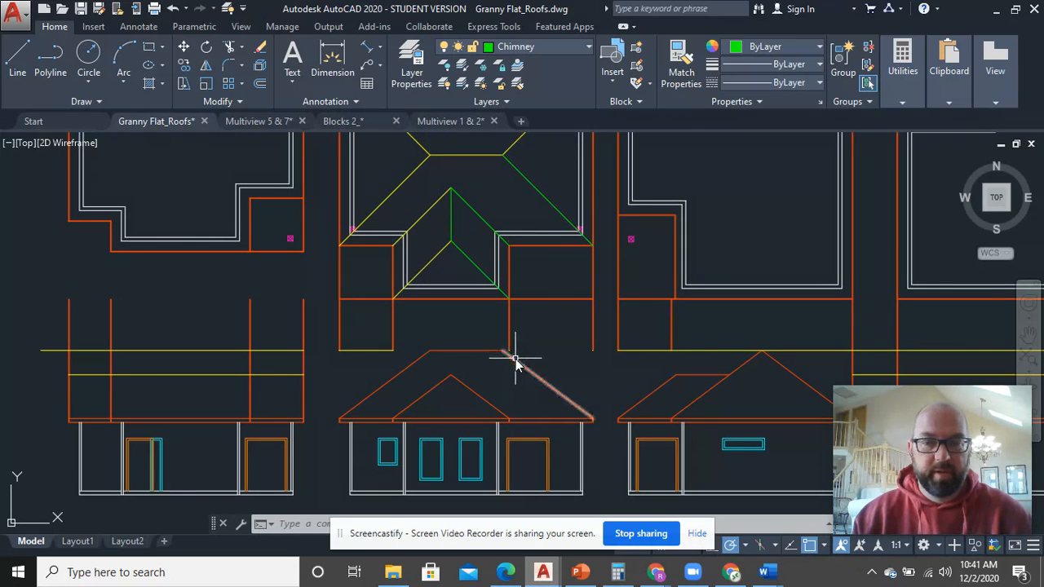
pyautogui.moveTo(575, 398); pyautogui.dragTo(399, 331, button='middle')
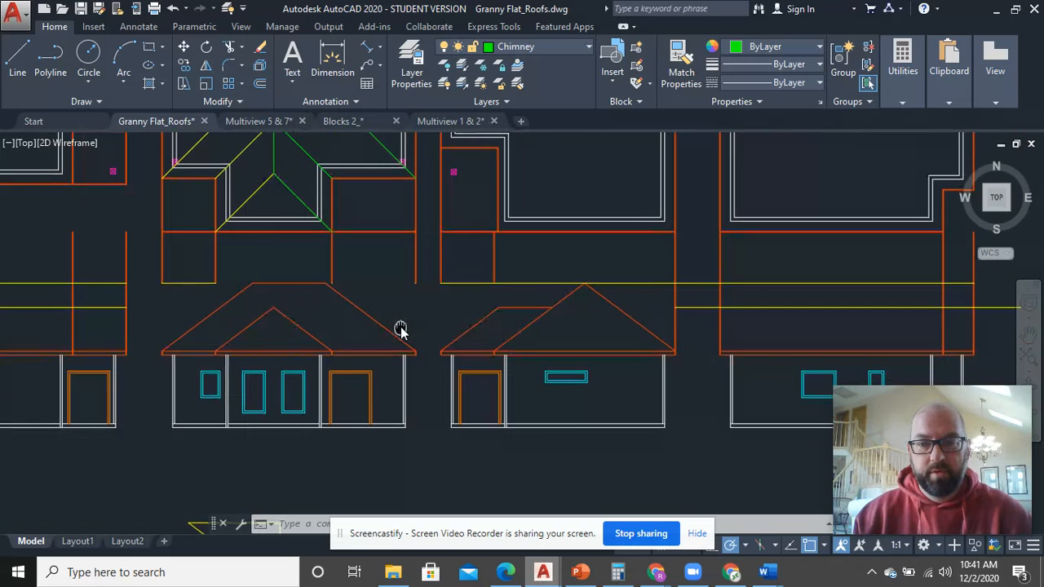
pyautogui.moveTo(579, 405)
pyautogui.mouseDown(button='middle')
pyautogui.moveTo(588, 396)
pyautogui.moveTo(661, 422)
pyautogui.mouseUp(button='middle')
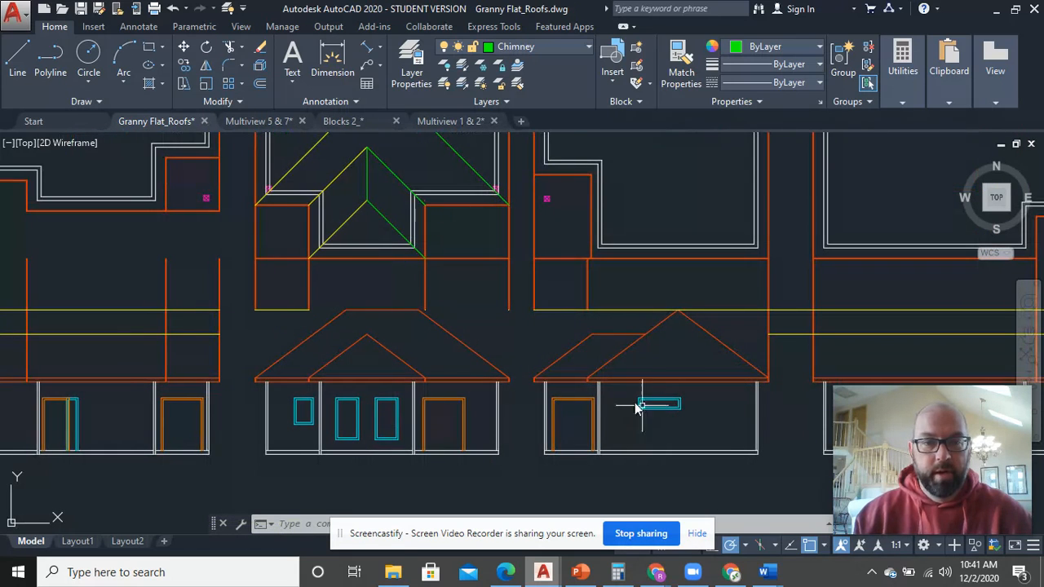
pyautogui.moveTo(509, 412)
pyautogui.mouseDown(button='middle')
pyautogui.moveTo(699, 431)
pyautogui.moveTo(459, 412)
pyautogui.moveTo(725, 422)
pyautogui.moveTo(634, 429)
pyautogui.mouseUp(button='middle')
pyautogui.scroll(-2, 633, 431)
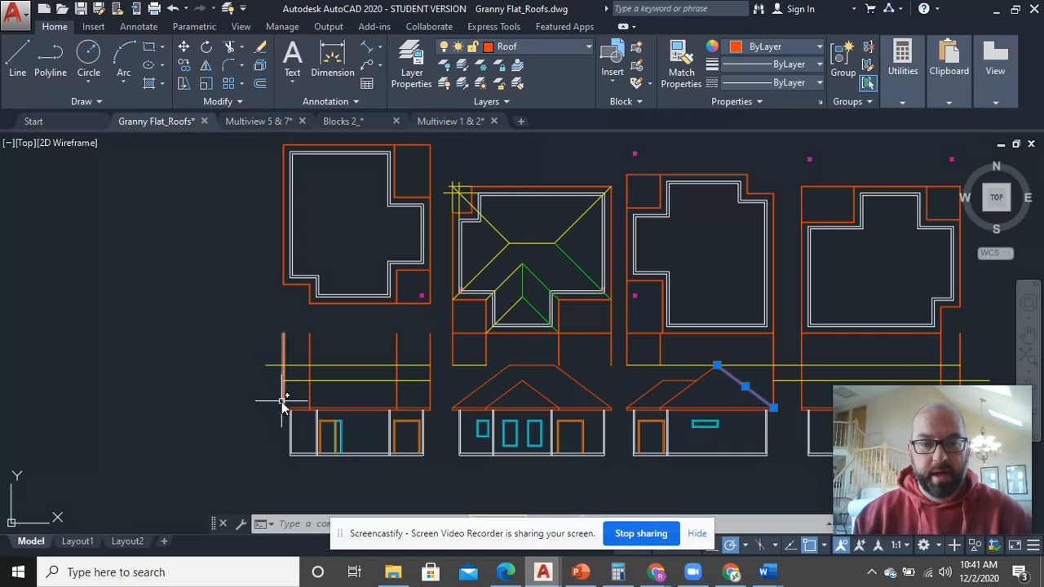
pyautogui.press('Escape')
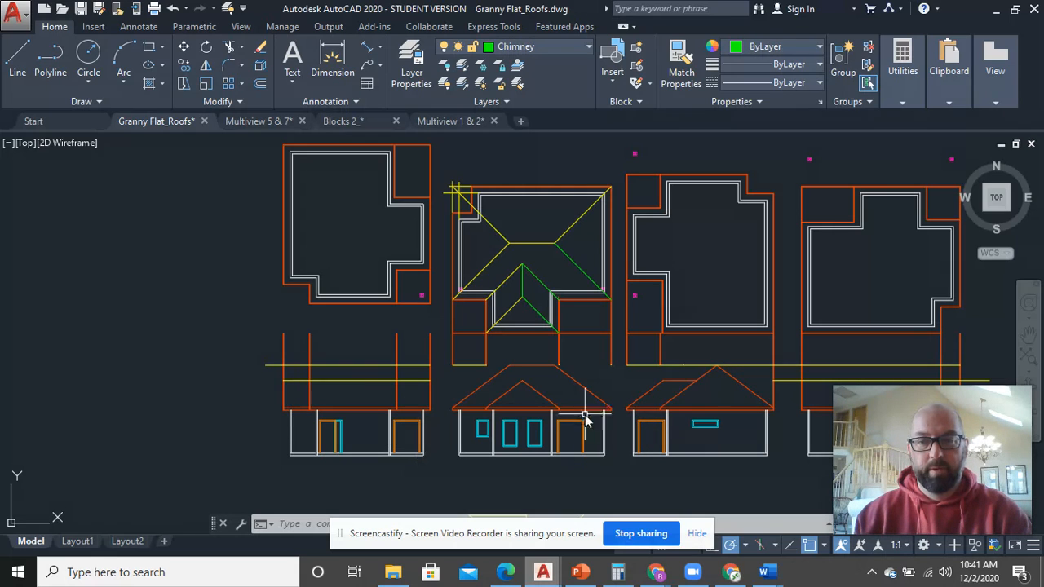
# Step: Copy the main roof's two sloping lines from the right side elevation to the left side elevation, placing them on its outer eave corner
pyautogui.scroll(4, 700, 405)
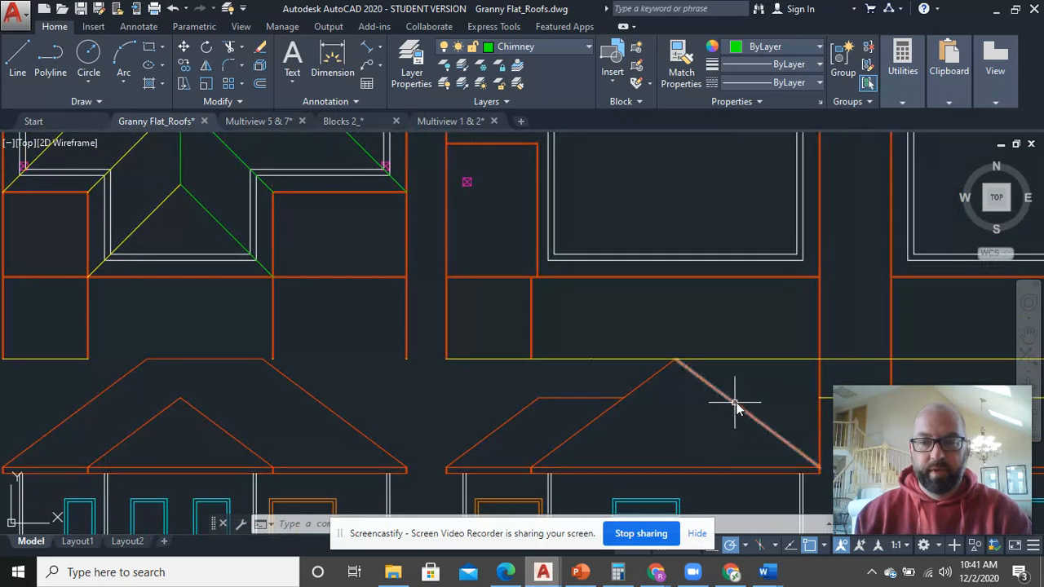
pyautogui.click(745, 397)
pyautogui.click(644, 368)
pyautogui.rightClick(643, 371)
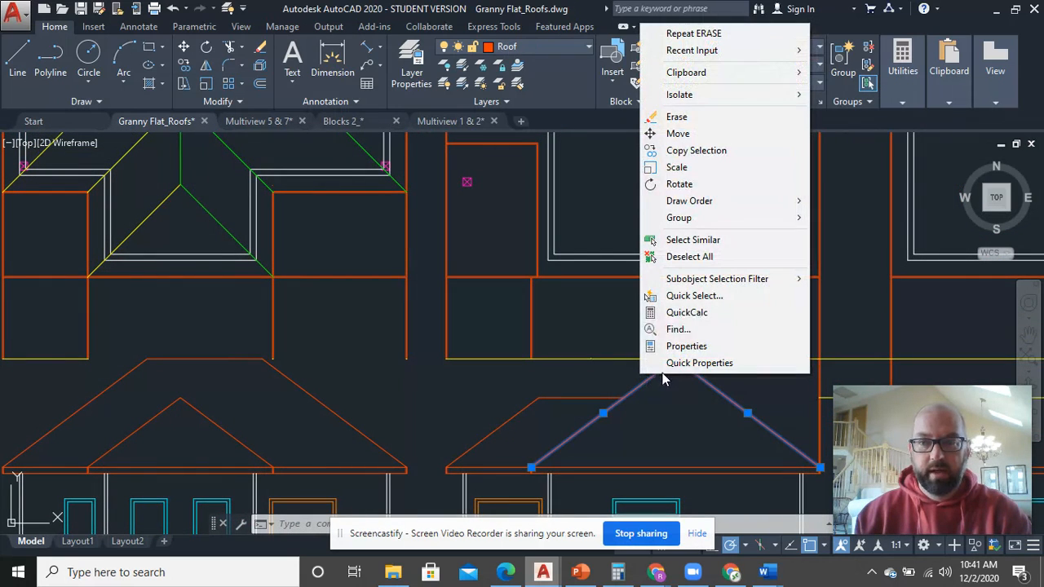
pyautogui.click(708, 151)
pyautogui.scroll(4, 522, 469)
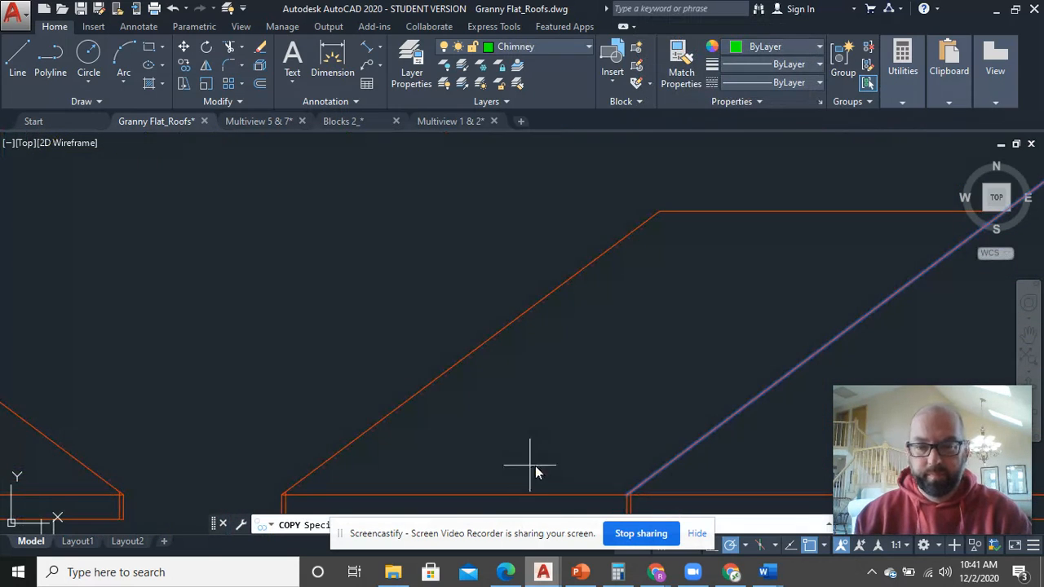
pyautogui.click(623, 492)
pyautogui.scroll(-6, 536, 432)
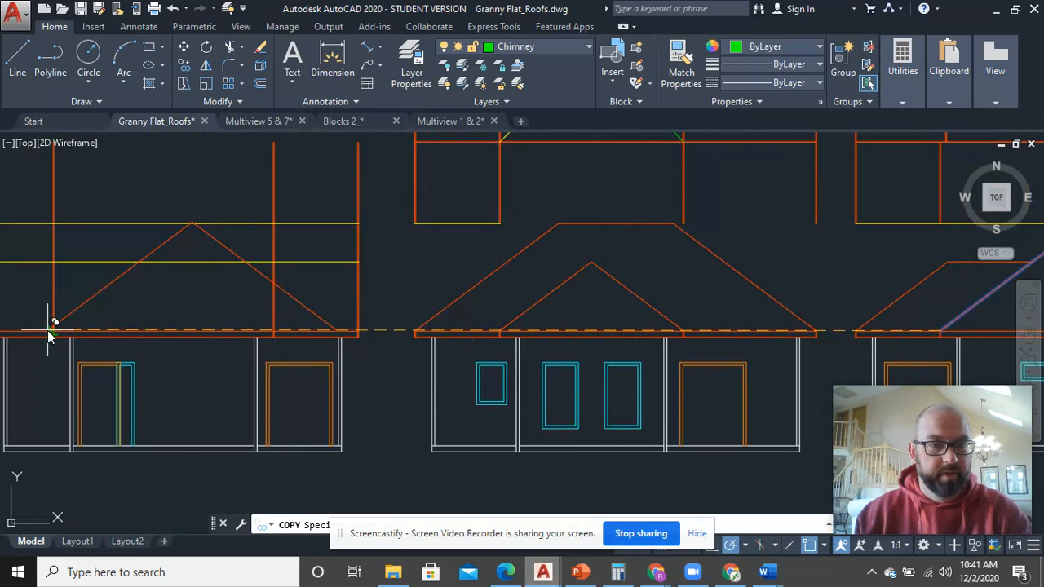
pyautogui.scroll(4, 53, 334)
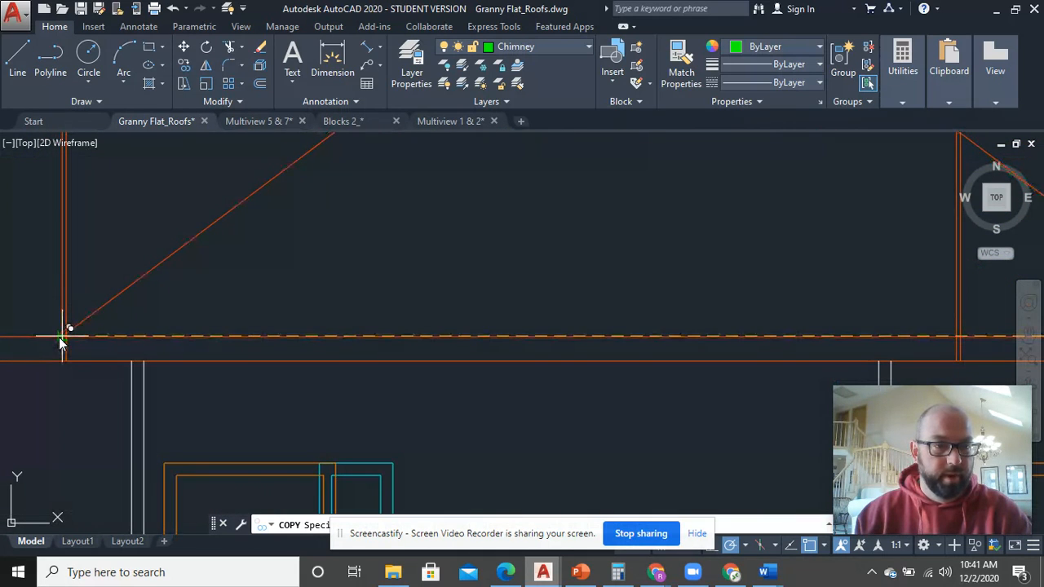
pyautogui.scroll(-3, 61, 343)
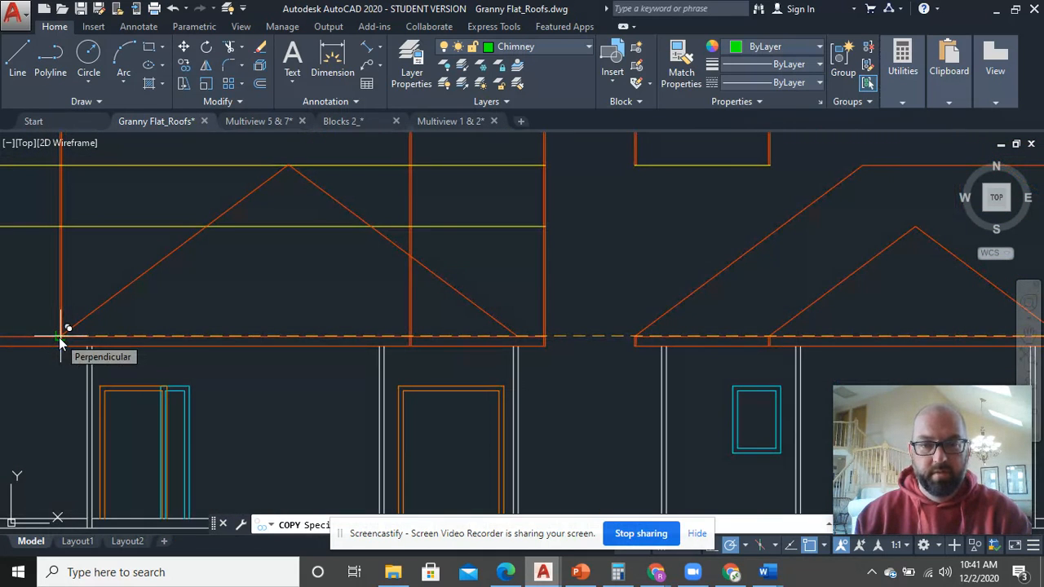
pyautogui.moveTo(61, 343); pyautogui.dragTo(247, 327, button='middle')
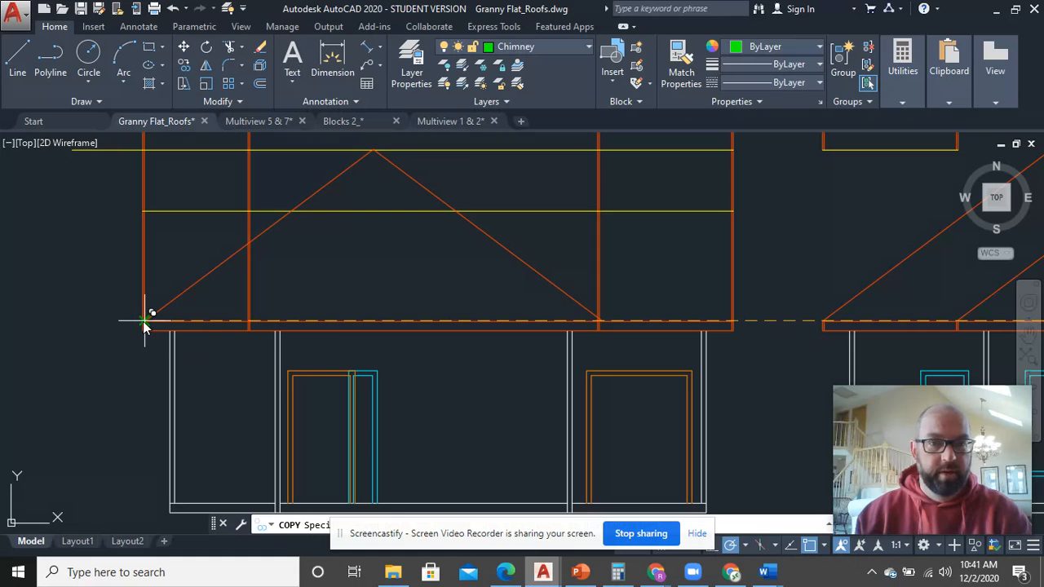
pyautogui.scroll(5, 143, 324)
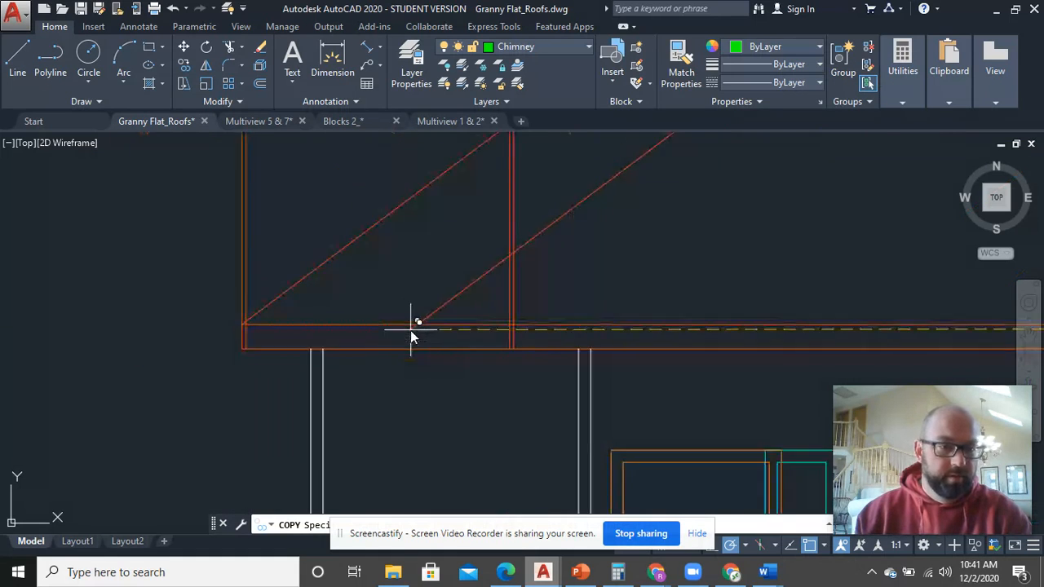
pyautogui.scroll(-4, 412, 326)
pyautogui.rightClick(788, 317)
pyautogui.click(804, 323)
pyautogui.scroll(4, 508, 361)
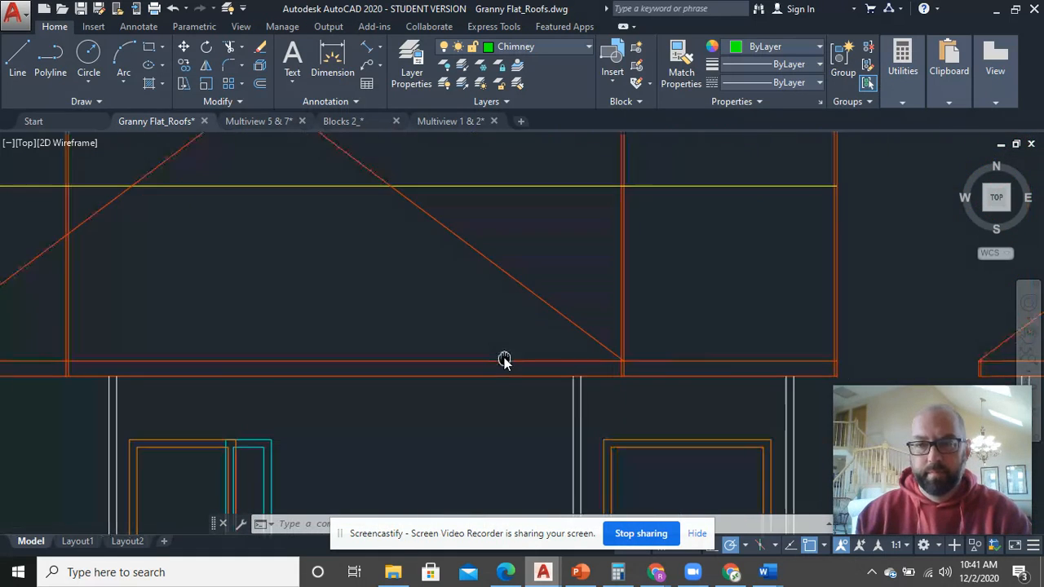
pyautogui.scroll(2, 590, 367)
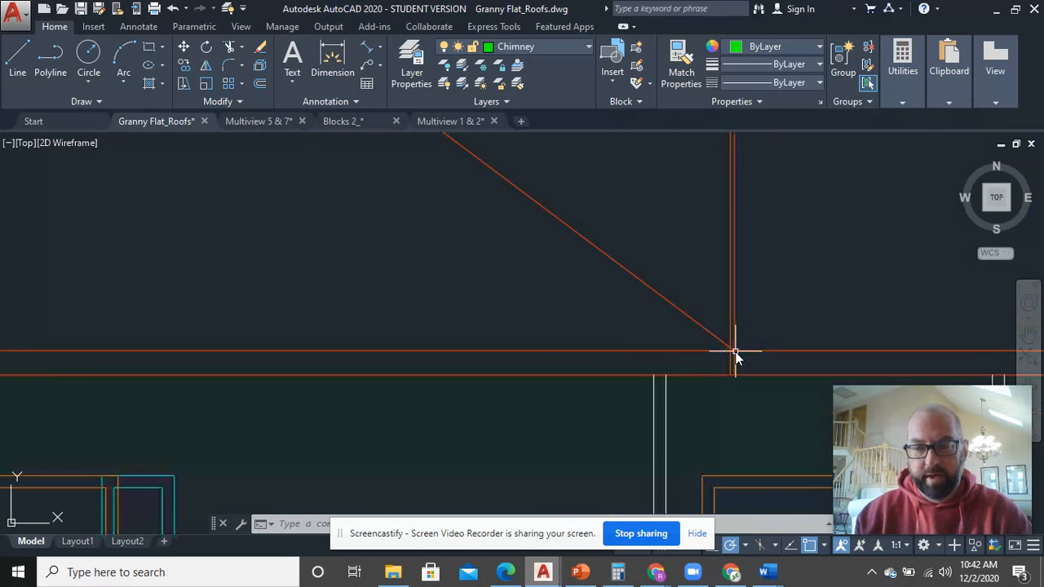
# Step: Mirror the right side elevation's lower wing slope and short ridge about a vertical line beside the front elevation, keeping the originals
pyautogui.scroll(-3, 737, 357)
pyautogui.moveTo(785, 350); pyautogui.dragTo(484, 340, button='middle')
pyautogui.scroll(-2, 583, 338)
pyautogui.scroll(-1, 786, 343)
pyautogui.moveTo(786, 343); pyautogui.dragTo(606, 354, button='middle')
pyautogui.click(755, 338)
pyautogui.click(725, 310)
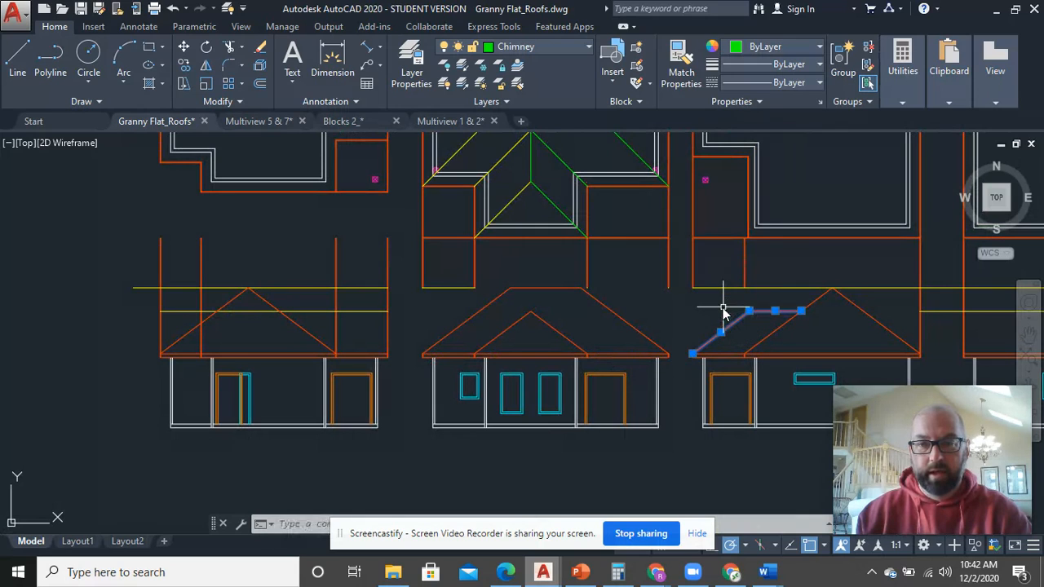
pyautogui.click(206, 67)
pyautogui.click(678, 298)
pyautogui.click(678, 319)
pyautogui.press('Return')
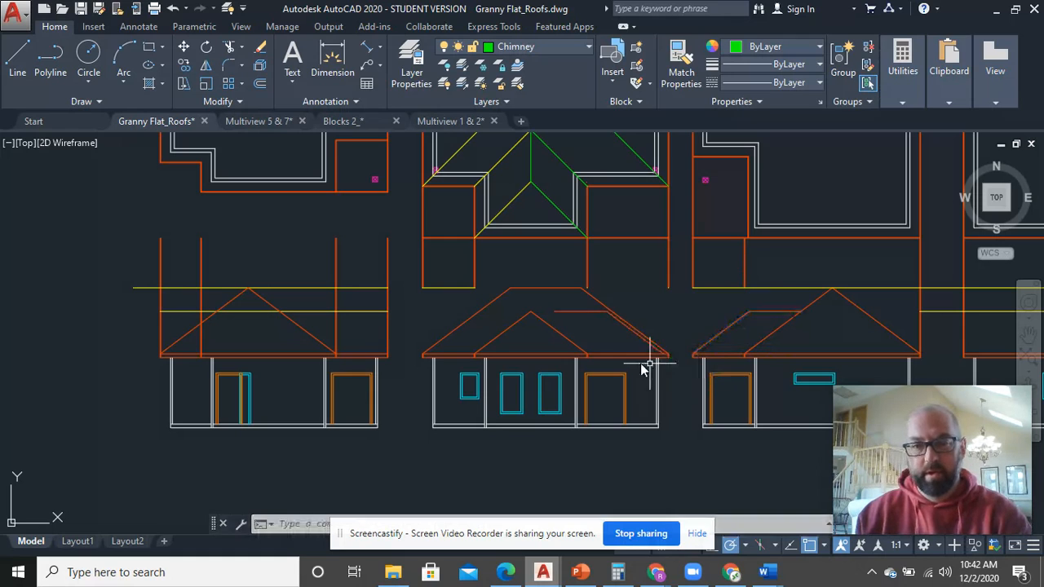
# Step: Copy the mirrored wing ridge and slope from the slope's lower end to the left side elevation's eave corner nearest the front elevation
pyautogui.scroll(4, 597, 358)
pyautogui.moveTo(600, 330); pyautogui.dragTo(600, 358, button='middle')
pyautogui.click(625, 293)
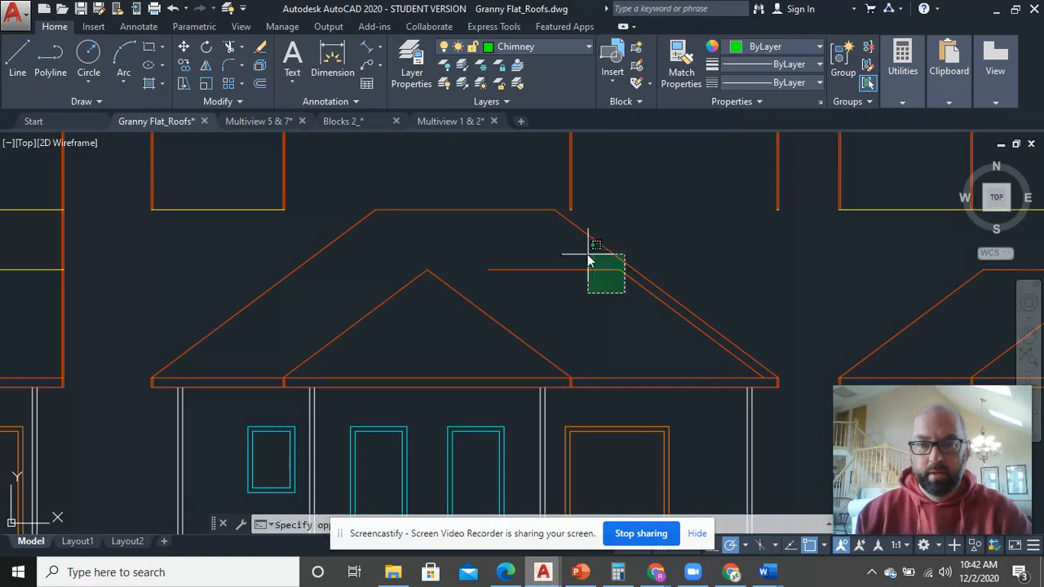
pyautogui.click(587, 269)
pyautogui.rightClick(666, 228)
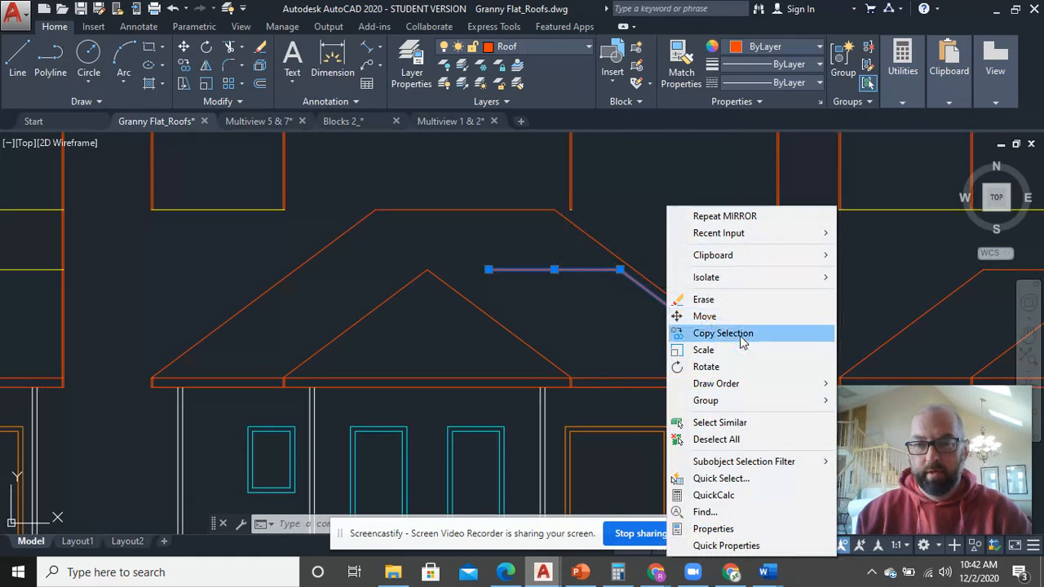
pyautogui.click(740, 335)
pyautogui.scroll(5, 759, 360)
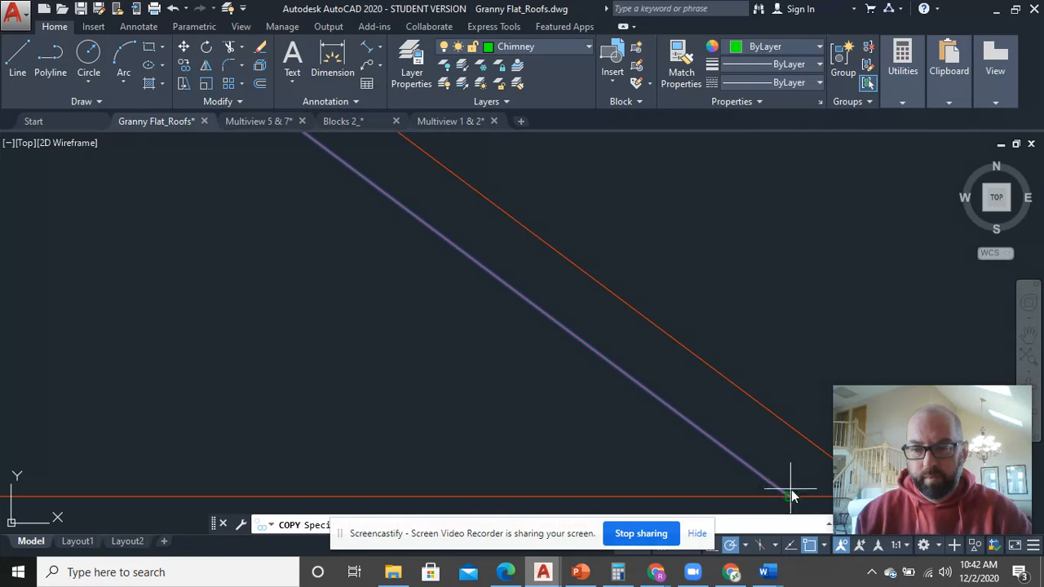
pyautogui.click(790, 496)
pyautogui.scroll(-5, 636, 368)
pyautogui.scroll(5, 571, 319)
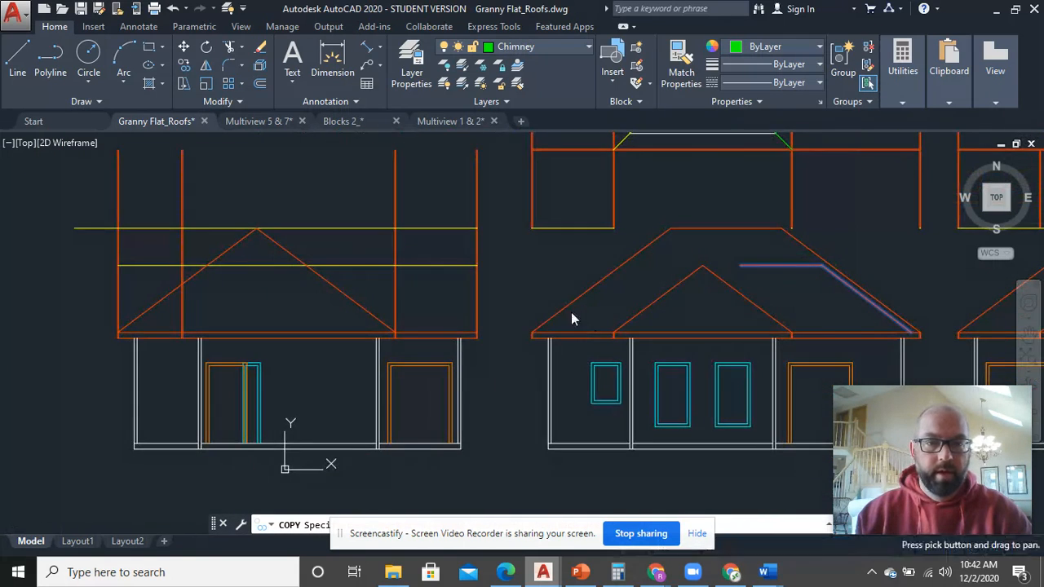
pyautogui.moveTo(310, 401); pyautogui.dragTo(392, 350, button='middle')
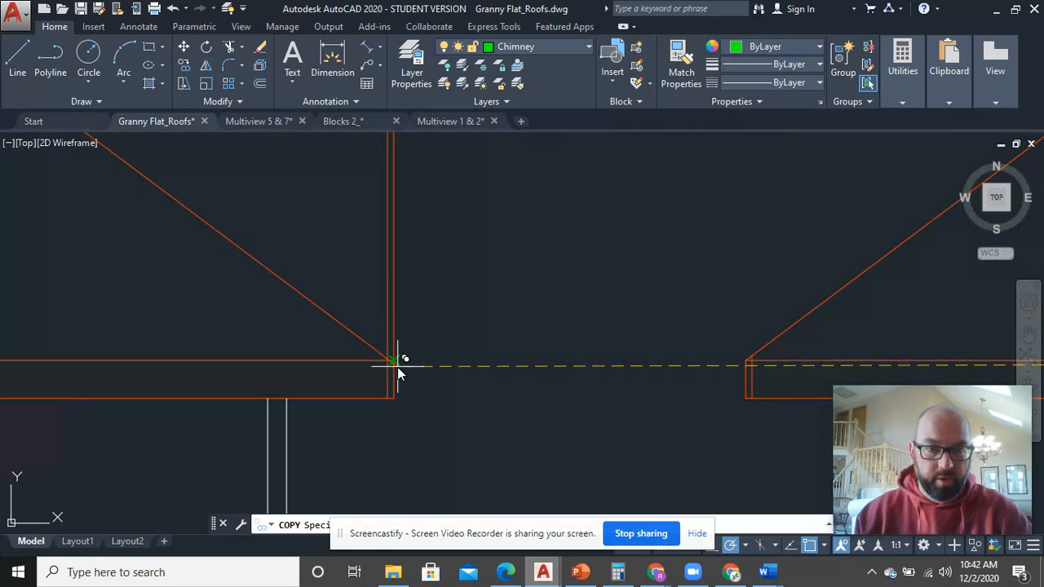
pyautogui.click(397, 367)
pyautogui.scroll(-4, 499, 296)
pyautogui.rightClick(558, 269)
pyautogui.click(589, 275)
# Step: Trim the left side elevation's horizontal ridge lines and vertical eave projections on the wing side where they extend beyond the roof outline
pyautogui.scroll(2, 519, 304)
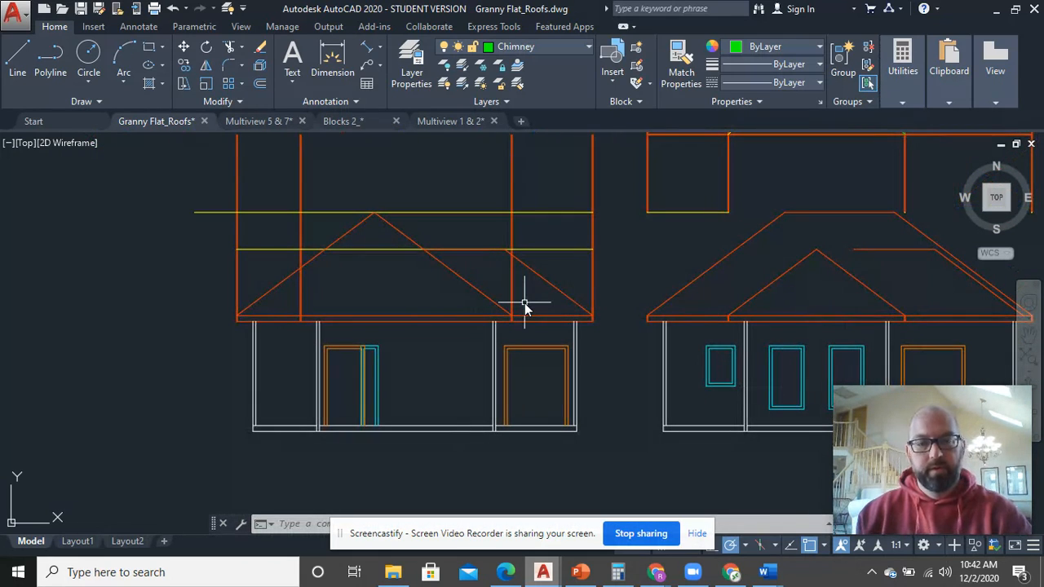
pyautogui.write('t')
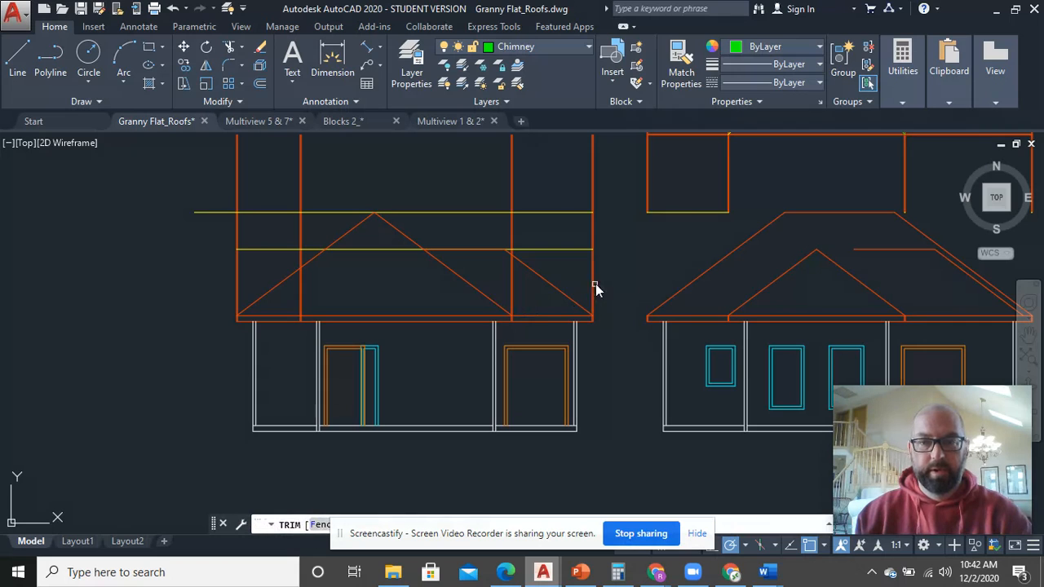
pyautogui.click(607, 279)
pyautogui.click(570, 206)
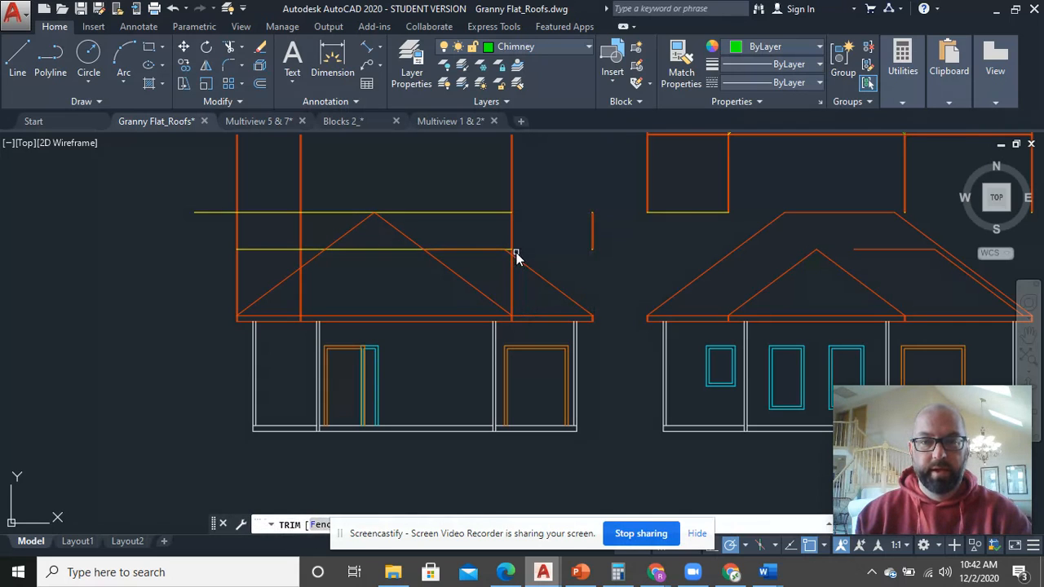
pyautogui.scroll(4, 515, 257)
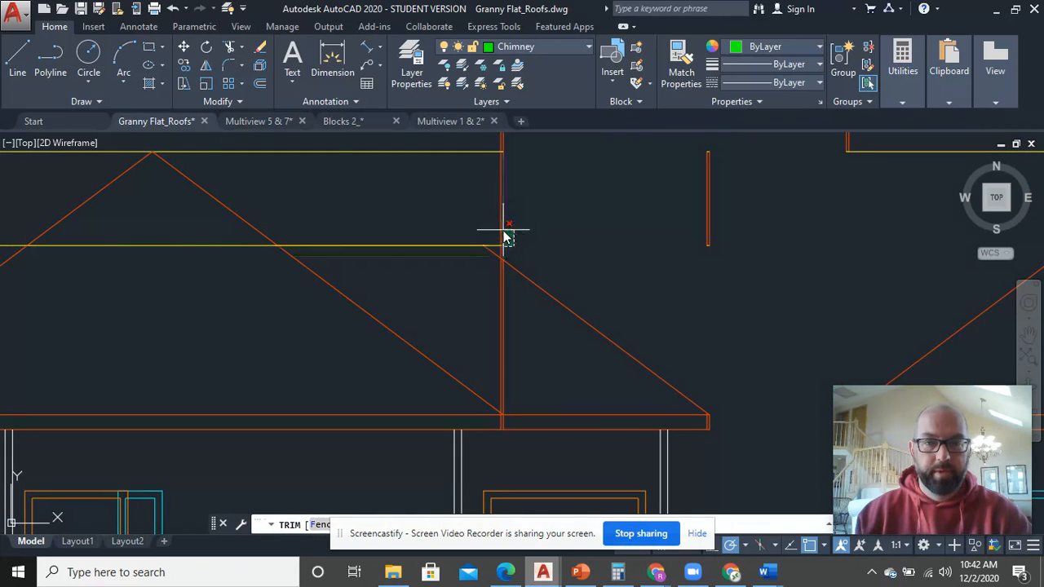
pyautogui.click(500, 223)
pyautogui.scroll(-4, 501, 223)
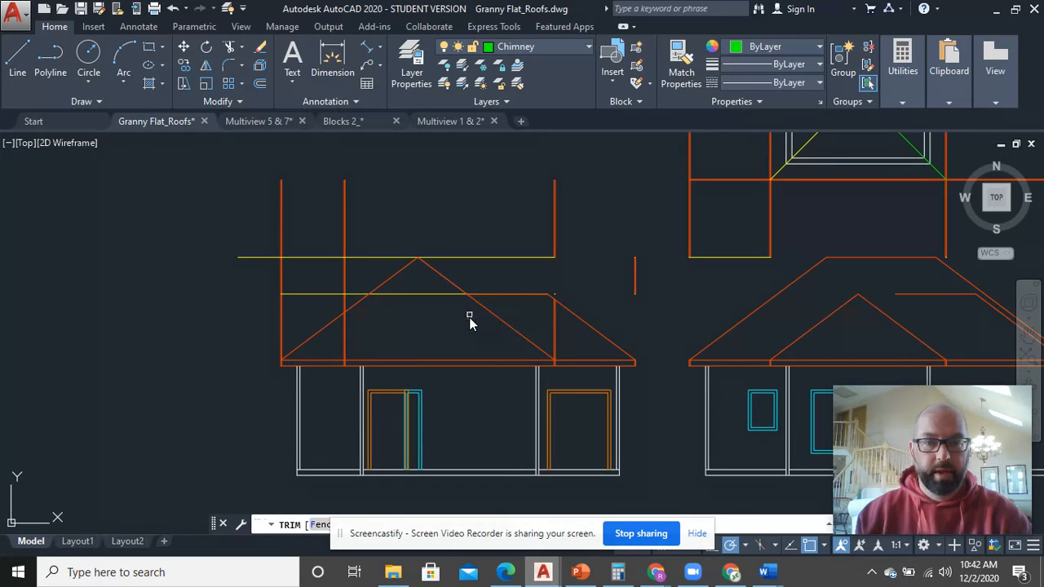
# Step: Trim the left side elevation's lower ridge line inside the main roof and the two outer vertical projections above the main slope
pyautogui.scroll(-4, 484, 329)
pyautogui.scroll(2, 483, 329)
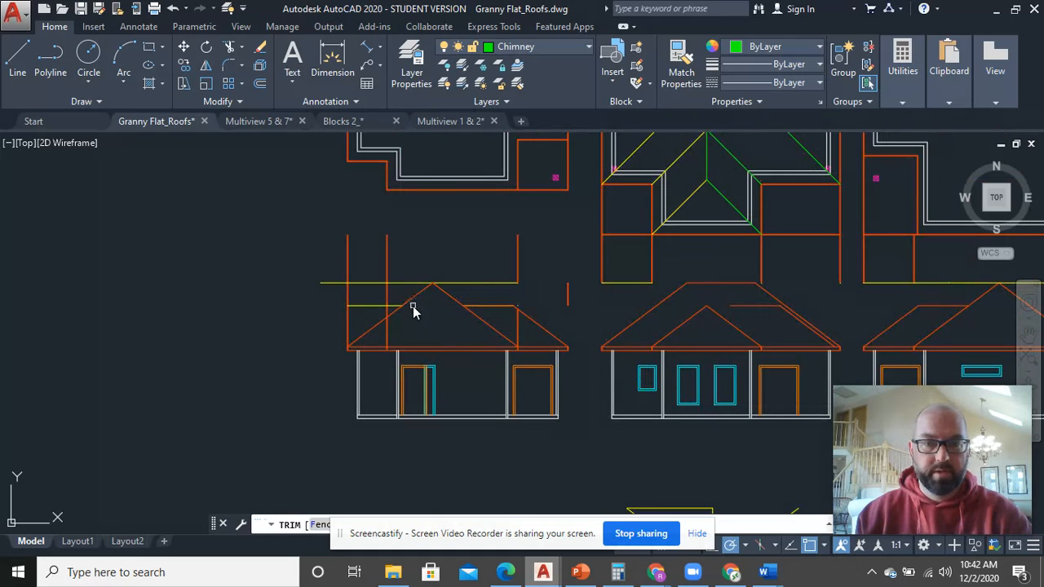
pyautogui.scroll(4, 413, 310)
pyautogui.moveTo(326, 322); pyautogui.dragTo(63, 242)
pyautogui.scroll(-3, 73, 240)
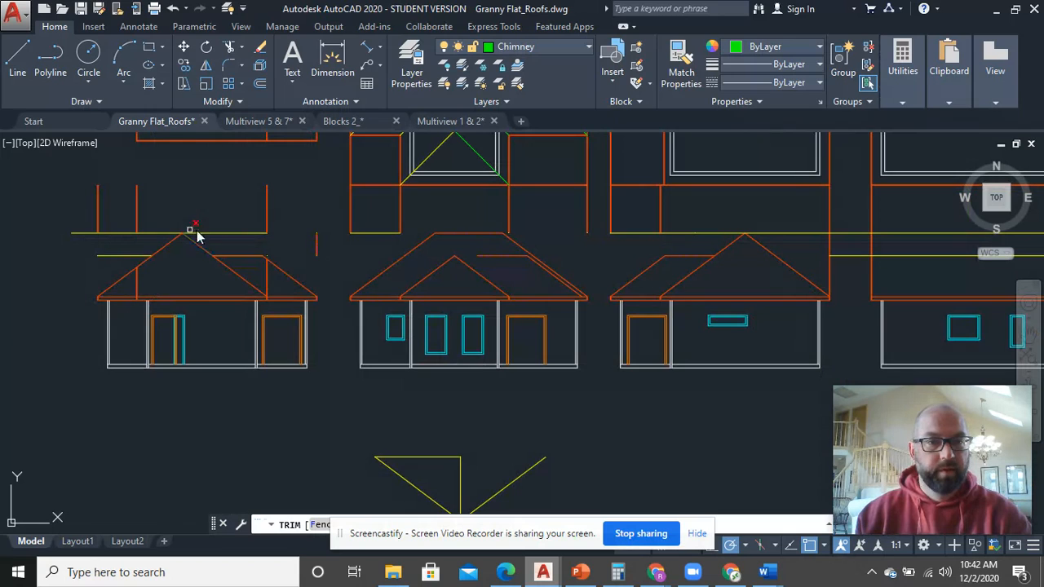
pyautogui.rightClick(306, 263)
pyautogui.click(327, 265)
pyautogui.click(246, 243)
pyautogui.click(285, 270)
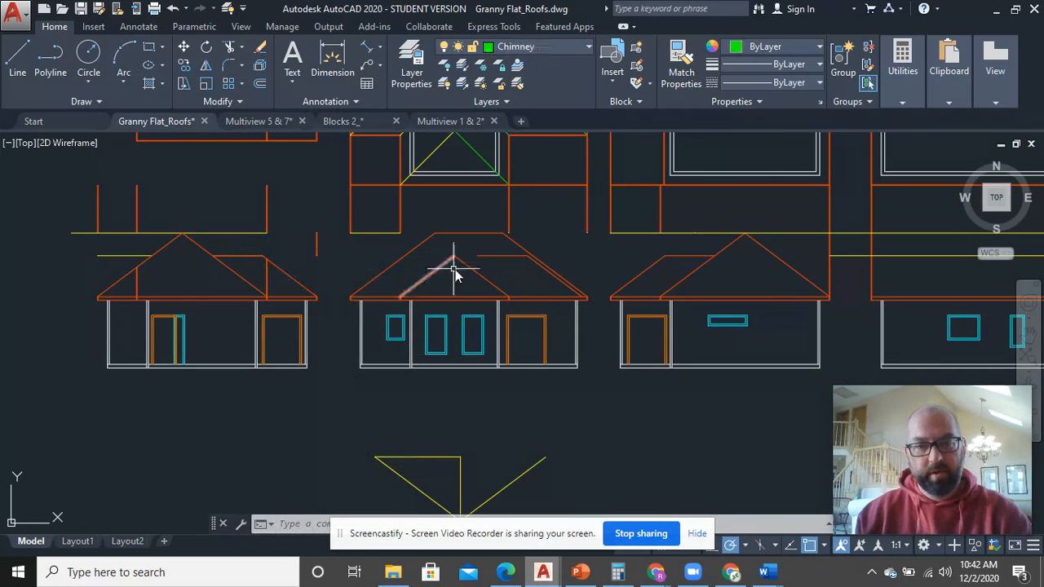
# Step: Examine the front elevation's wing ridge and slope against the main roof and the adjacent right side elevation
pyautogui.scroll(2, 555, 283)
pyautogui.scroll(2, 618, 253)
pyautogui.moveTo(618, 252); pyautogui.dragTo(509, 345, button='middle')
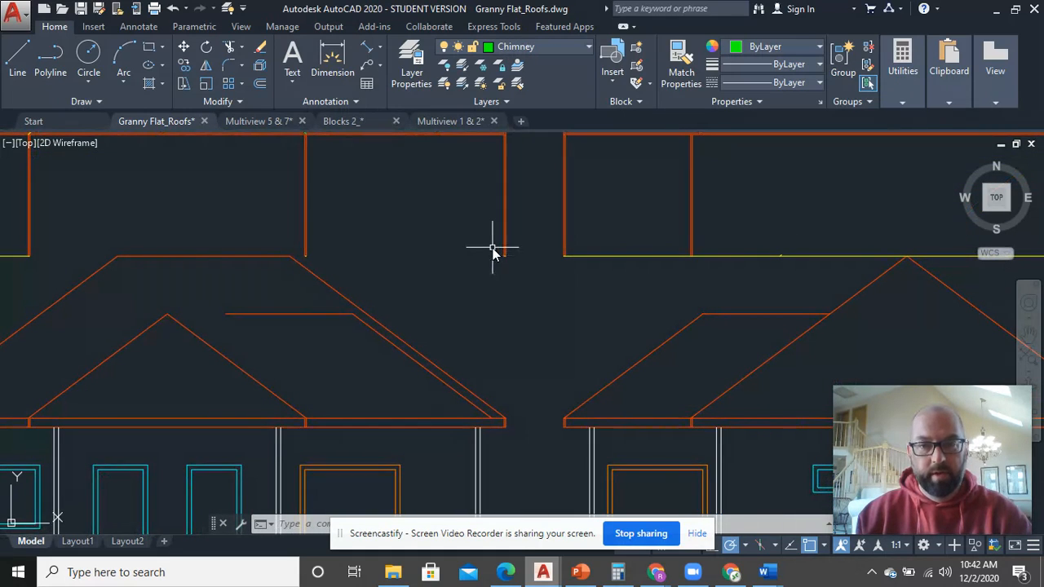
pyautogui.scroll(-5, 527, 283)
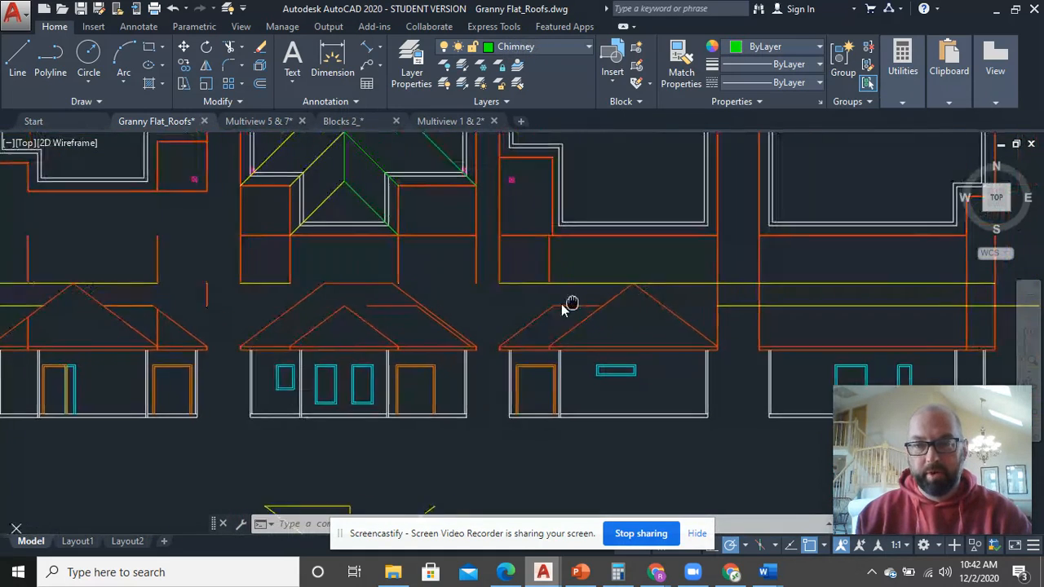
pyautogui.scroll(4, 399, 327)
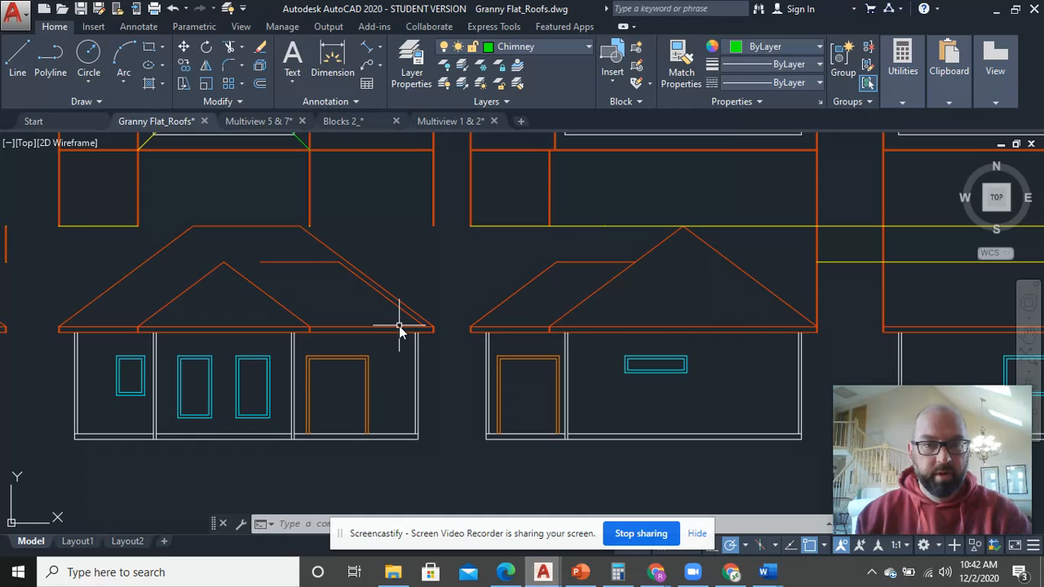
pyautogui.click(307, 222)
pyautogui.press('Escape')
# Step: Erase the leftover vertical projection segment between the left side elevation and the front elevation
pyautogui.scroll(-2, 334, 258)
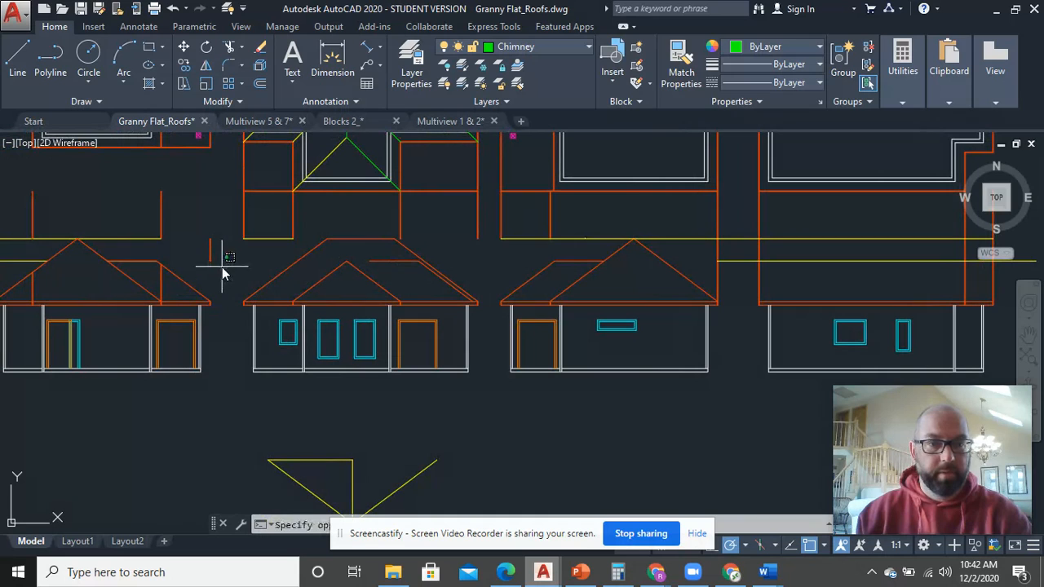
pyautogui.click(205, 226)
pyautogui.write('e')
pyautogui.press('Return')
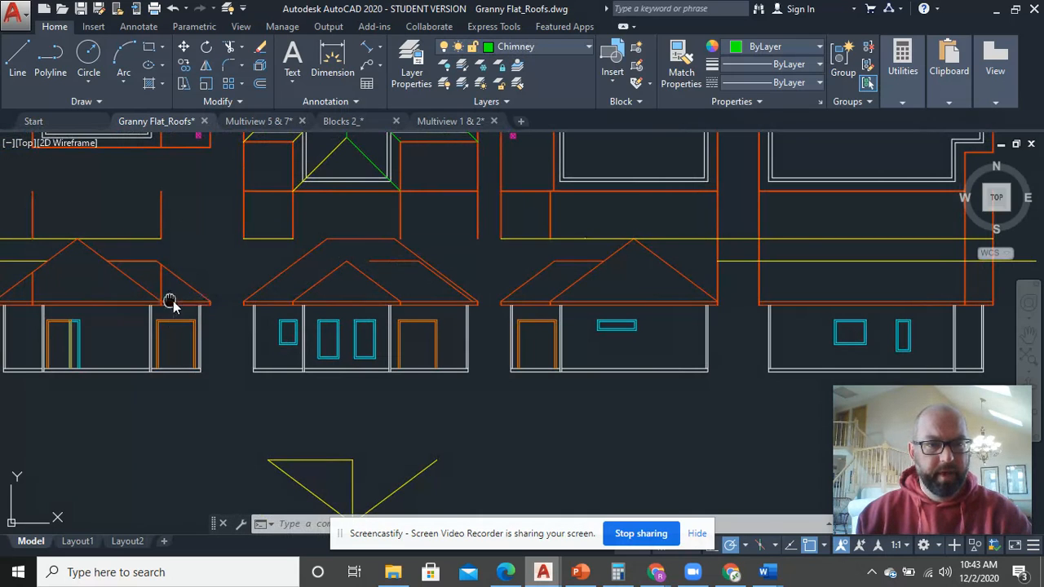
# Step: Trim the vertical projection lines inside the left side elevation's wing roof, between the eave and the wing slope
pyautogui.scroll(3, 258, 310)
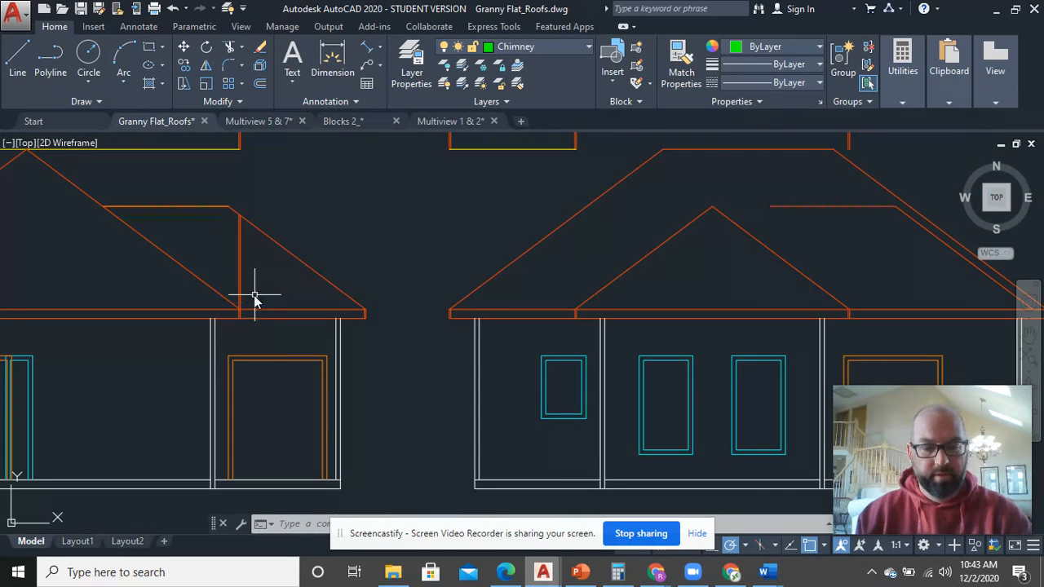
pyautogui.write('tr')
pyautogui.press('Return')
pyautogui.press('Return')
pyautogui.click(239, 261)
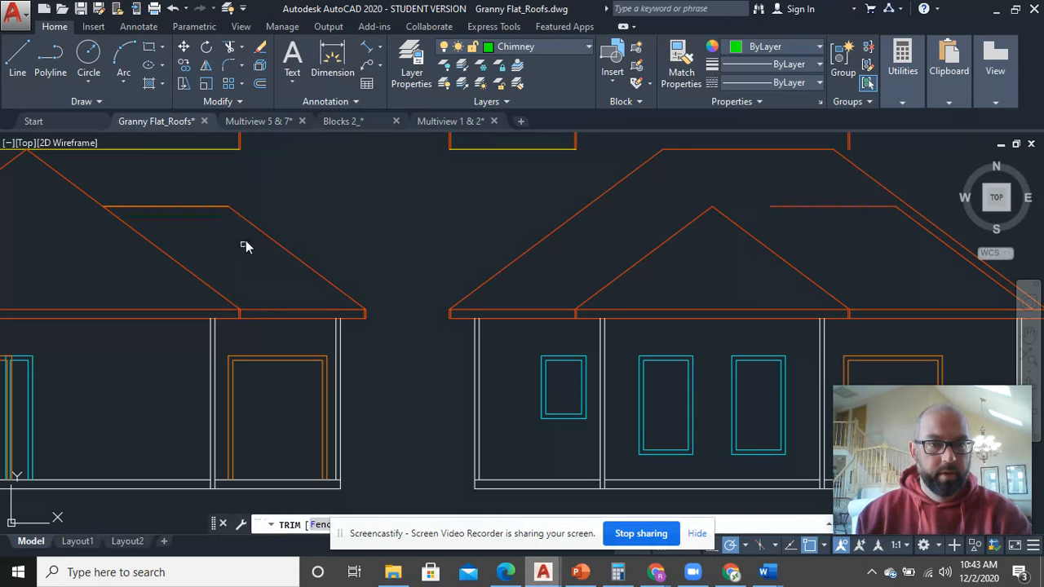
pyautogui.rightClick(264, 219)
pyautogui.click(281, 226)
pyautogui.scroll(-4, 263, 334)
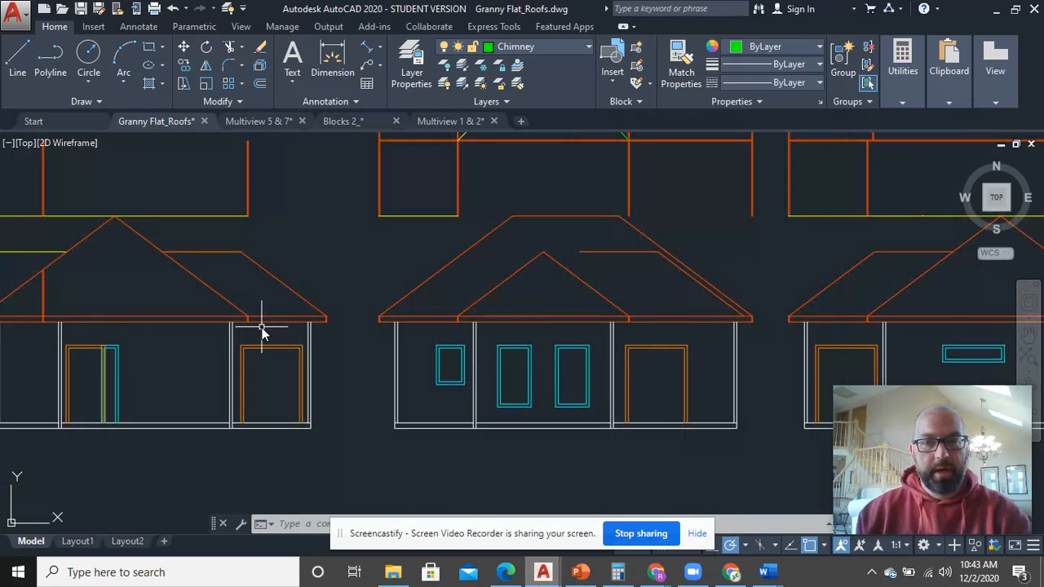
pyautogui.scroll(4, 502, 306)
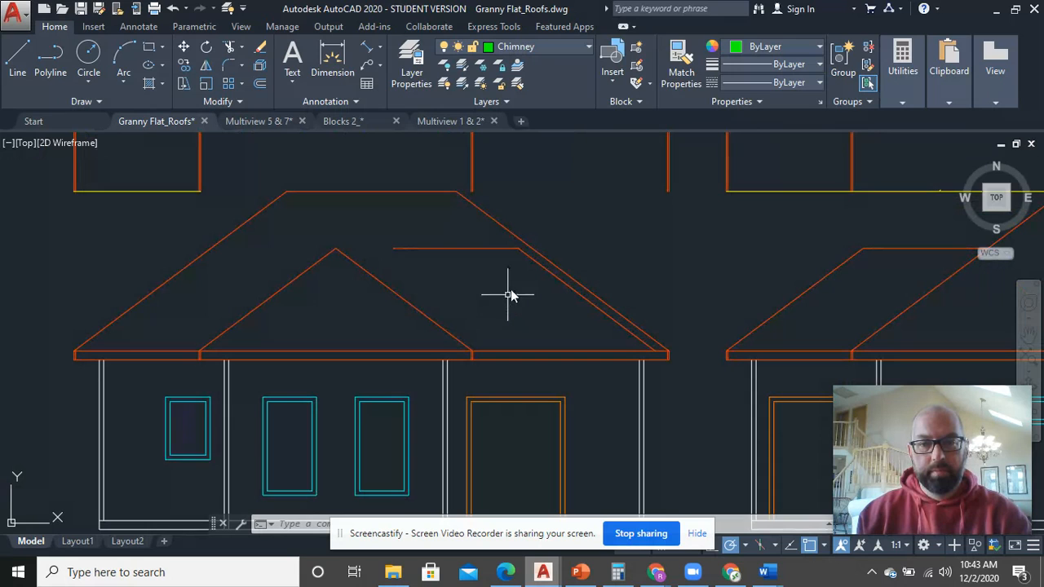
pyautogui.click(523, 253)
pyautogui.click(503, 248)
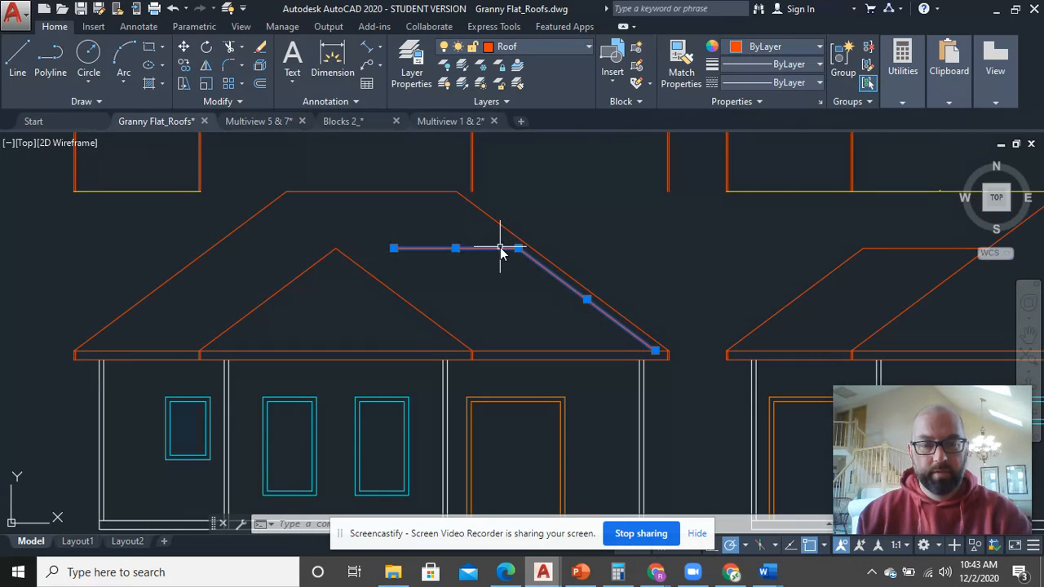
pyautogui.press('Escape')
# Step: Delete the leftover lower horizontal construction line crossing the outer slope of the left side elevation's main roof
pyautogui.scroll(-5, 497, 253)
pyautogui.moveTo(482, 280); pyautogui.dragTo(480, 320, button='middle')
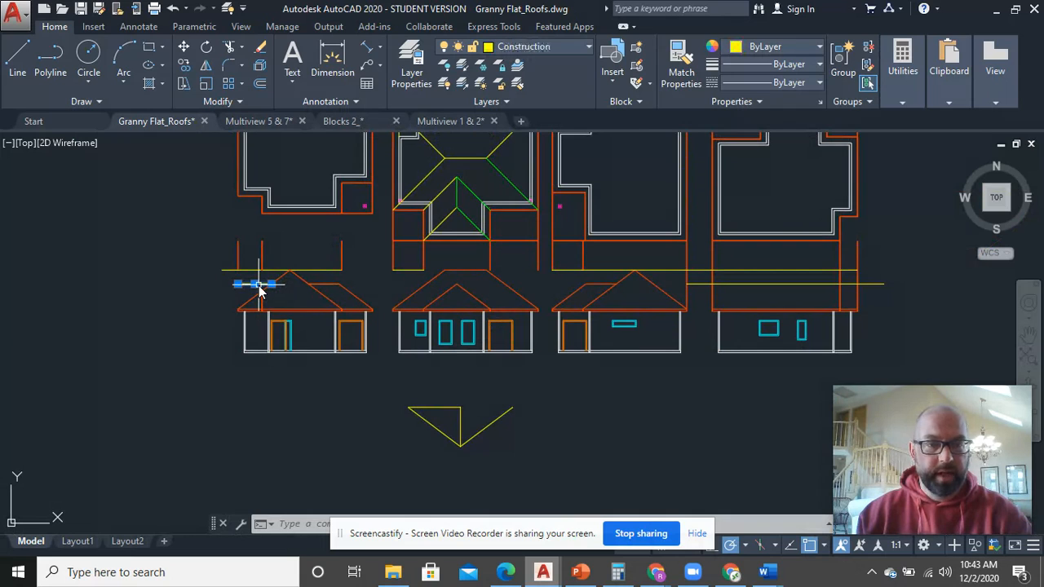
pyautogui.press('Delete')
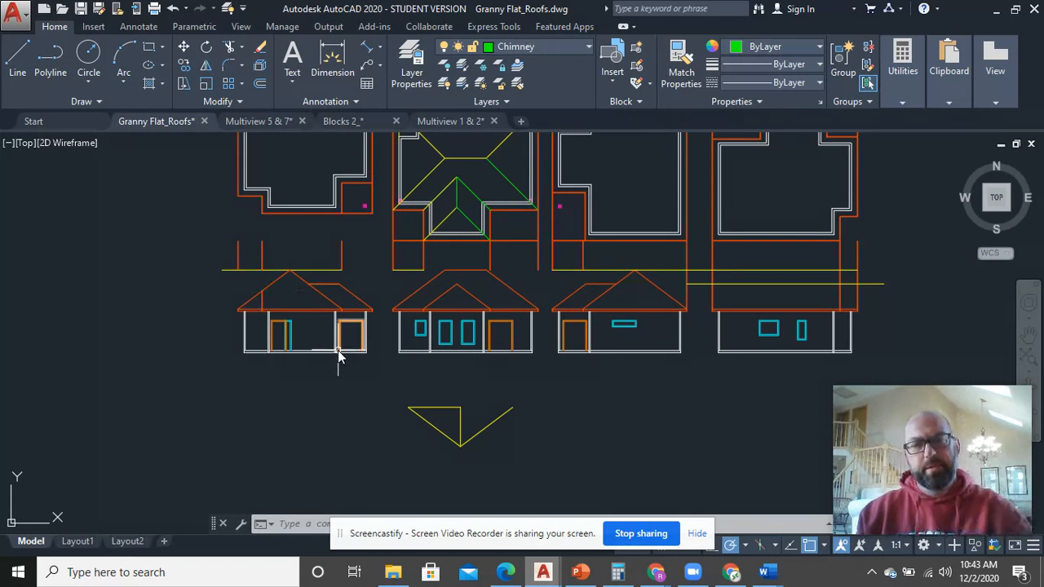
# Step: Examine the left side elevation's remaining vertical lines and the hip roof plan's corner construction lines, then the whole set of views
pyautogui.scroll(6, 275, 326)
pyautogui.moveTo(275, 326)
pyautogui.mouseDown(button='middle')
pyautogui.moveTo(269, 336)
pyautogui.moveTo(298, 366)
pyautogui.mouseUp(button='middle')
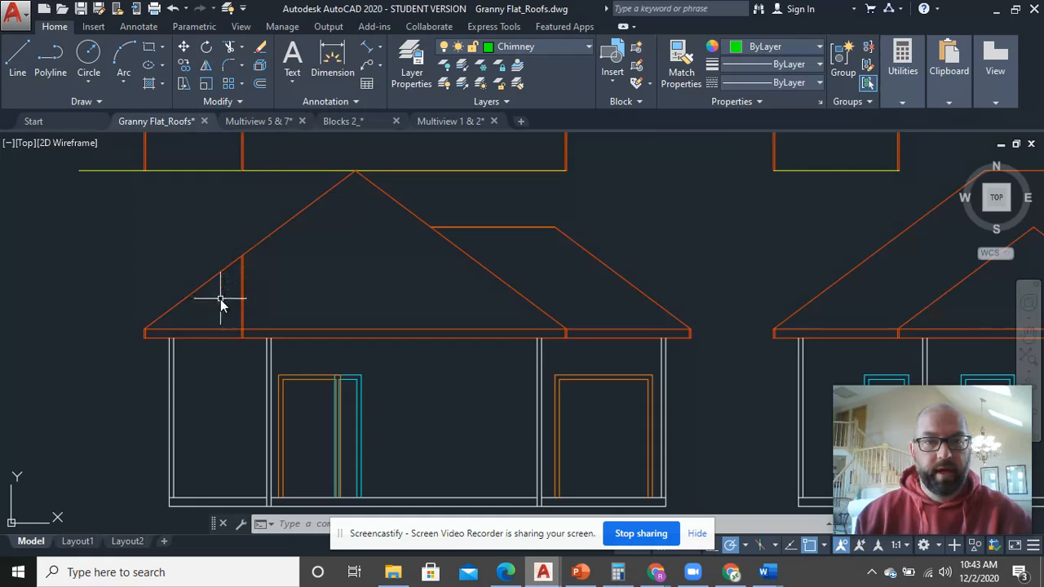
pyautogui.scroll(-6, 225, 300)
pyautogui.moveTo(320, 265); pyautogui.dragTo(324, 373, button='middle')
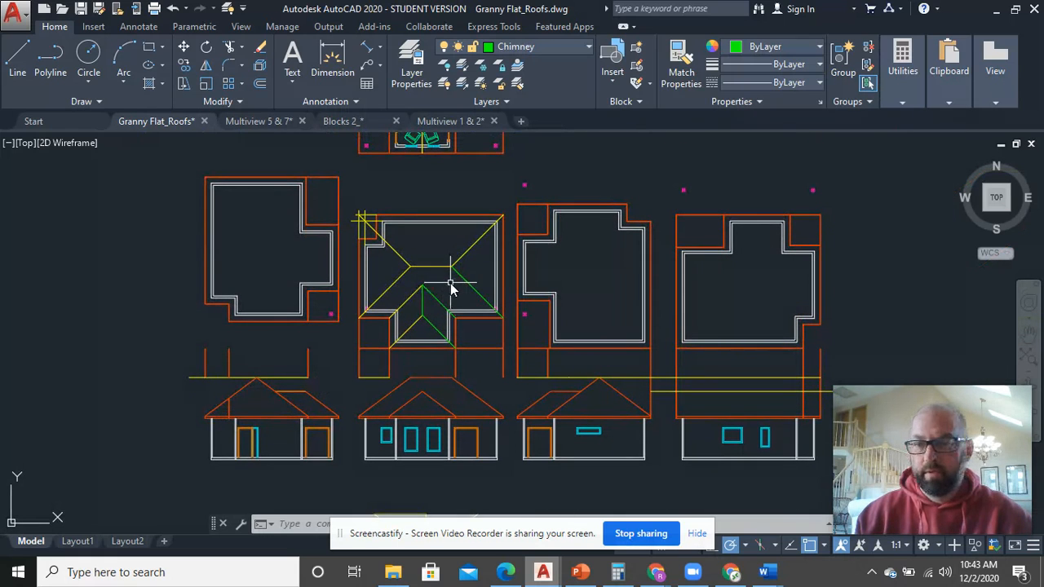
pyautogui.scroll(5, 363, 226)
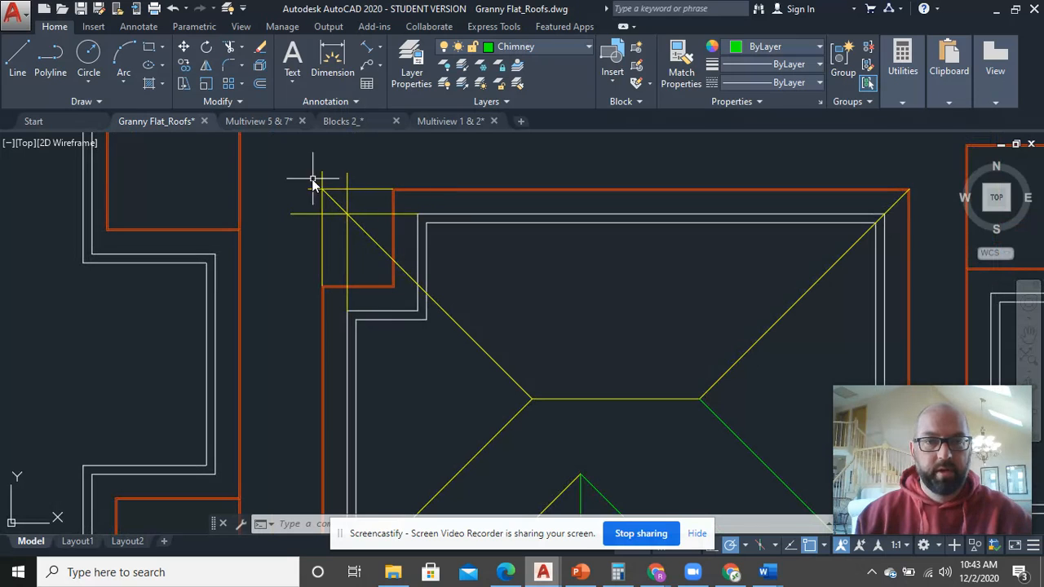
pyautogui.scroll(-8, 336, 226)
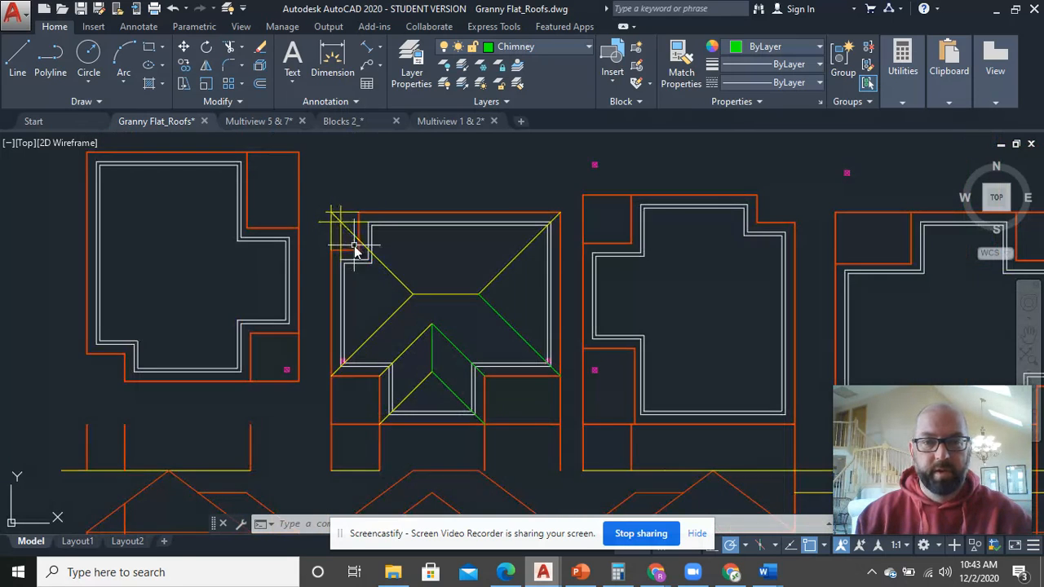
pyautogui.moveTo(457, 303); pyautogui.dragTo(409, 307, button='middle')
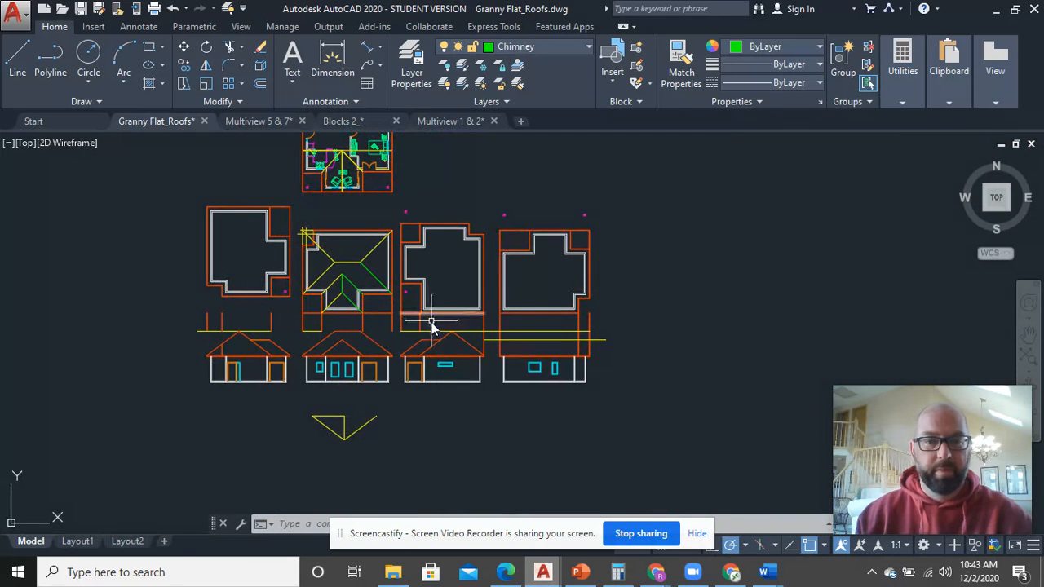